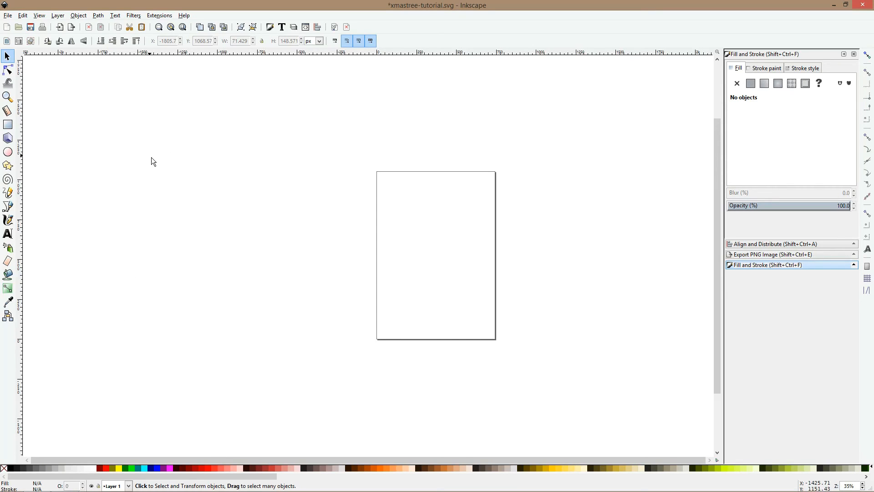
Draw a grey square about 489 px wide on the empty canvas and rotate it 45° into a diamond
left_click(8, 124)
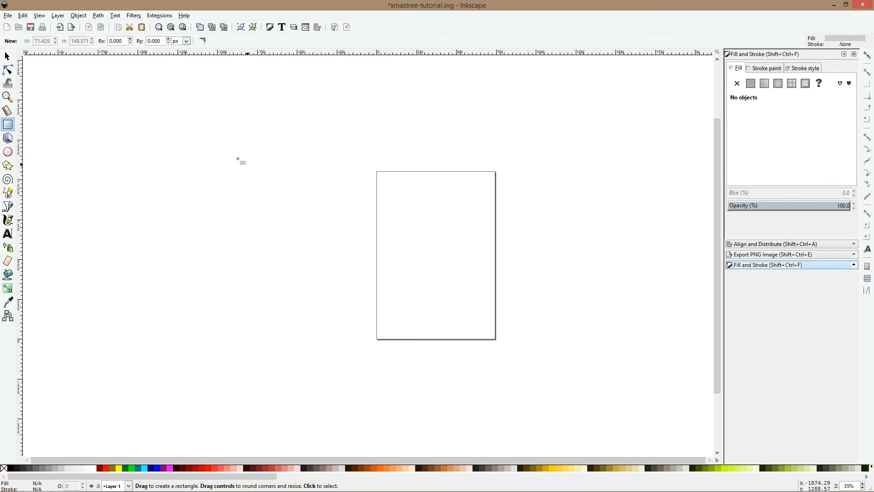
left_click_drag(335, 206, 761, 225)
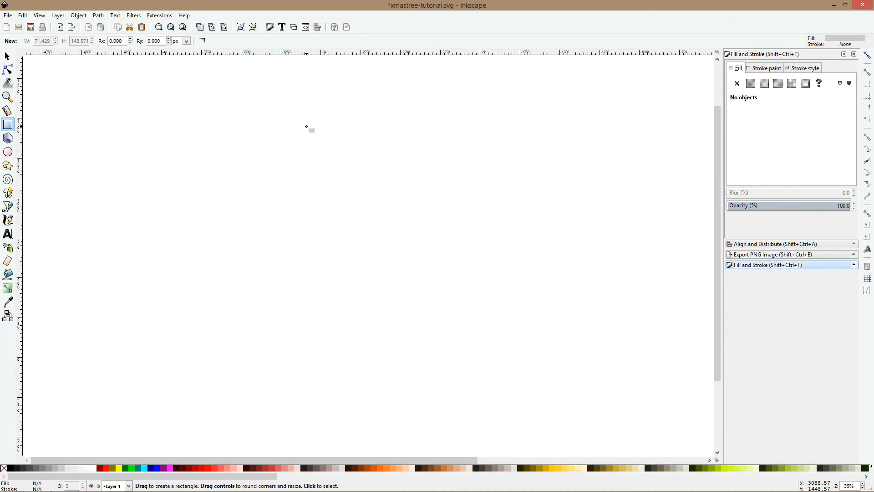
key("ctrl")
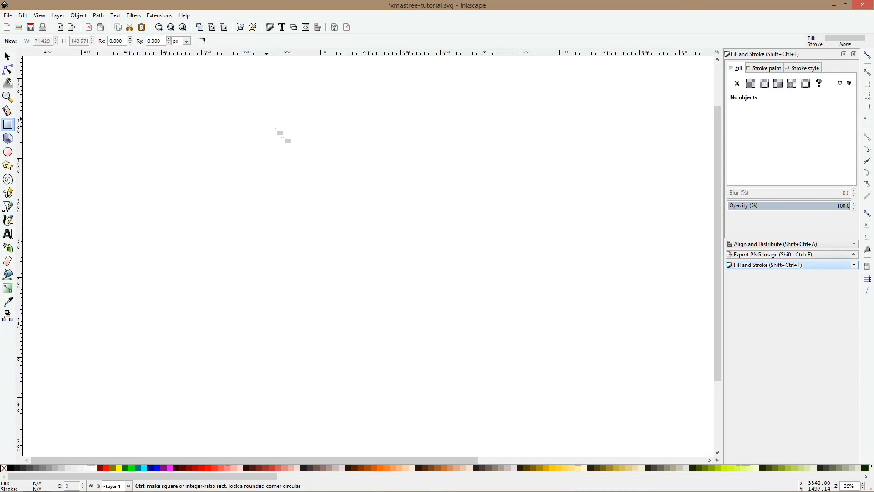
left_click_drag(267, 118, 345, 200)
key("F1")
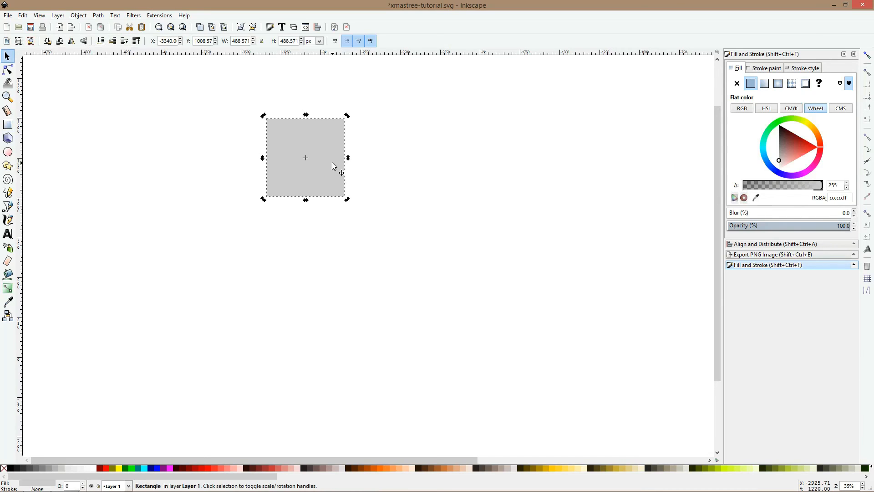
left_click(333, 167)
left_click_drag(349, 118, 379, 155)
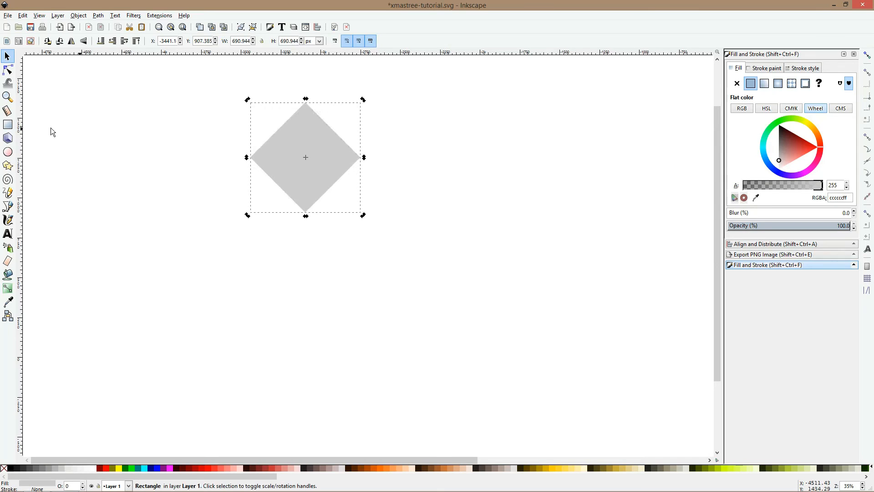
Draw a rectangle about 1320 px wide over the diamond's lower part and subtract it with Difference to leave a triangle
left_click(8, 125)
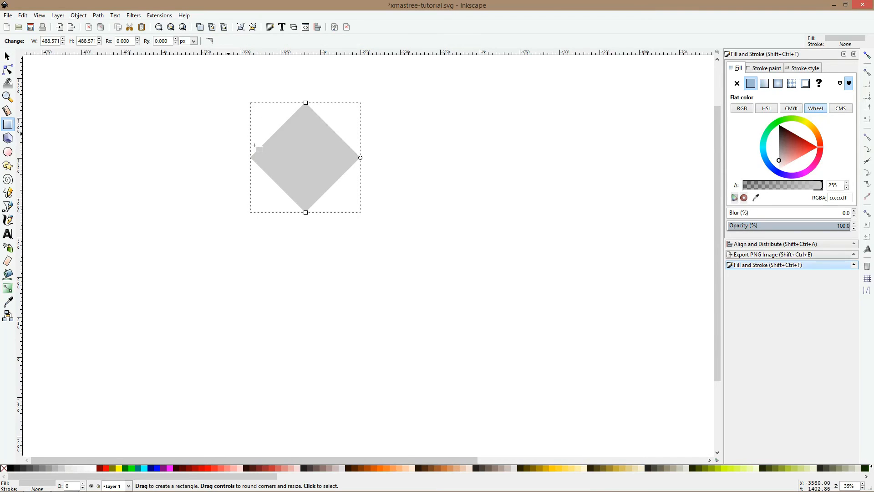
left_click_drag(190, 156, 402, 273)
key("s")
left_click(333, 145, "shift")
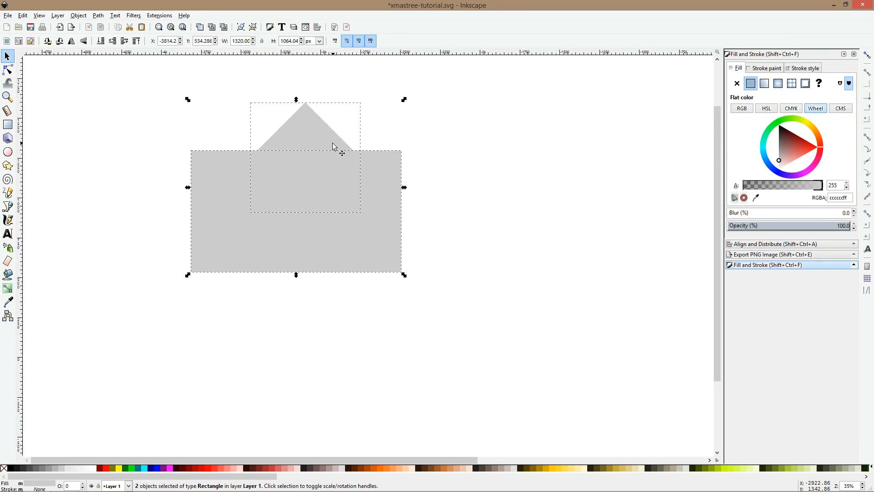
left_click(97, 15)
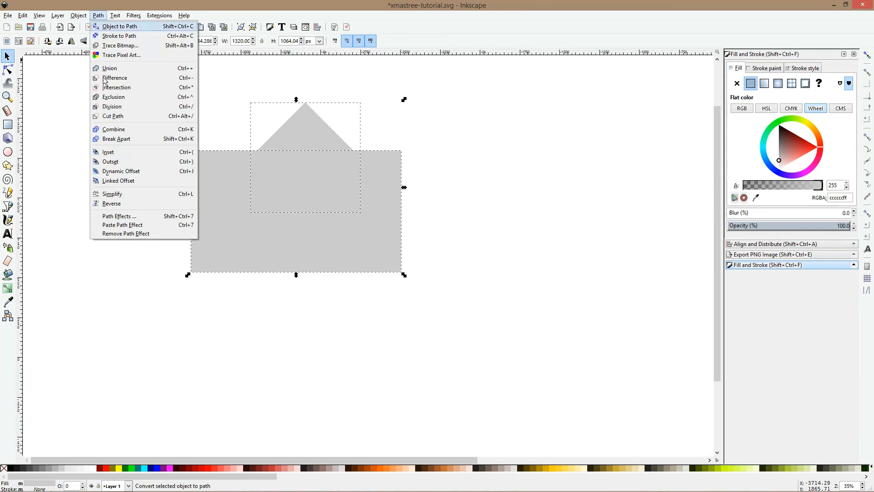
left_click(136, 75)
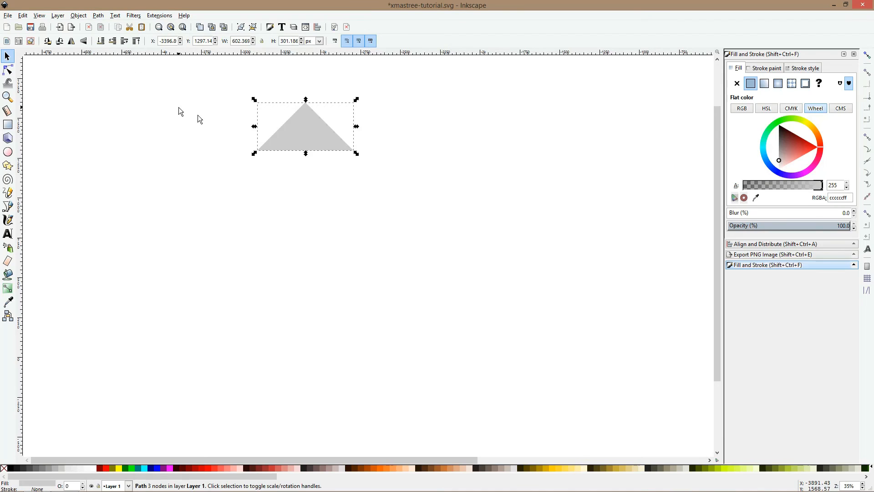
Duplicate the triangle, move the copy straight down and scale it proportionally to about 791 px wide as the middle tier
key("ctrl")
left_click_drag(306, 152, 306, 176)
key("ctrl+d")
left_click_drag(305, 140, 305, 154)
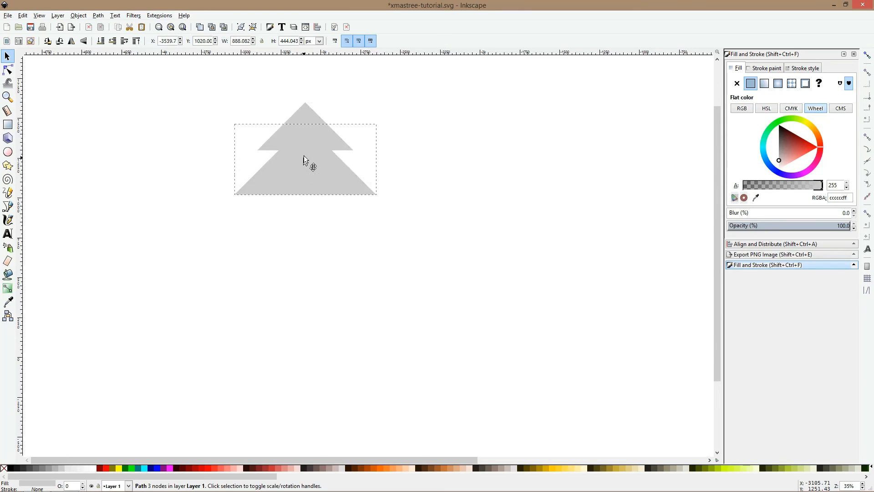
left_click_drag(305, 114, 306, 121)
key("ctrl")
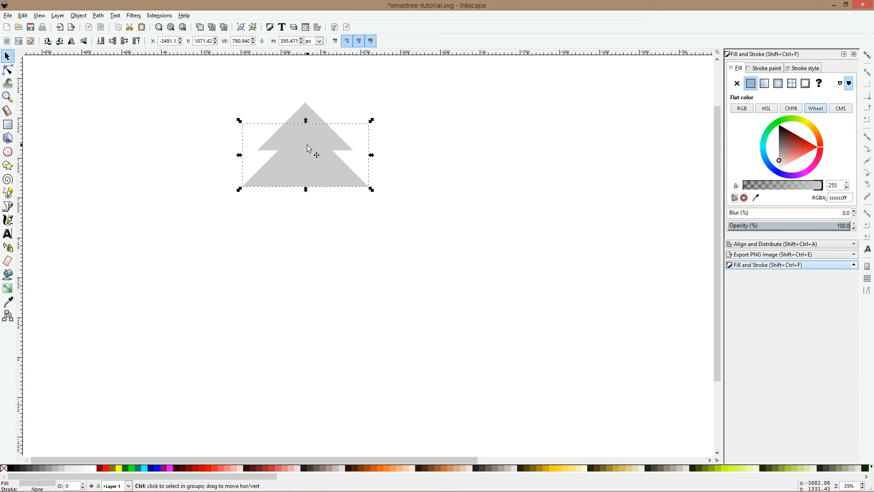
Duplicate the middle tier, move the copy below it and enlarge it proportionally to about 997 px wide as the bottom tier
key("ctrl+d")
left_click_drag(308, 145, 300, 184)
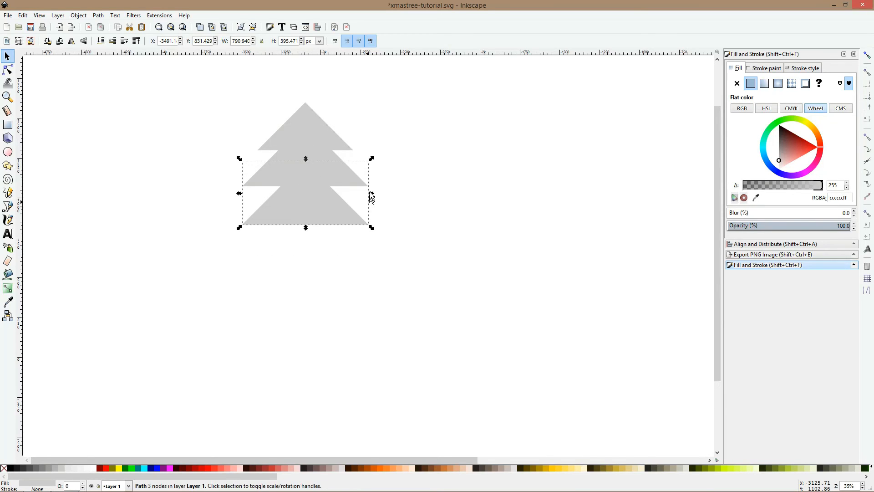
left_click_drag(372, 193, 388, 193)
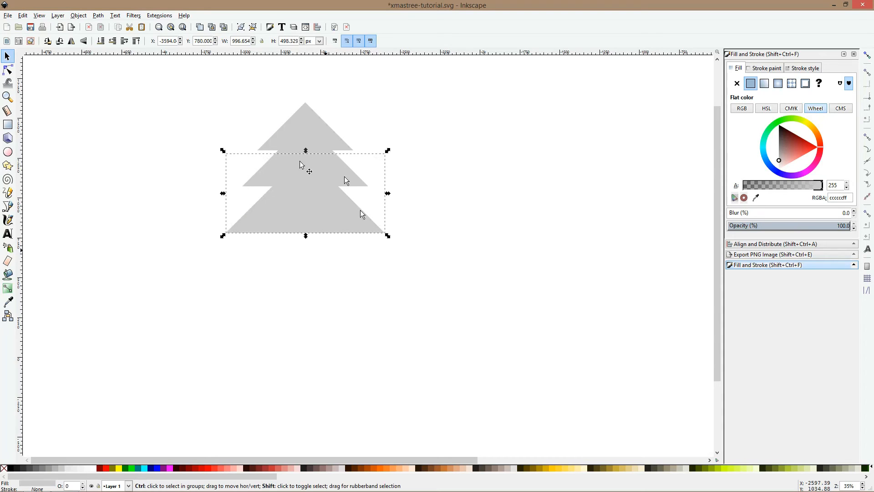
left_click(323, 265)
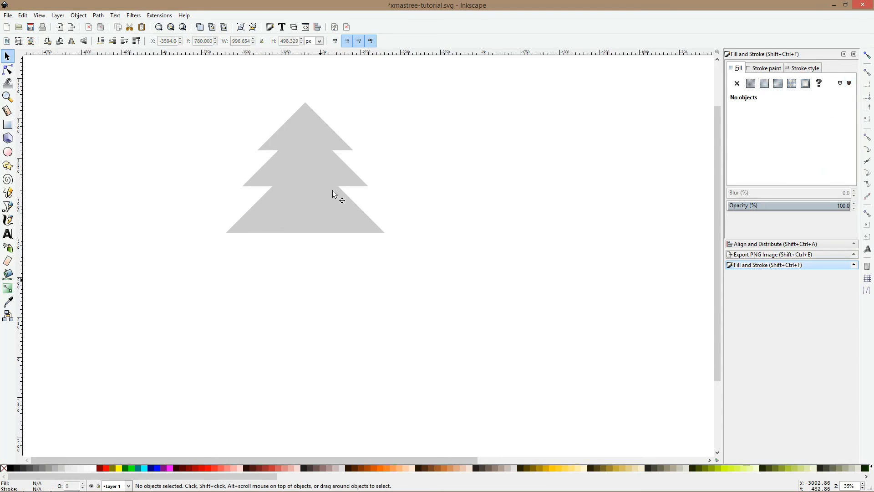
Draw a narrow trunk rectangle about 106 by 326 px extending below the bottom tier
left_click(307, 198)
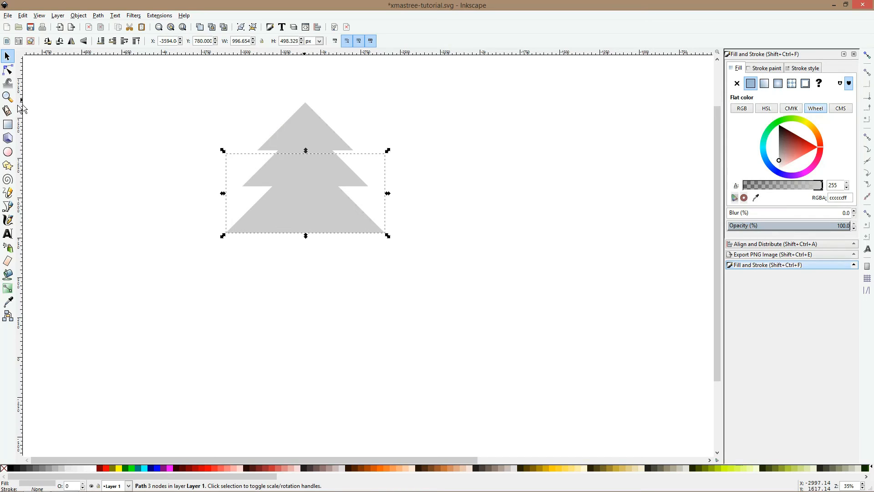
left_click(8, 124)
mouse_move(285, 209)
left_mouse_down()
mouse_move(322, 265)
mouse_move(302, 261)
left_mouse_up()
key("s")
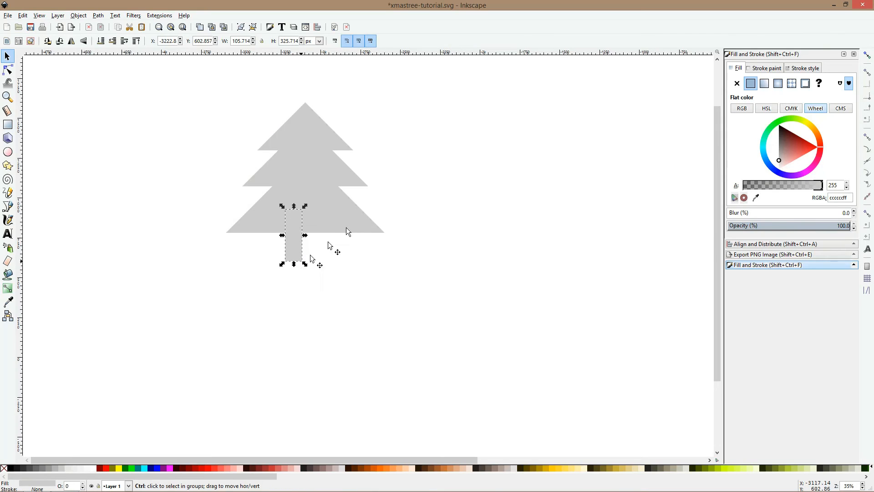
Centre the trunk horizontally on the bottom tier and save the drawing
left_click(293, 237)
left_click(347, 227, "shift")
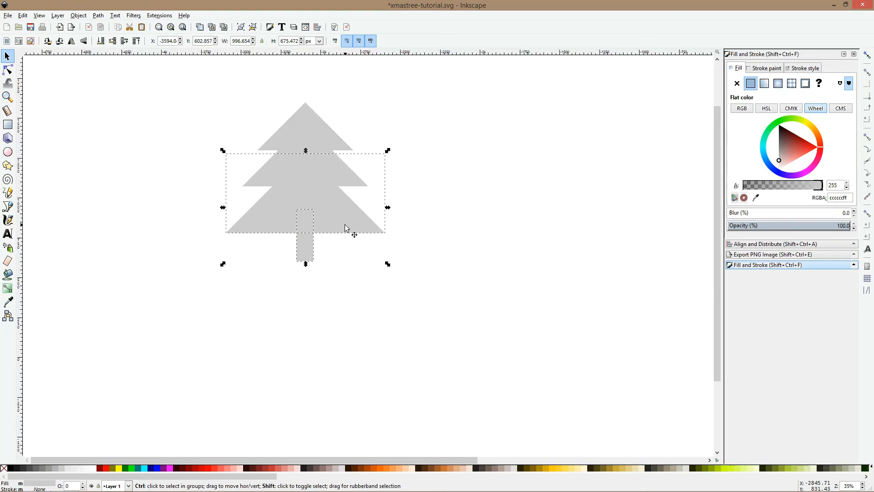
key("ctrl+shift+a")
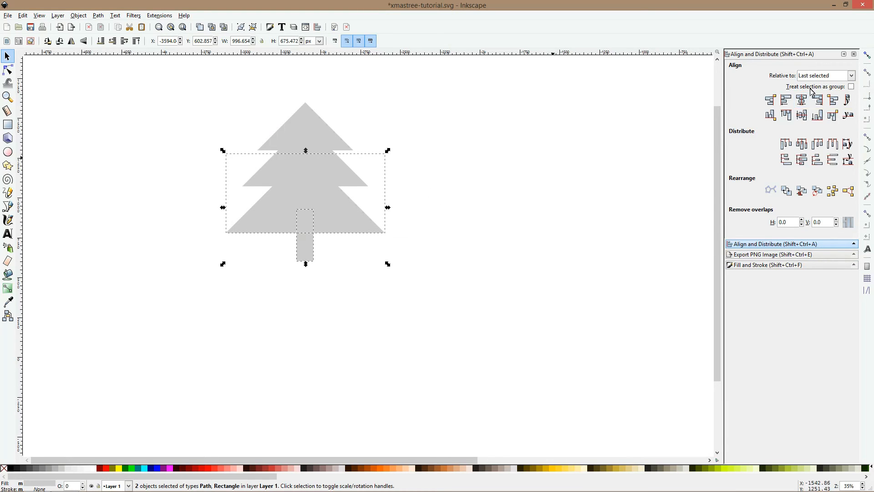
left_click(408, 205)
scroll(264, 153, "up", 2)
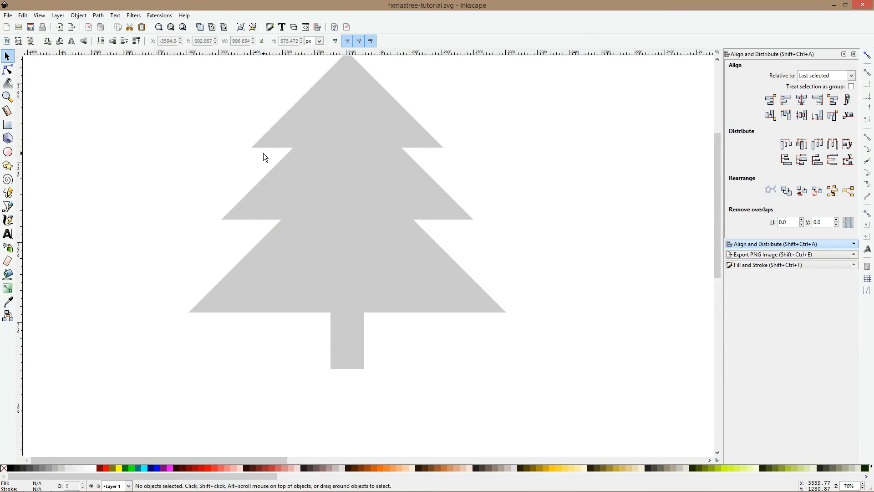
key("ctrl+s")
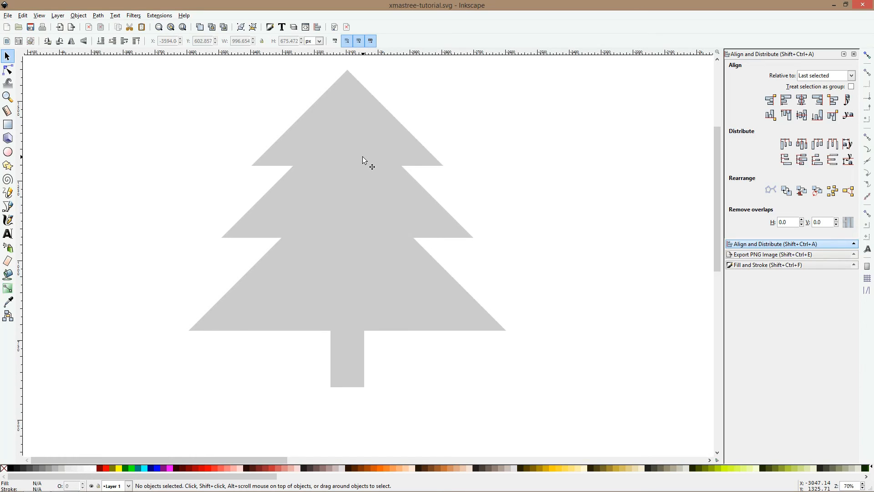
Fill all three tree tiers and the trunk with dark green from the colour palette
left_click(294, 150)
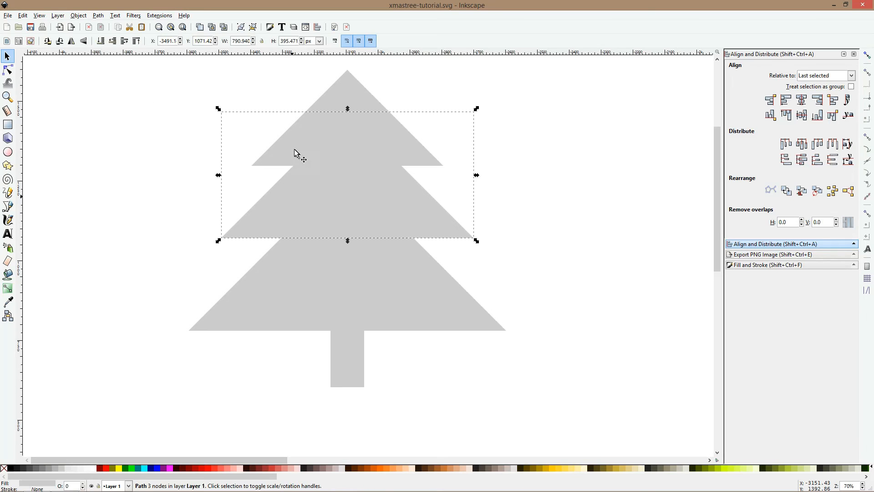
scroll(332, 220, "down", 2)
left_click_drag(209, 101, 430, 364)
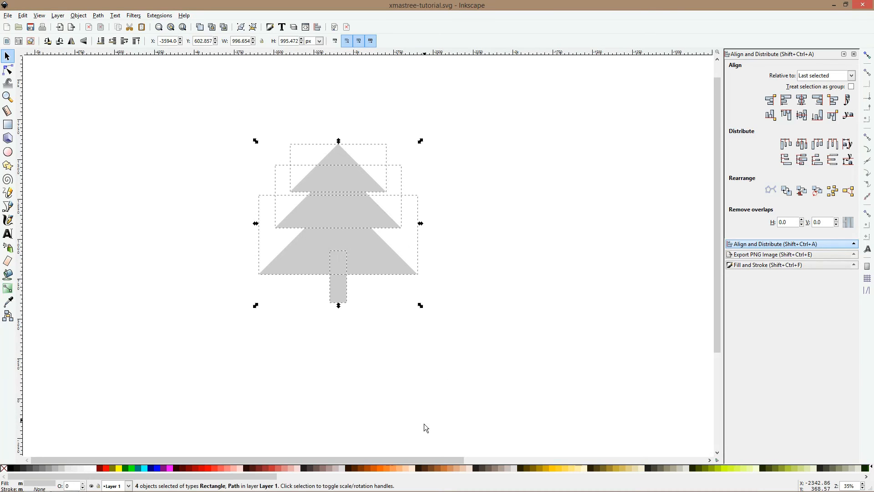
left_click(754, 477)
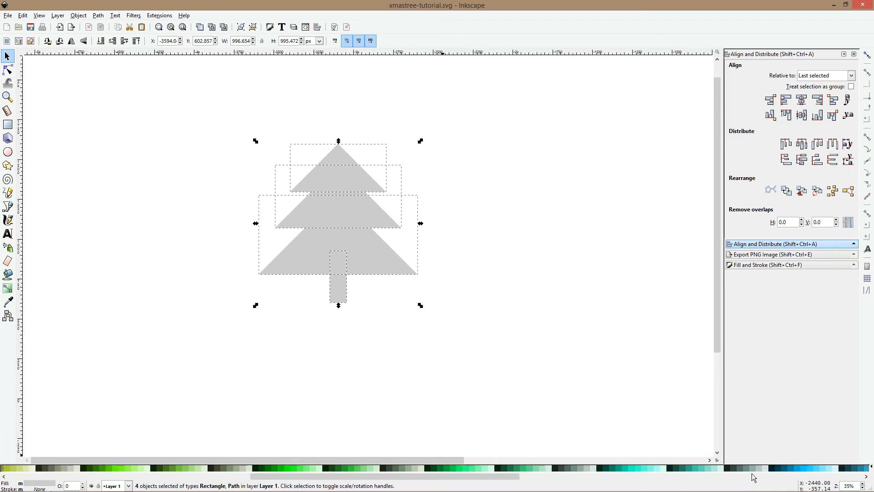
left_click(505, 471)
left_click(449, 163)
Shrink the top tier proportionally to about 574 px wide, keeping its peak in place
scroll(354, 168, "up", 2)
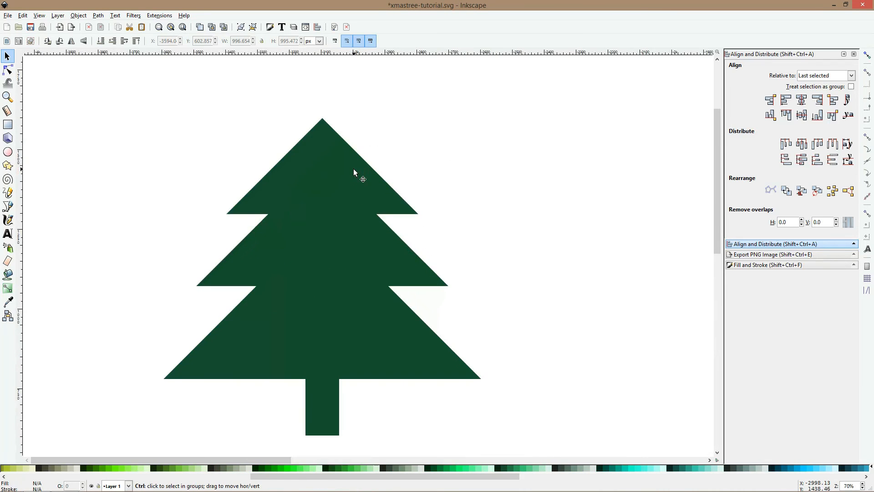
left_click(354, 170)
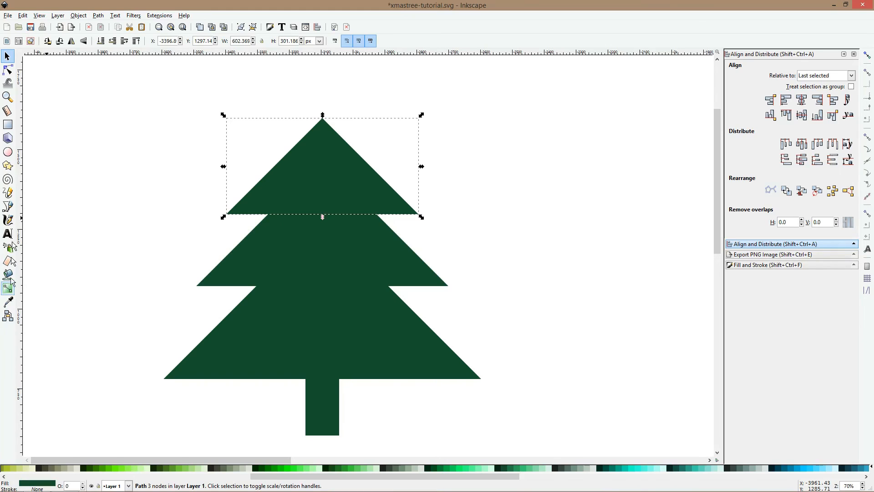
left_click(8, 193)
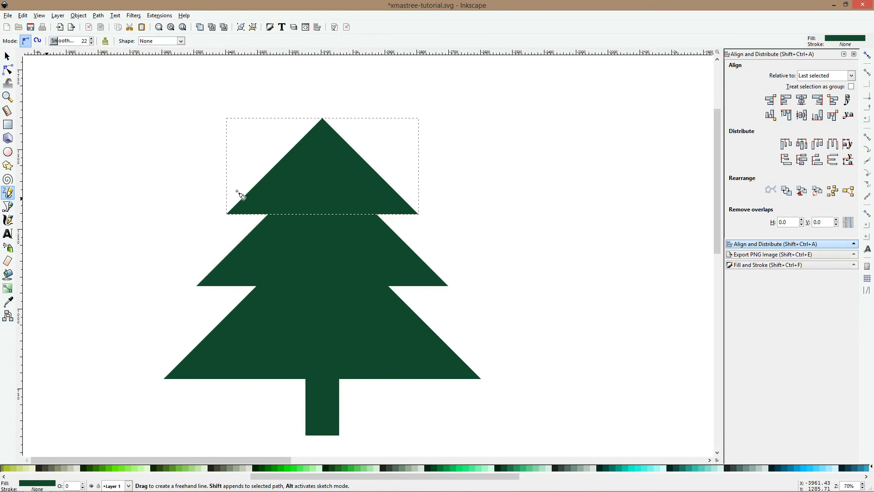
key("s")
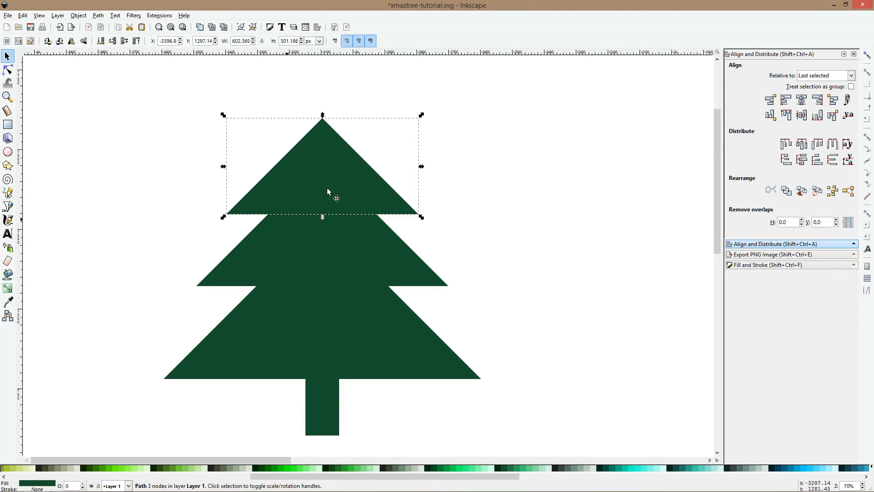
left_click_drag(322, 217, 322, 211)
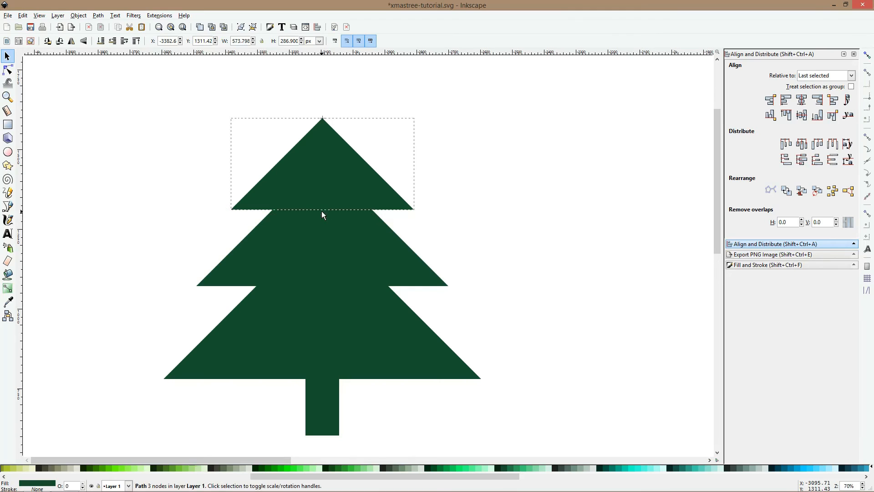
Enlarge the middle tier proportionally to about 825 px wide, keeping its upper tip in place
left_click(313, 254)
left_click(241, 269)
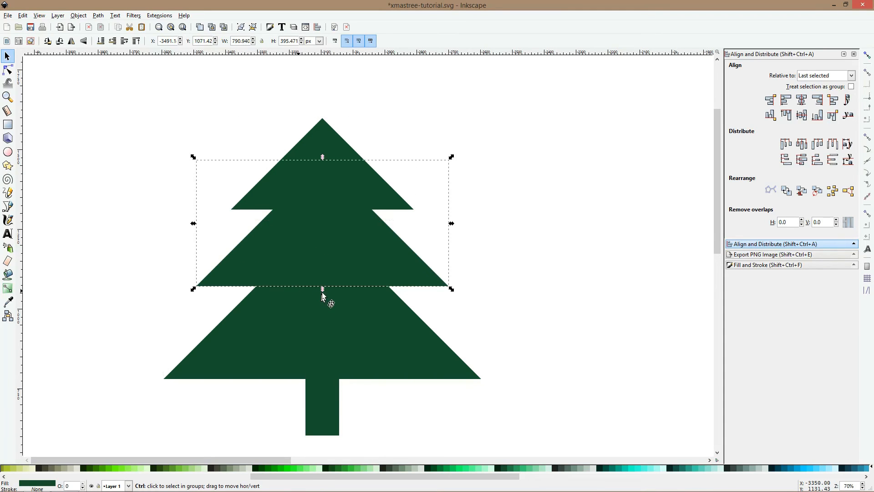
left_click_drag(322, 289, 321, 295)
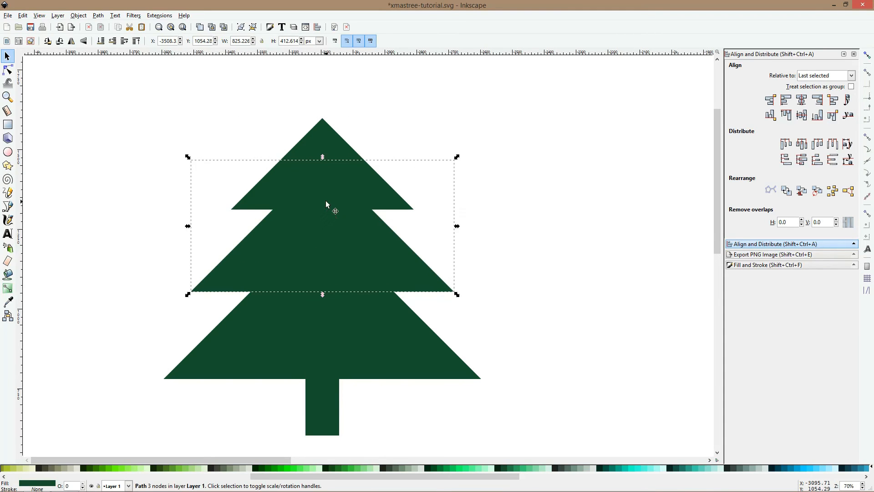
key("Escape")
Bend both sloping sides of the top tier inward into concave curves with the node tool
left_click(390, 202)
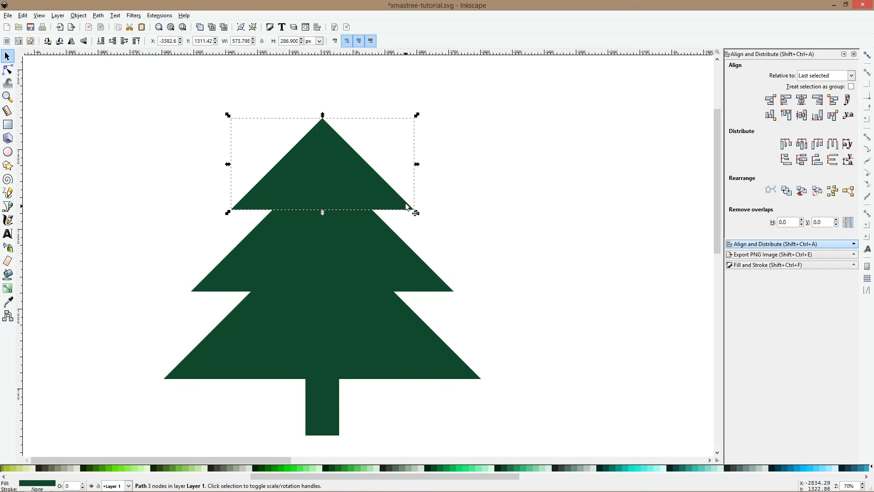
left_click(404, 260)
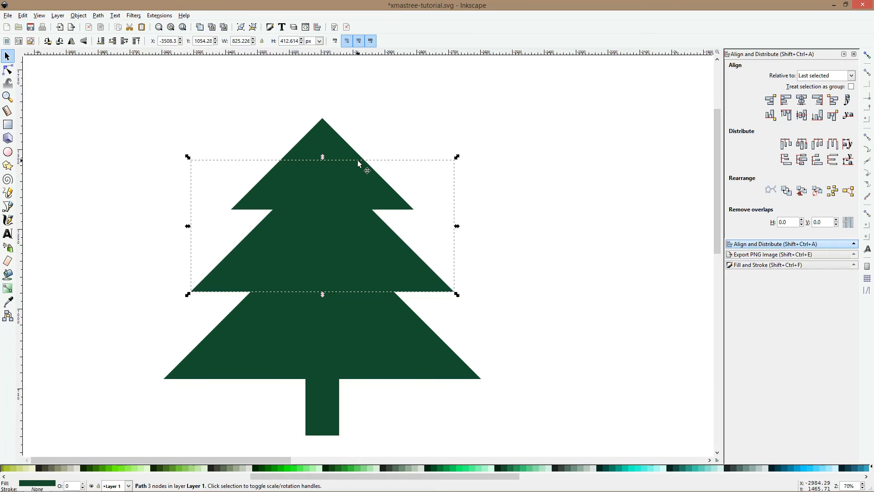
left_click(377, 176)
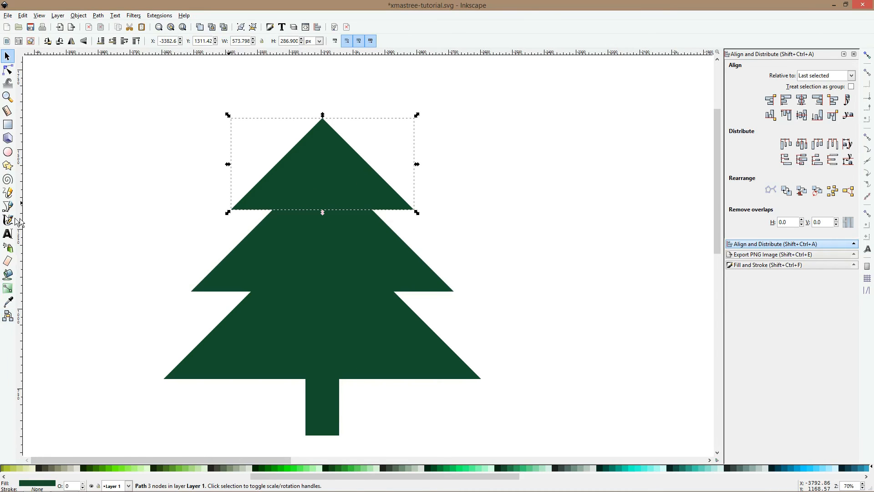
left_click(8, 192)
scroll(279, 199, "up", 2)
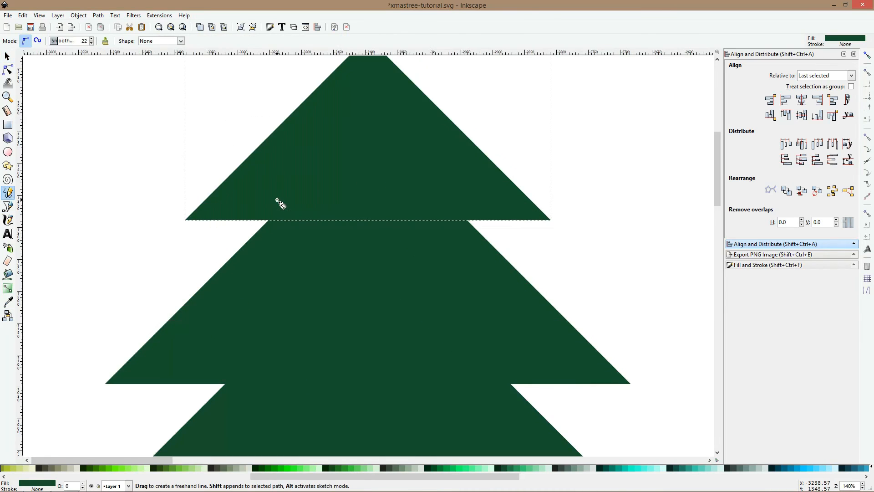
key("n")
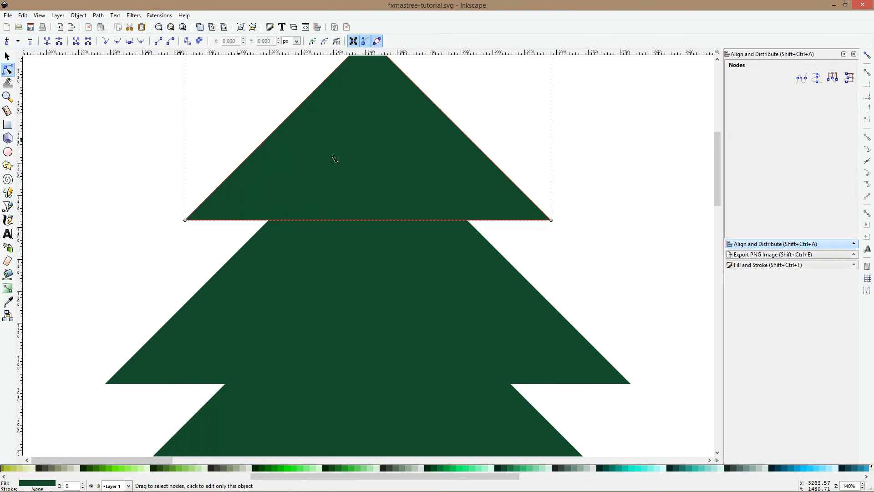
scroll(320, 143, "down", 1)
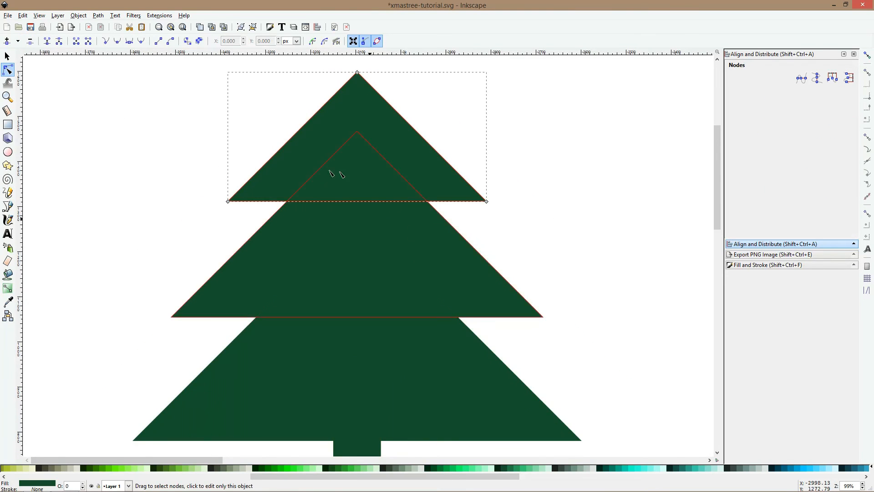
left_click_drag(290, 141, 401, 155)
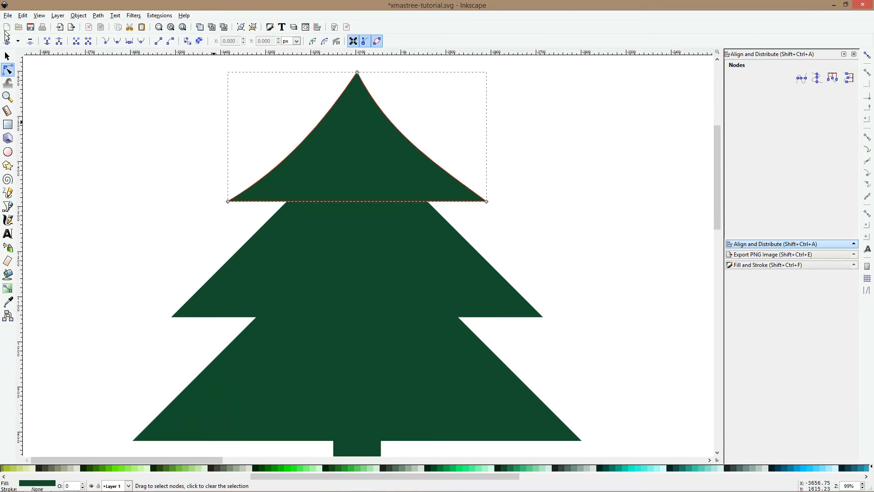
Curve both sloping sides of the middle tier inward to give it a concave outline
left_click(262, 235)
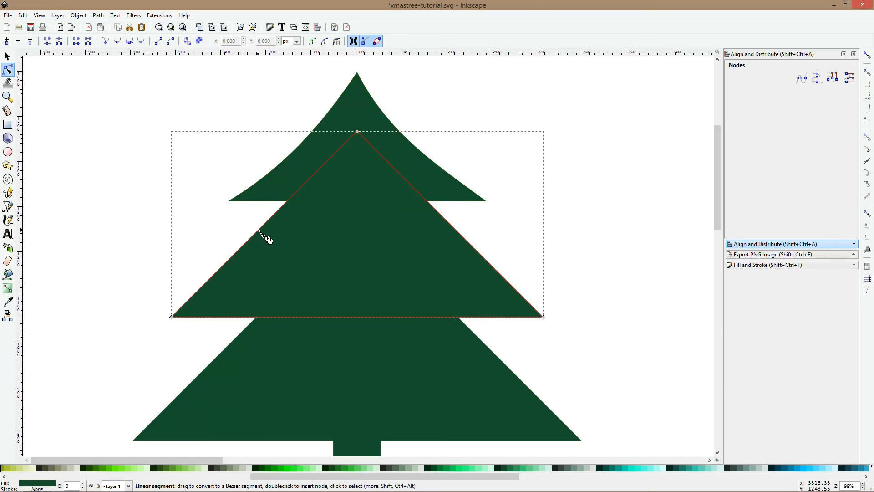
left_click_drag(268, 240, 277, 248)
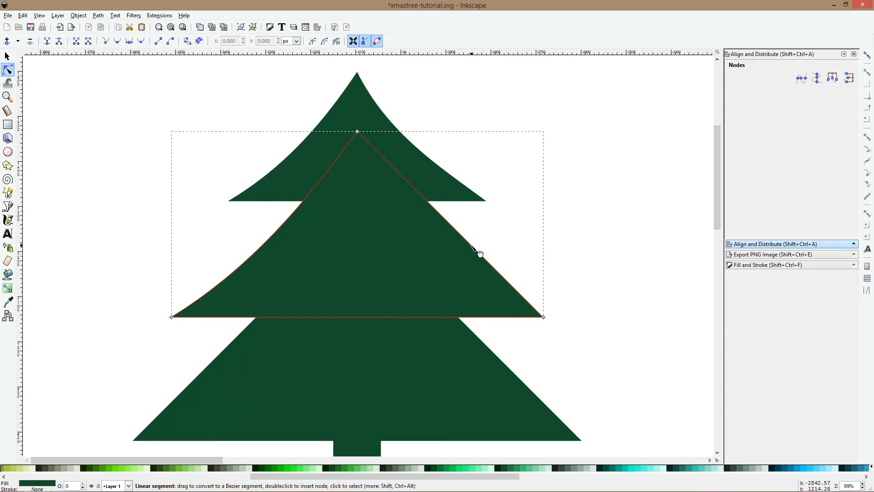
left_click_drag(480, 252, 449, 262)
Curve both sloping sides of the bottom tier inward in the same concave style
scroll(312, 259, "down", 8)
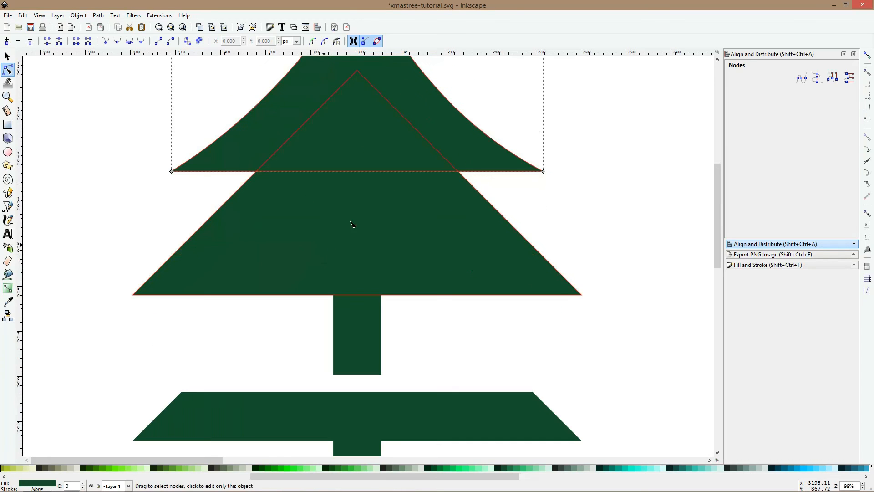
left_click(258, 184)
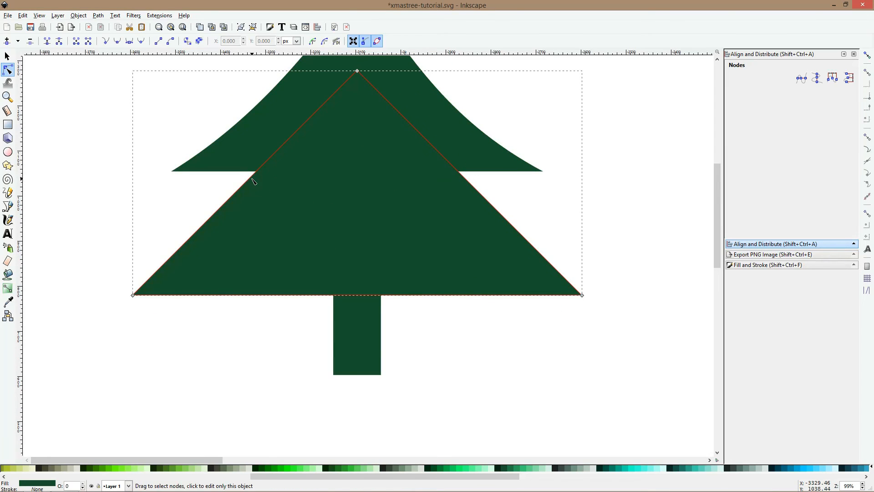
left_click_drag(258, 185, 279, 202)
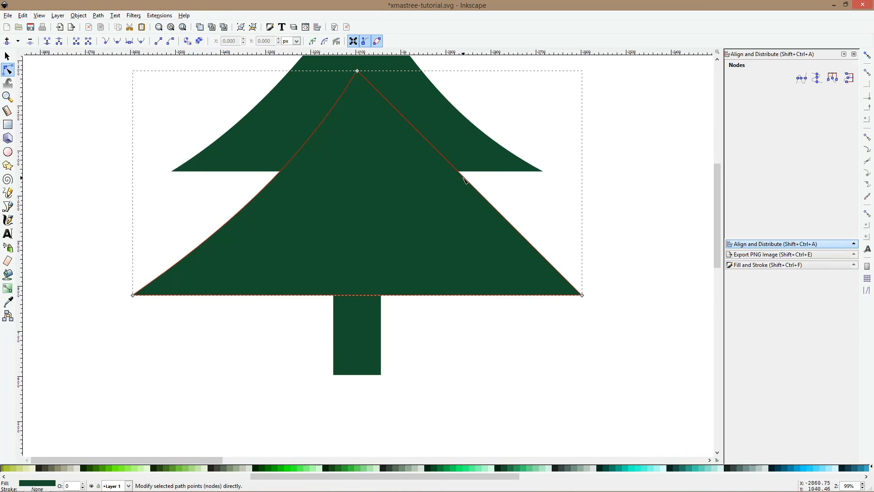
left_click_drag(471, 185, 423, 197)
Bow the straight bases of the middle and bottom tiers downward into curves
left_click(445, 174)
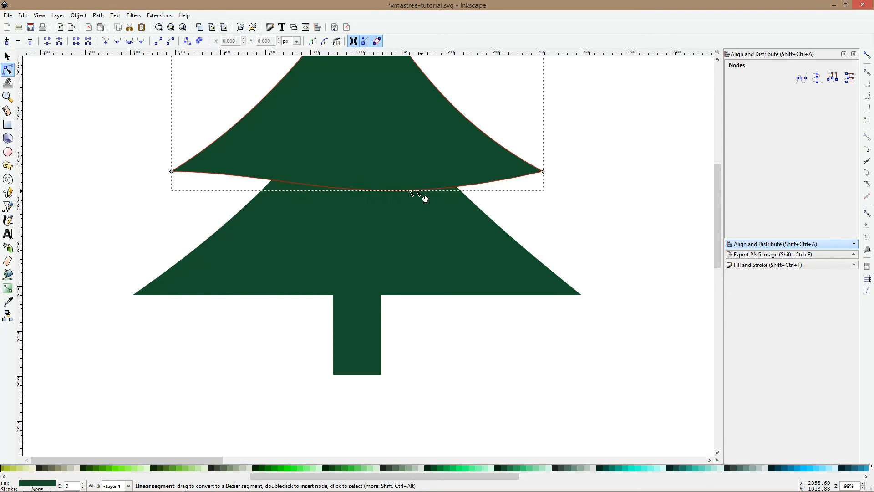
left_click(324, 296)
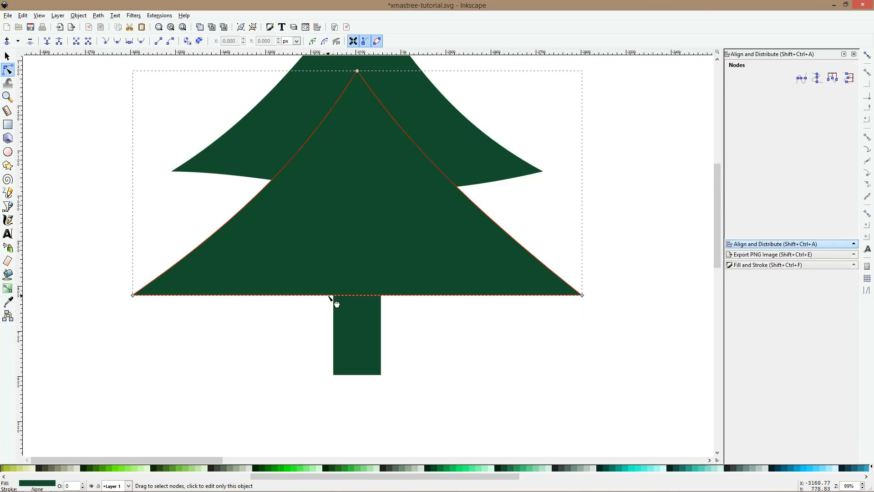
left_click_drag(332, 297, 307, 322)
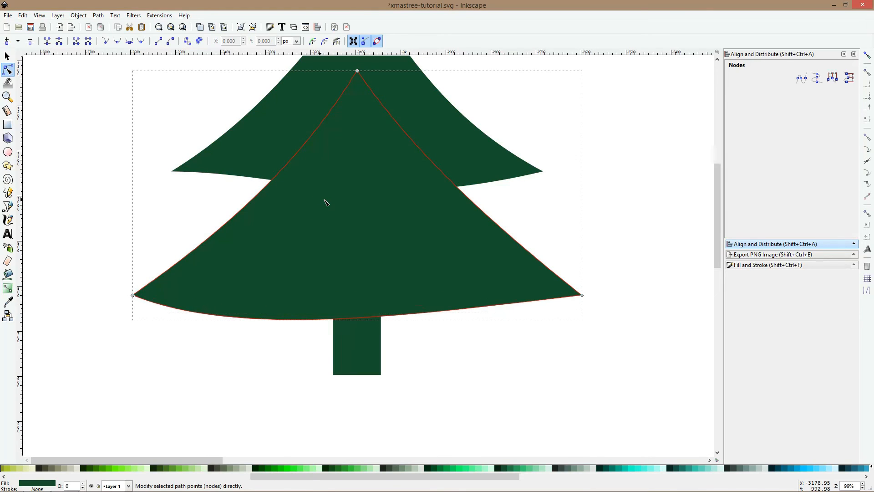
Bow the top tier's base downward into a curve and move the whole tier down about 16 px
scroll(326, 202, "down", 1)
left_click(462, 185)
scroll(433, 187, "up", 3)
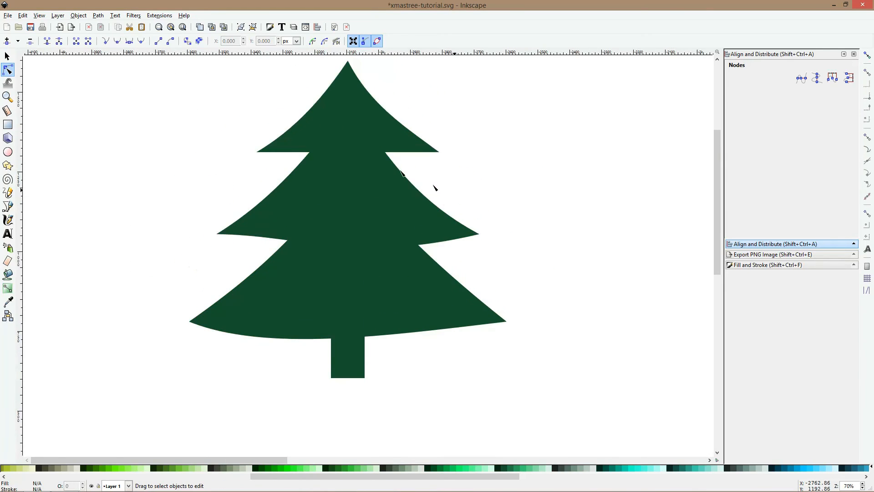
left_click(371, 123)
left_click_drag(347, 154, 343, 173)
key("s")
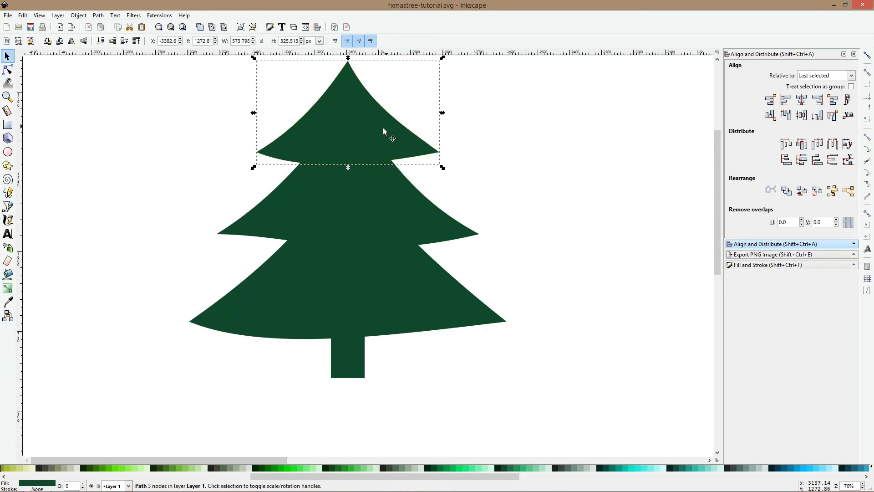
left_click_drag(379, 135, 378, 140)
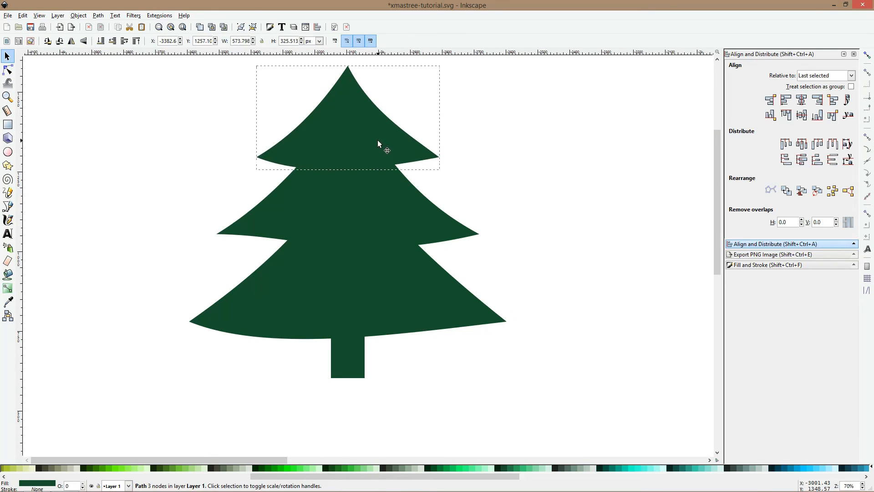
Reshape the middle tier's base into an asymmetric downward curve, lower the tier slightly, and deselect it
left_click(8, 71)
left_click(318, 250)
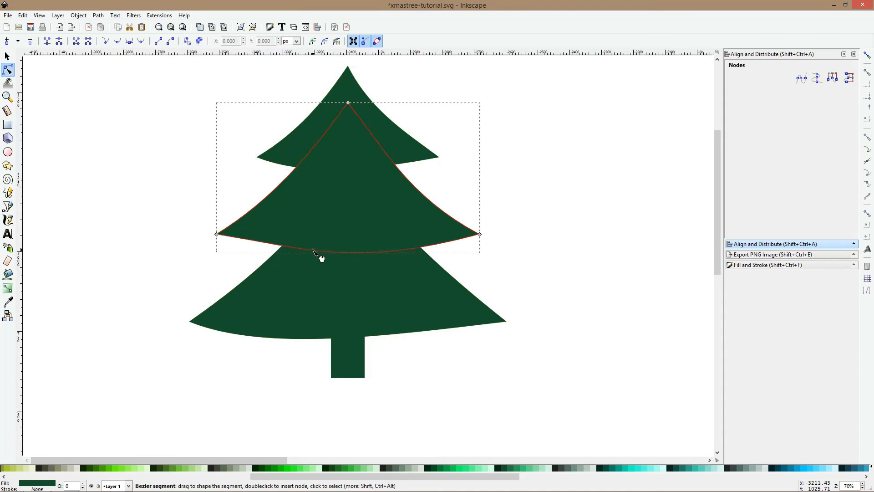
left_click_drag(426, 253, 427, 258)
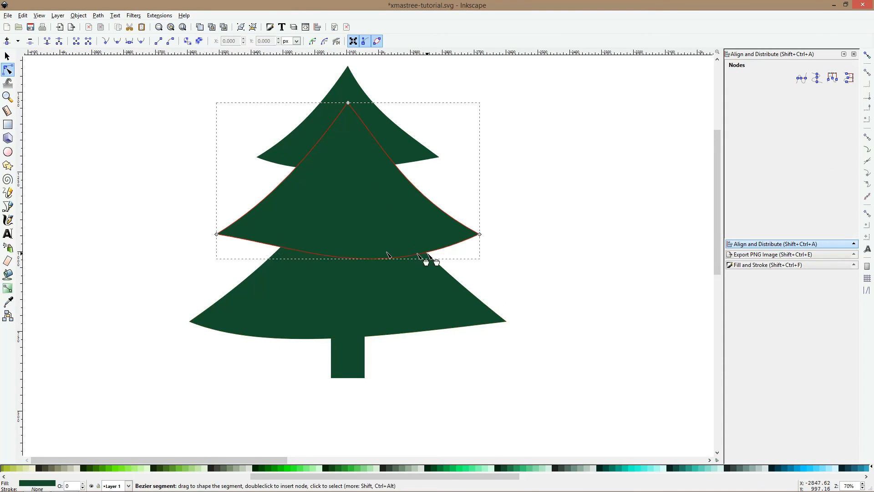
left_click(216, 235)
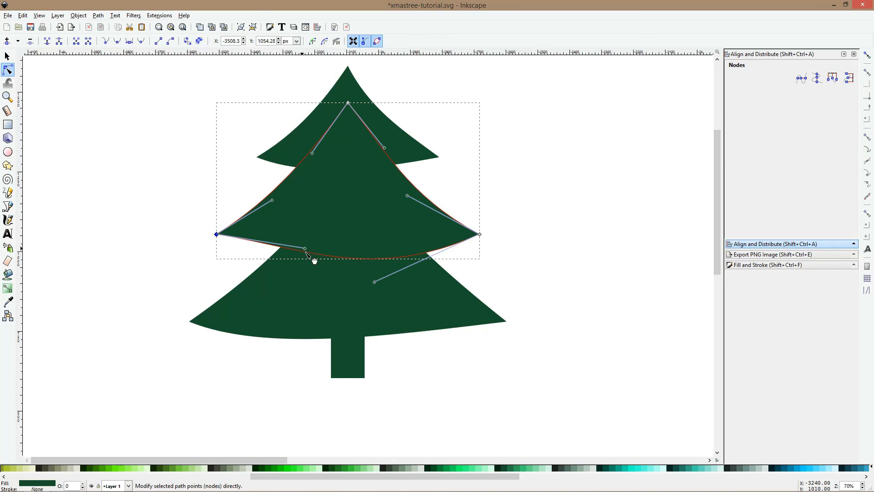
left_click_drag(305, 248, 316, 212)
key("s")
left_click(531, 228)
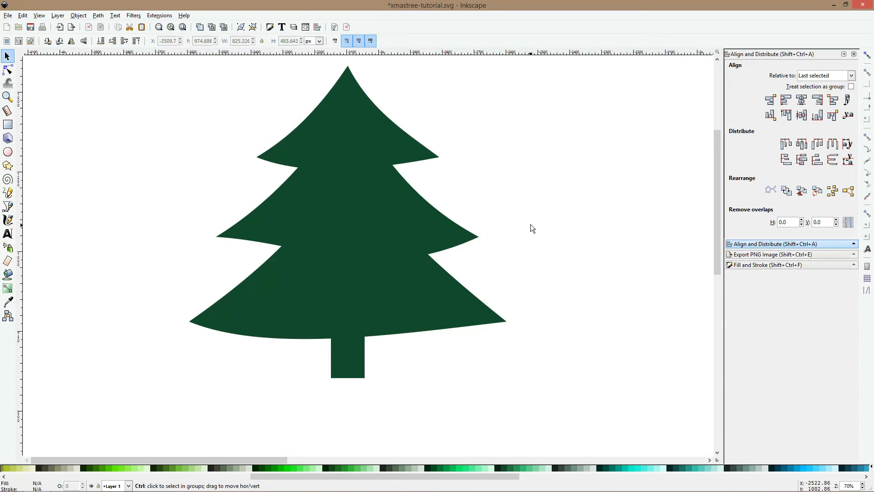
scroll(531, 224, "down", 2)
scroll(531, 223, "up", 3)
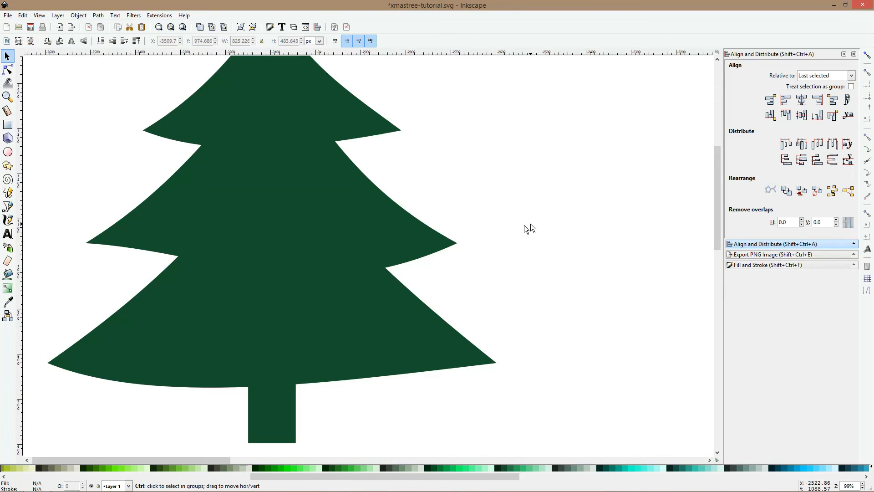
scroll(395, 201, "down", 1)
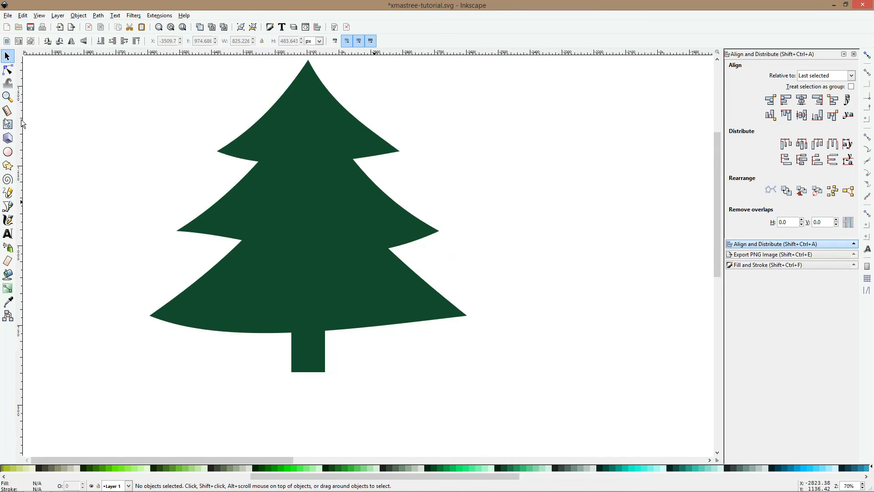
left_click(8, 193)
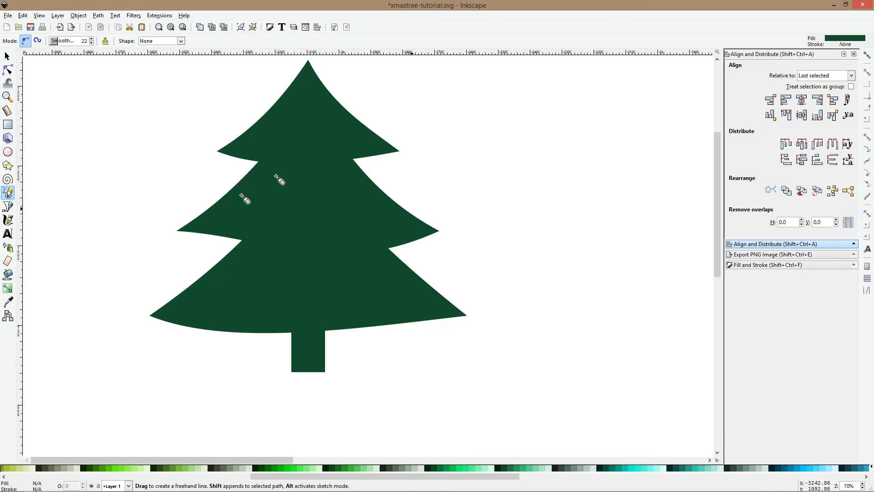
scroll(261, 207, "down", 2)
key("s")
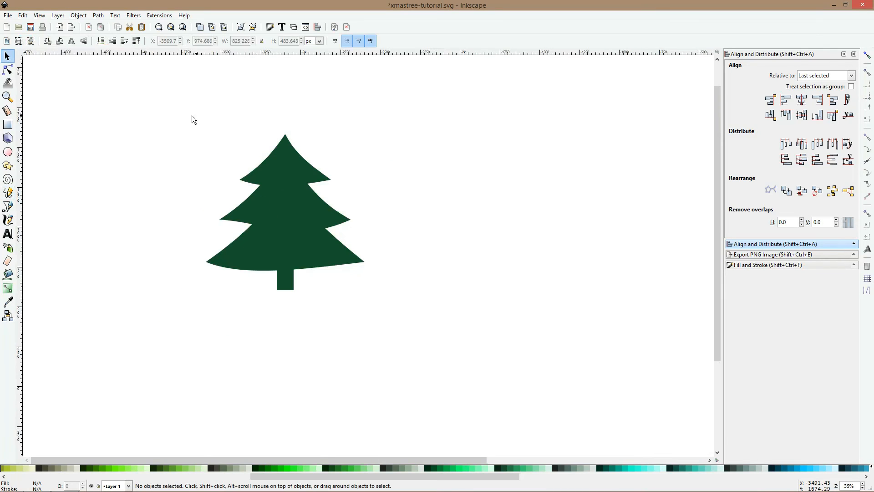
scroll(272, 166, "up", 3)
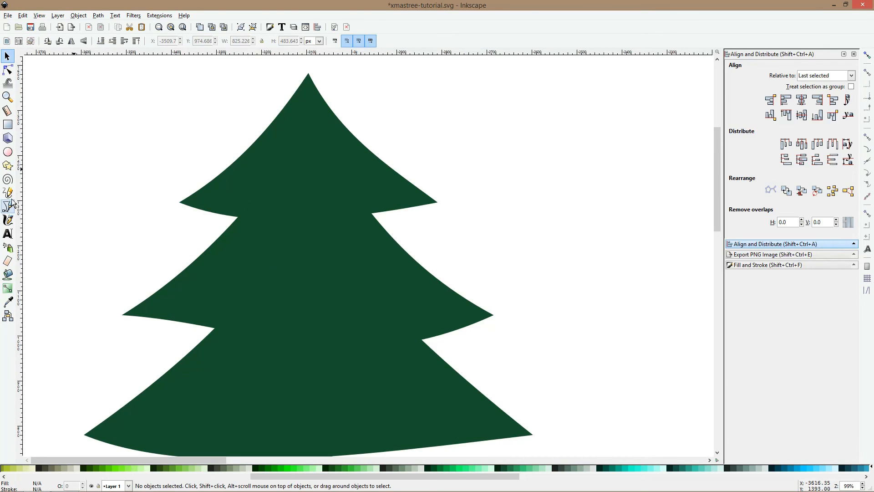
Draw a closed, ragged freehand branch shape over the lower part of the top tier and shrink it proportionally to about 597 px wide
left_click(7, 193)
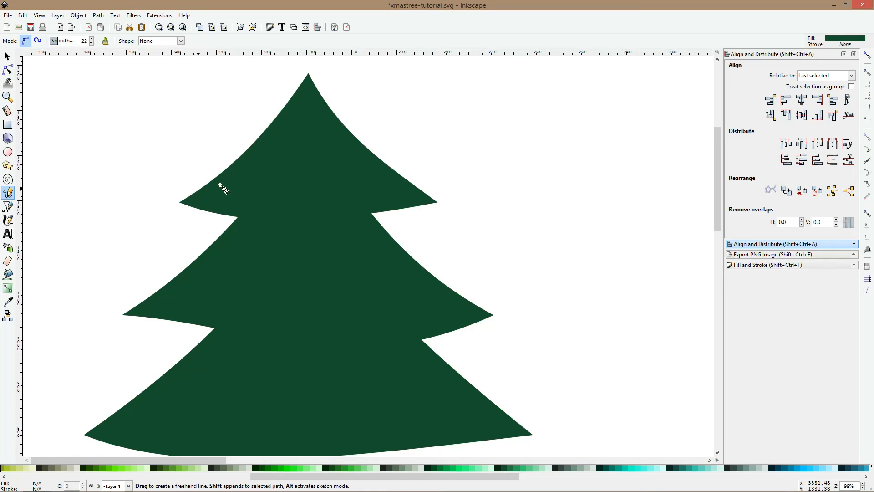
mouse_move(239, 162)
left_mouse_down()
mouse_move(171, 203)
mouse_move(239, 230)
mouse_move(300, 225)
mouse_move(328, 236)
mouse_move(332, 224)
mouse_move(419, 212)
left_mouse_up()
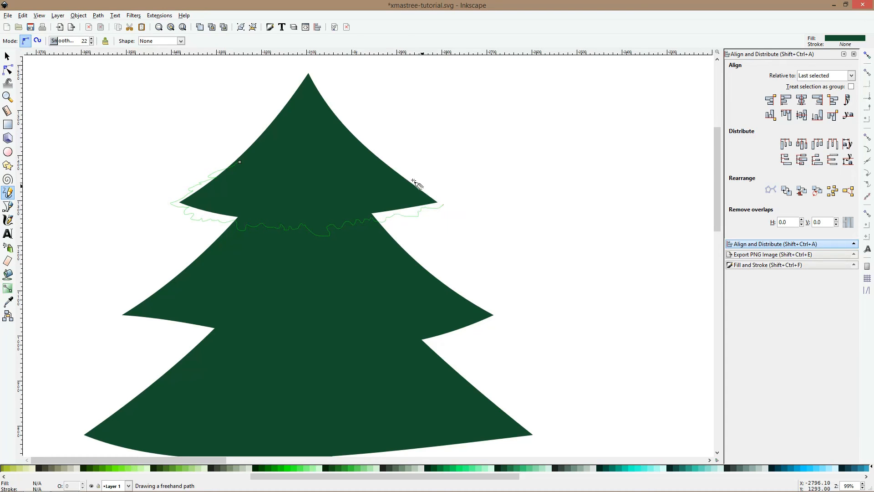
mouse_move(413, 177)
left_mouse_down()
mouse_move(435, 180)
mouse_move(361, 142)
left_mouse_up()
mouse_move(355, 129)
left_mouse_down()
mouse_move(336, 115)
mouse_move(286, 144)
mouse_move(238, 163)
left_mouse_up()
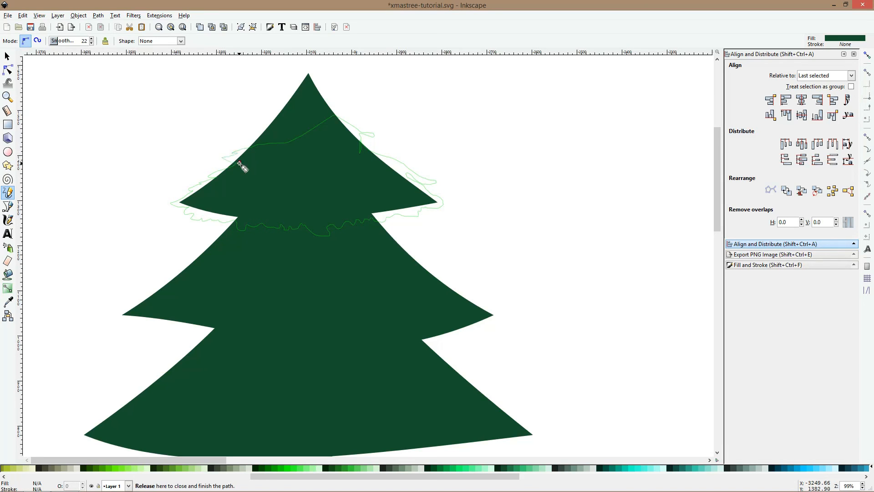
key("s")
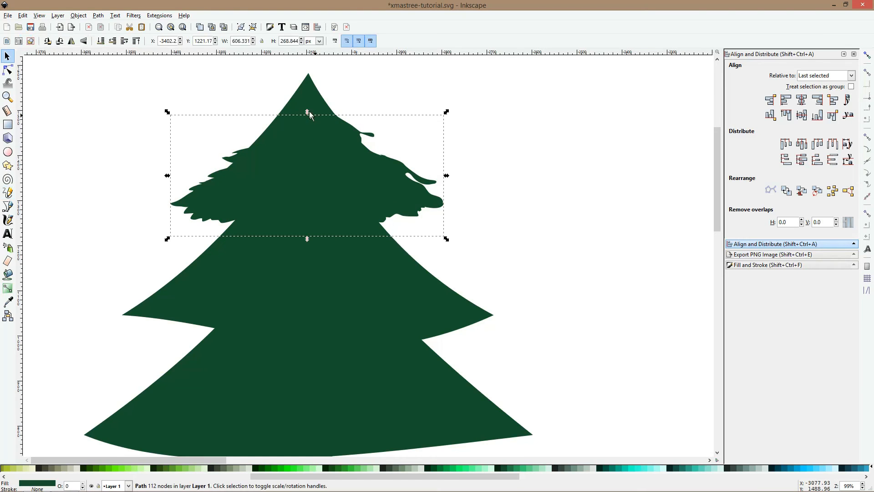
left_click_drag(307, 113, 307, 115)
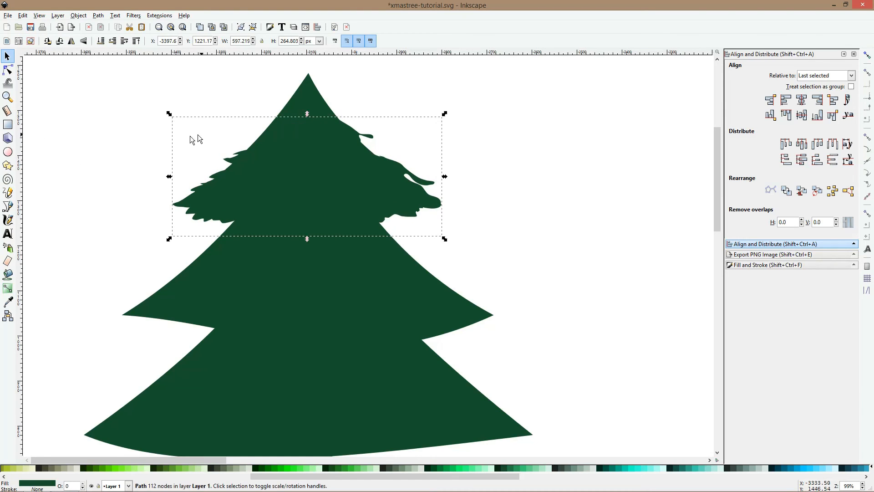
Draw a closed, ragged freehand branch shape along the upper left edge of the top tier
left_click(8, 193)
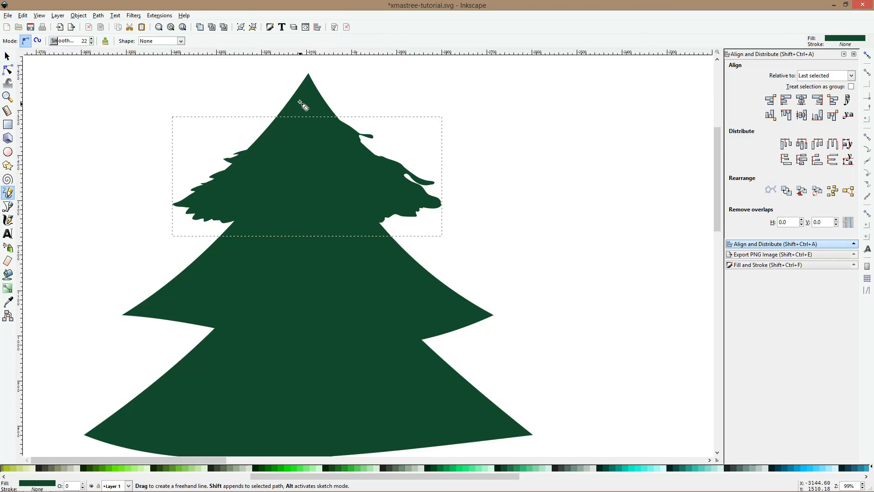
mouse_move(299, 94)
left_mouse_down()
mouse_move(243, 137)
mouse_move(242, 153)
mouse_move(276, 141)
mouse_move(299, 94)
left_mouse_up()
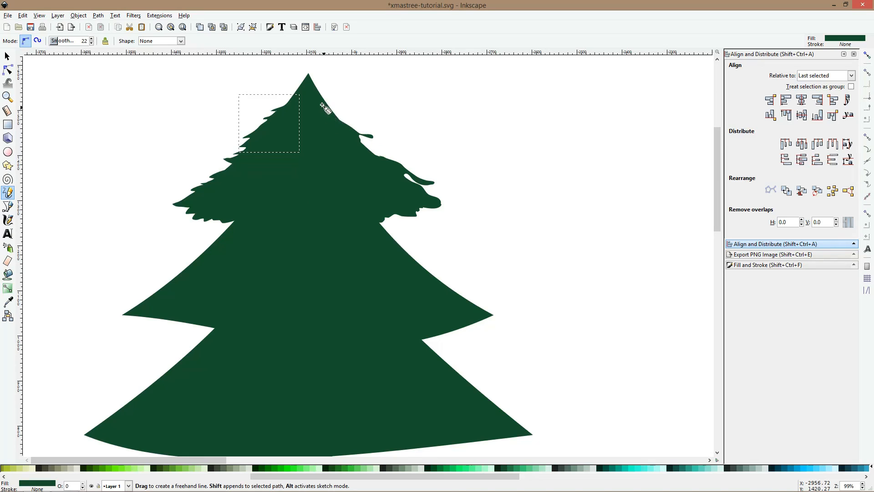
Try a closed freehand branch shape about 152 px wide along the top tier's upper right edge and discard it
left_click_drag(322, 104, 353, 129)
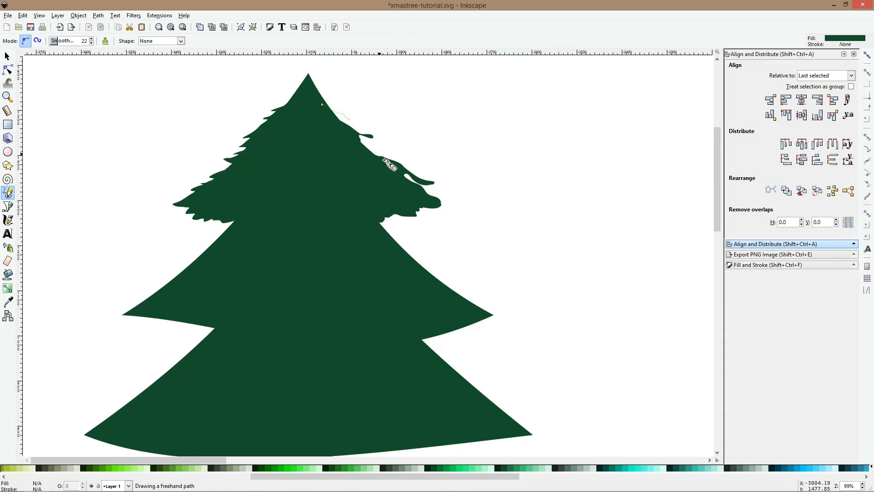
mouse_move(385, 160)
left_mouse_down()
mouse_move(358, 162)
mouse_move(332, 147)
mouse_move(322, 108)
left_mouse_up()
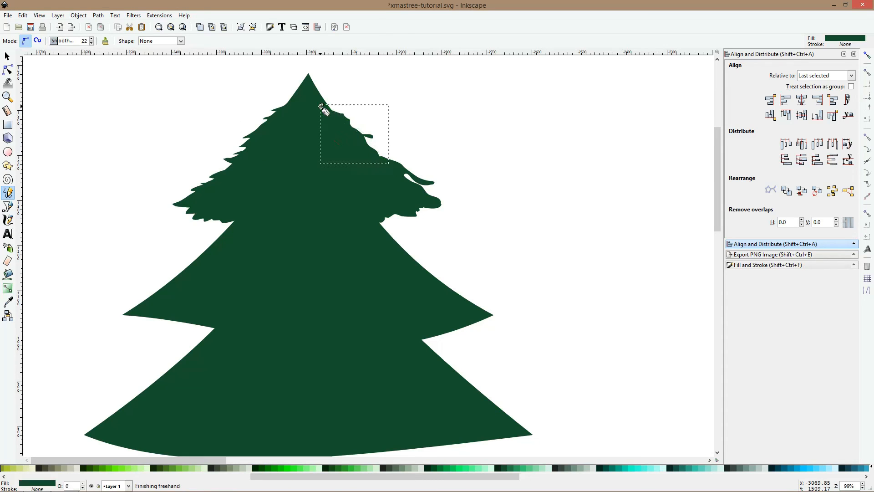
key("s")
scroll(327, 117, "down", 2)
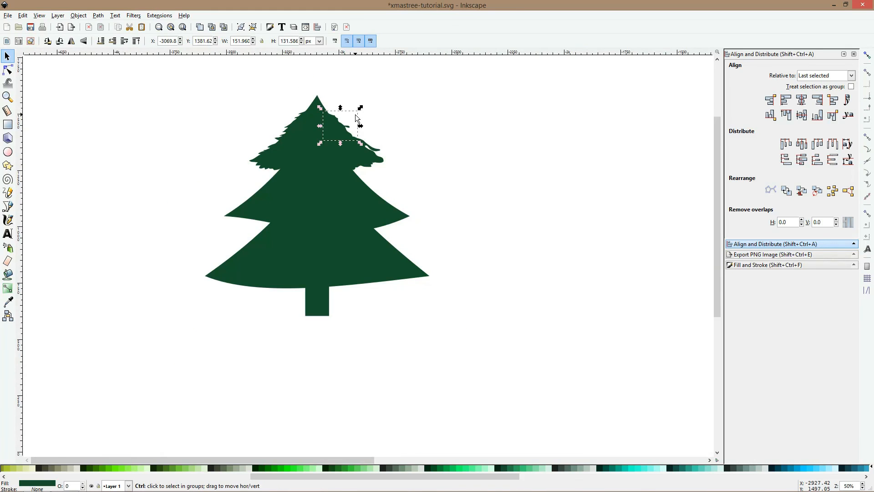
scroll(357, 118, "up", 3)
key("Escape")
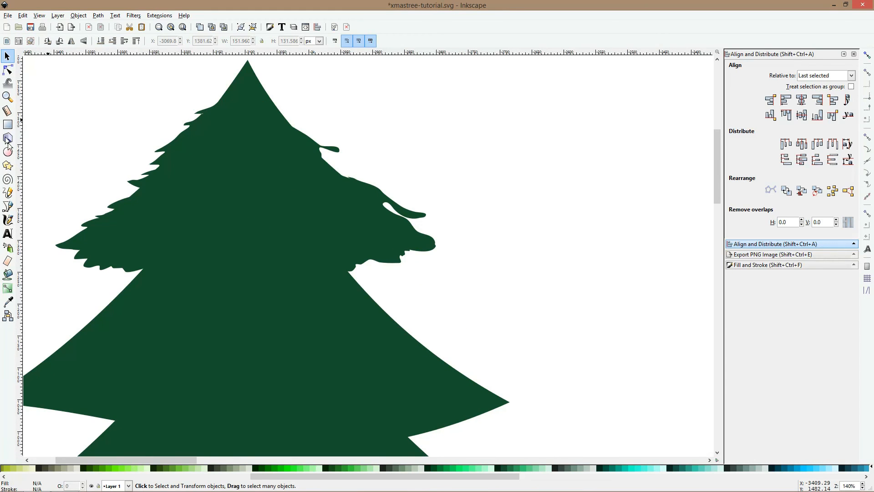
Draw a more jagged closed freehand branch shape, about 154 by 144 px, along the top tier's upper right edge
key("p")
mouse_move(267, 95)
left_mouse_down()
mouse_move(325, 140)
mouse_move(346, 168)
mouse_move(337, 168)
mouse_move(365, 183)
mouse_move(309, 185)
left_mouse_up()
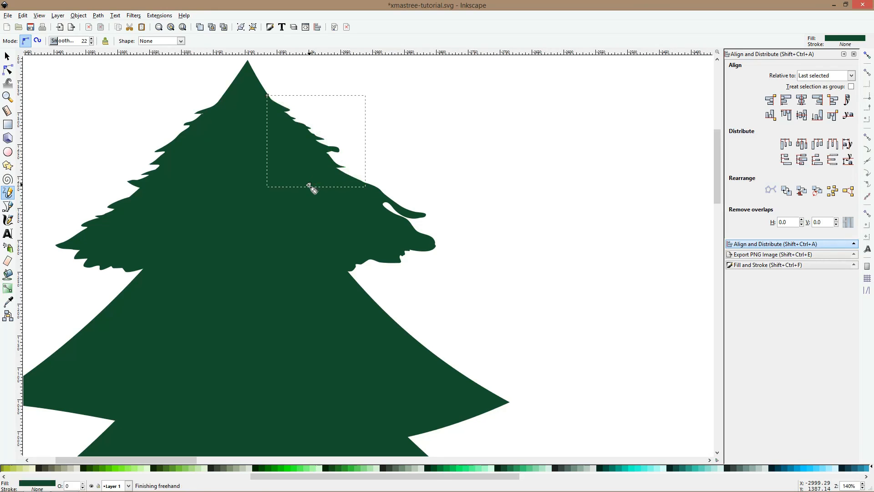
key("space")
scroll(309, 185, "down", 2)
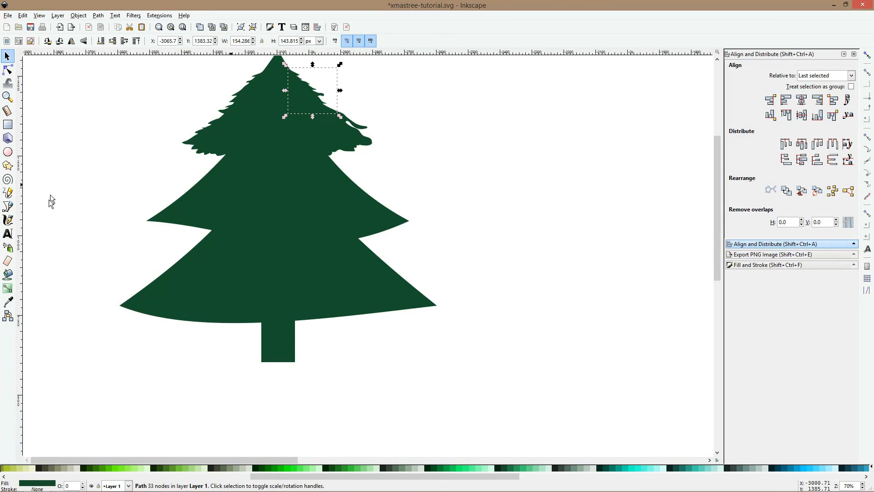
Draw a closed, ragged freehand branch shape about 882 px wide around the sides and base of the middle tier
left_click(8, 193)
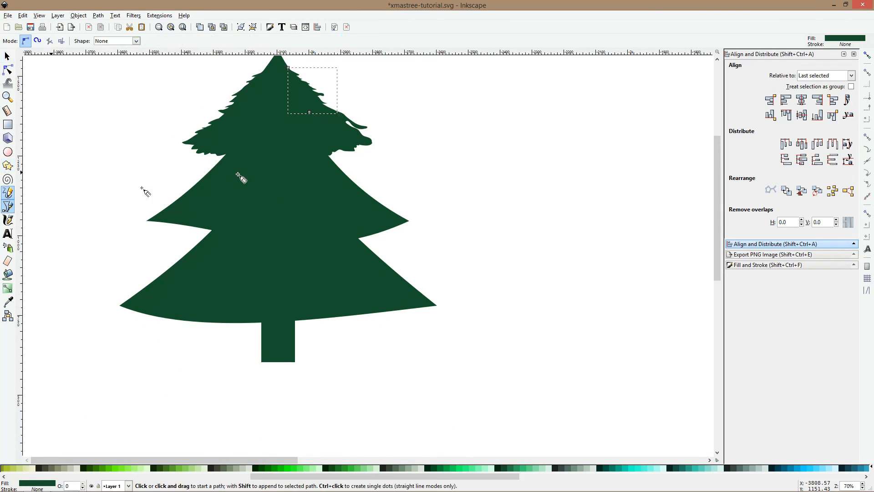
mouse_move(228, 147)
left_mouse_down()
mouse_move(195, 174)
mouse_move(198, 182)
mouse_move(137, 216)
mouse_move(155, 236)
mouse_move(185, 229)
mouse_move(185, 245)
mouse_move(228, 237)
mouse_move(259, 252)
mouse_move(263, 240)
mouse_move(313, 254)
mouse_move(319, 243)
mouse_move(368, 240)
left_mouse_up()
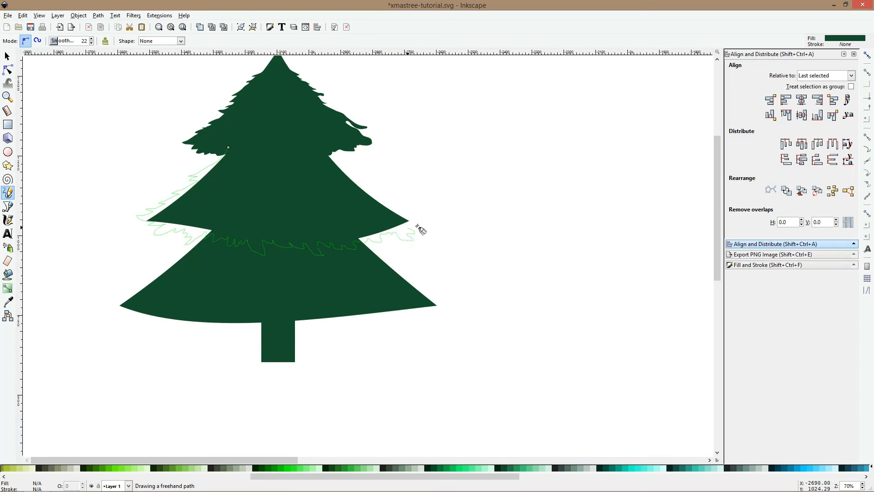
mouse_move(405, 214)
left_mouse_down()
mouse_move(386, 208)
mouse_move(394, 203)
mouse_move(355, 182)
mouse_move(328, 143)
left_mouse_up()
left_click_drag(236, 292, 234, 286)
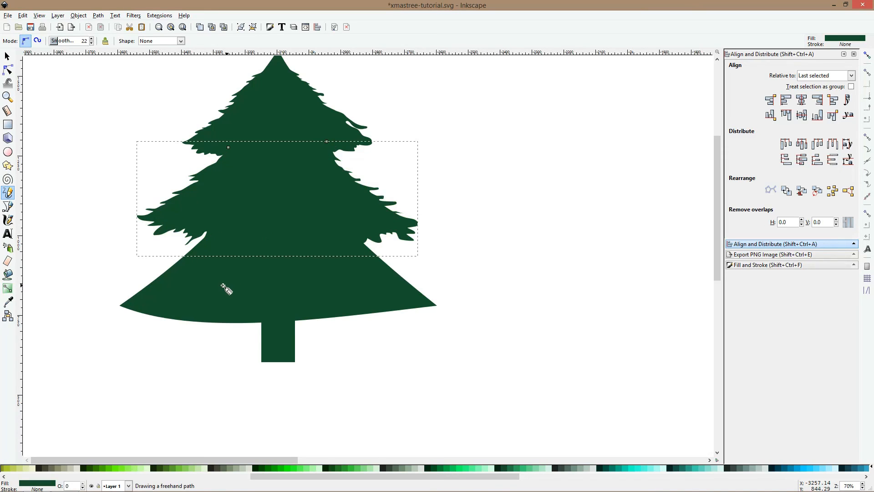
Draw a closed, ragged freehand branch shape down the left edge and around the left tip of the bottom tier
scroll(224, 286, "up", 1)
scroll(201, 213, "up", 1)
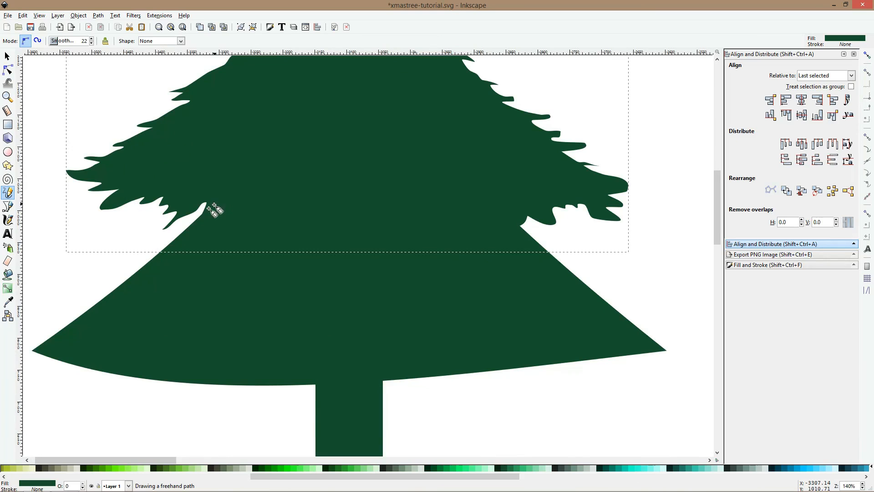
mouse_move(213, 207)
left_mouse_down()
mouse_move(133, 259)
mouse_move(139, 264)
mouse_move(127, 276)
mouse_move(42, 323)
mouse_move(53, 328)
mouse_move(24, 336)
mouse_move(24, 356)
mouse_move(45, 386)
mouse_move(84, 385)
mouse_move(124, 359)
mouse_move(160, 362)
left_mouse_up()
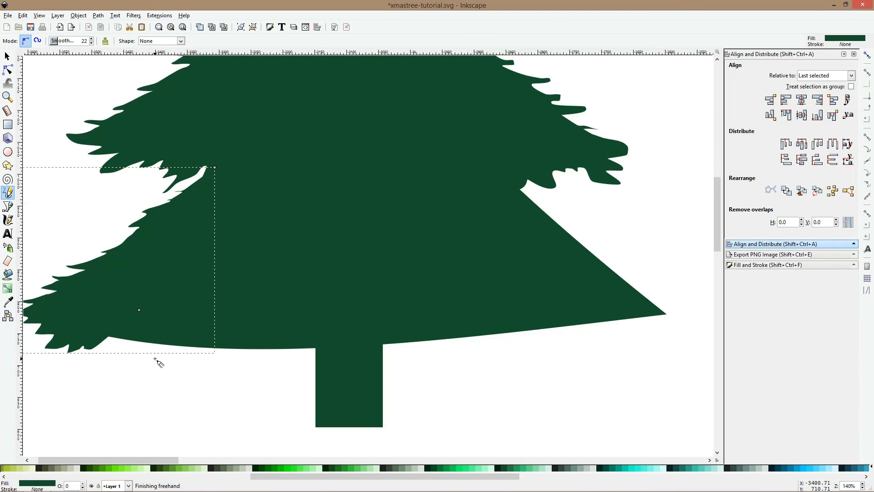
Draw a closed, ragged freehand shape about 920 by 343 px along the bottom tier's base and up its right edge
scroll(158, 363, "down", 1)
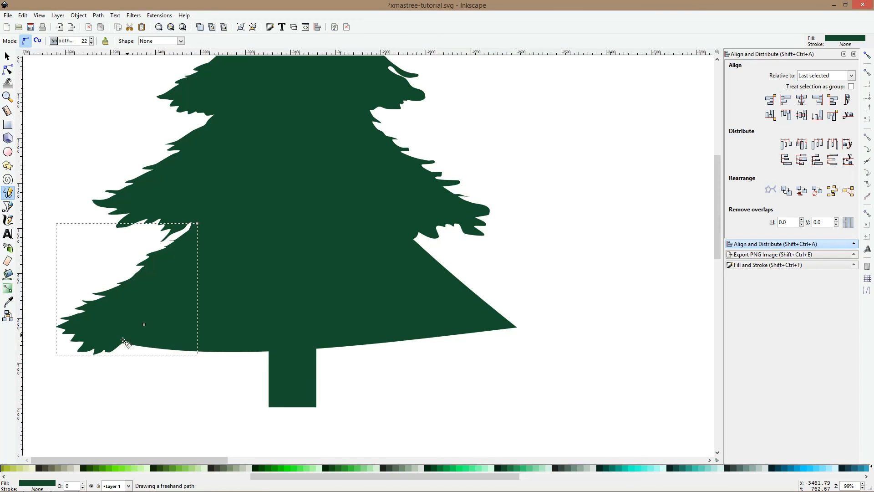
mouse_move(130, 350)
left_mouse_down()
mouse_move(225, 358)
mouse_move(239, 372)
mouse_move(277, 355)
mouse_move(368, 356)
mouse_move(368, 347)
mouse_move(513, 338)
mouse_move(527, 327)
mouse_move(428, 246)
left_mouse_up()
left_click_drag(400, 220, 400, 218)
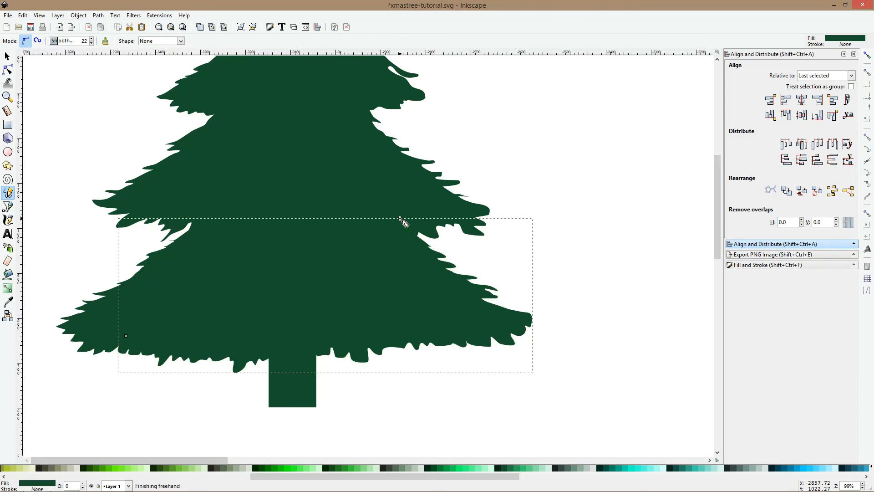
key("s")
scroll(398, 222, "down", 1)
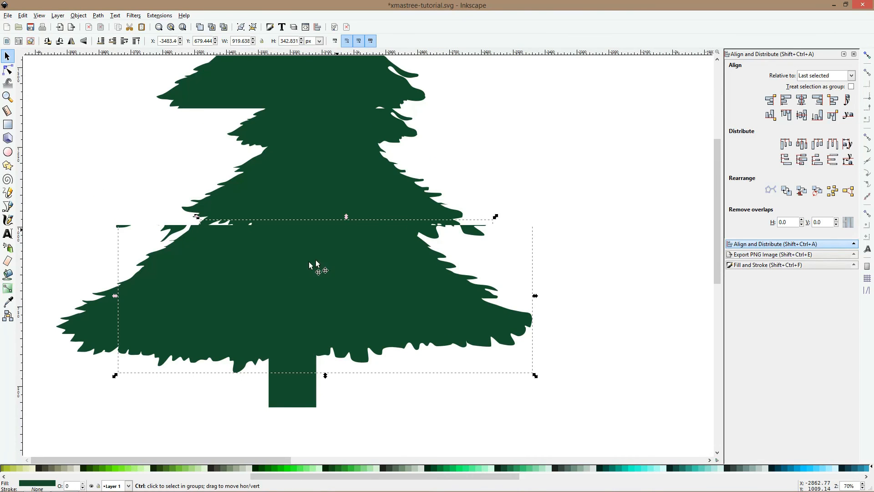
Select both freehand branch shapes of the bottom tier and fill them with light green
left_click(178, 294)
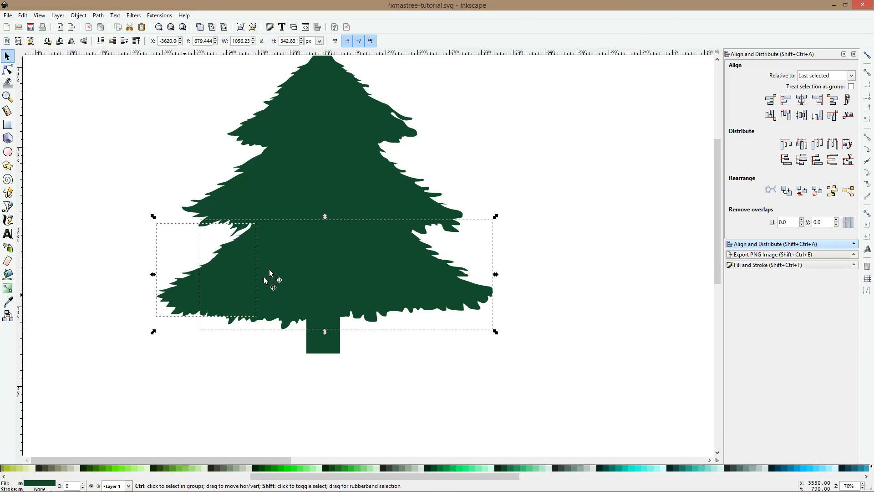
left_click(318, 269, "alt")
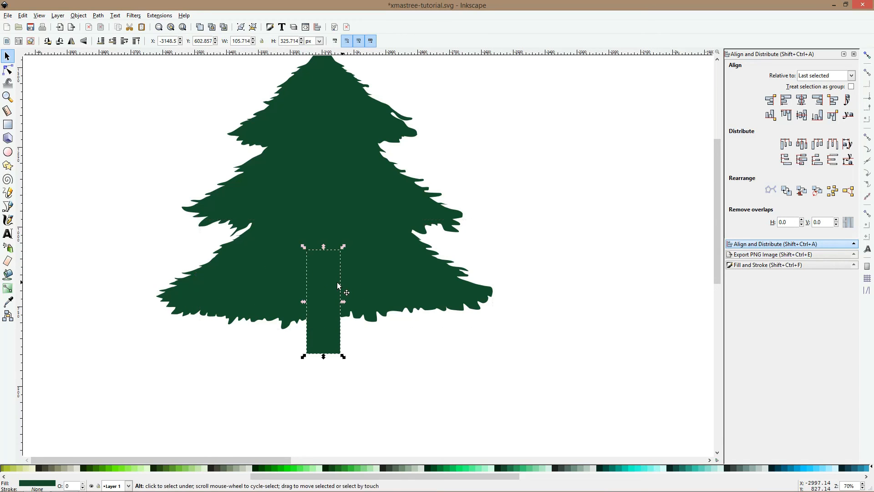
left_click(384, 279)
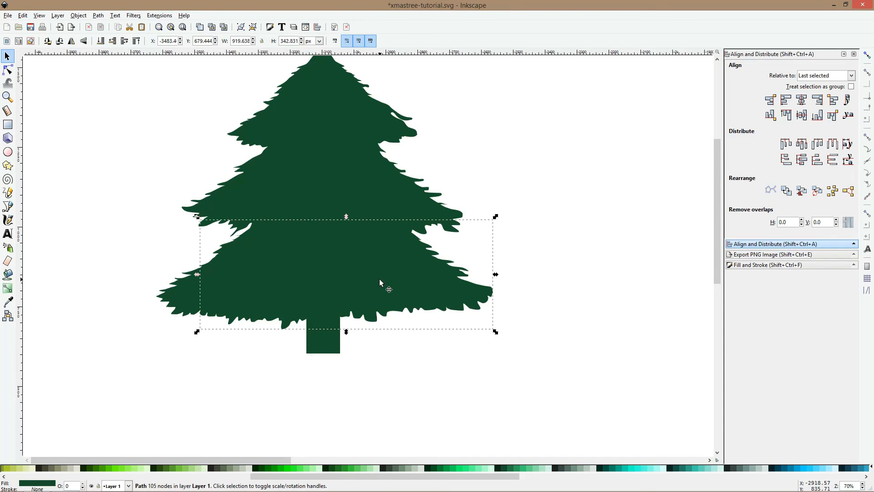
left_click(417, 299)
left_click(168, 306, "shift")
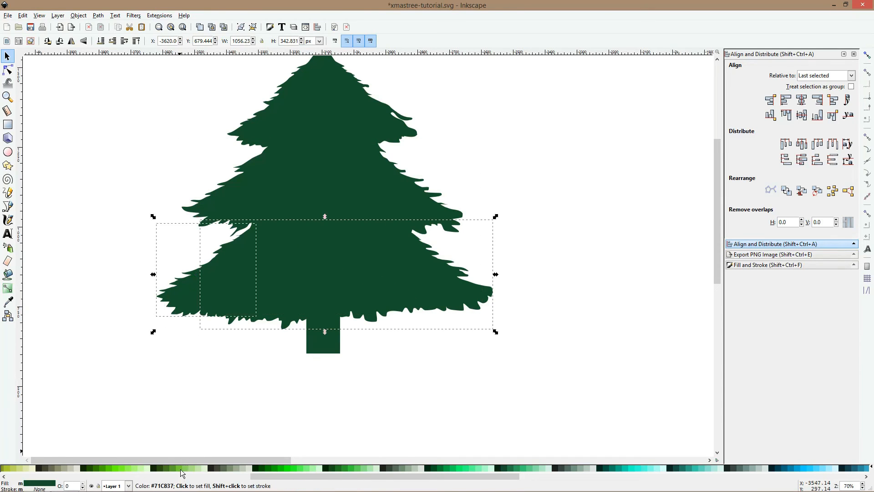
left_click(184, 468)
Union the original bottom tier with its two light green branch shapes into one path
left_click(297, 233, "shift")
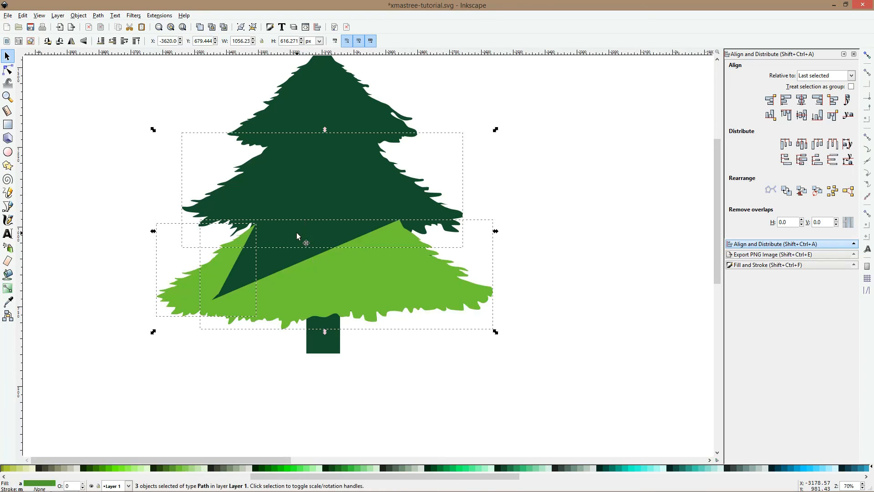
left_click(280, 255, "shift")
left_click(530, 122)
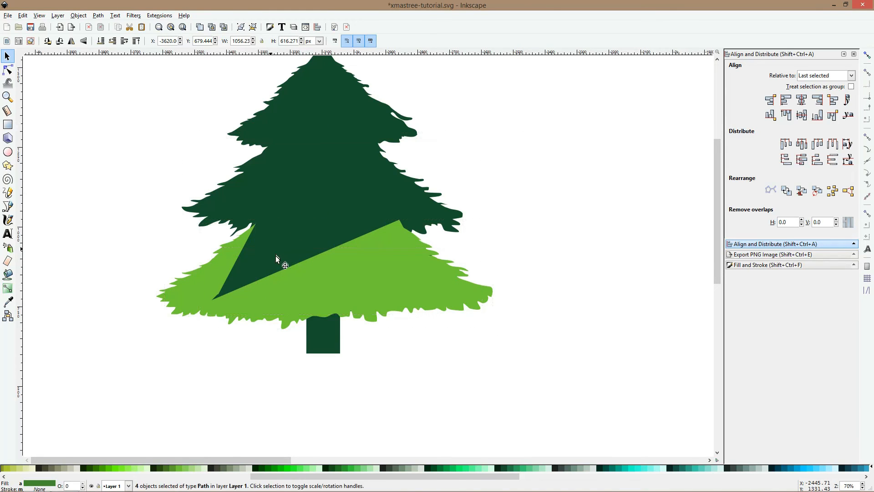
left_click(275, 255)
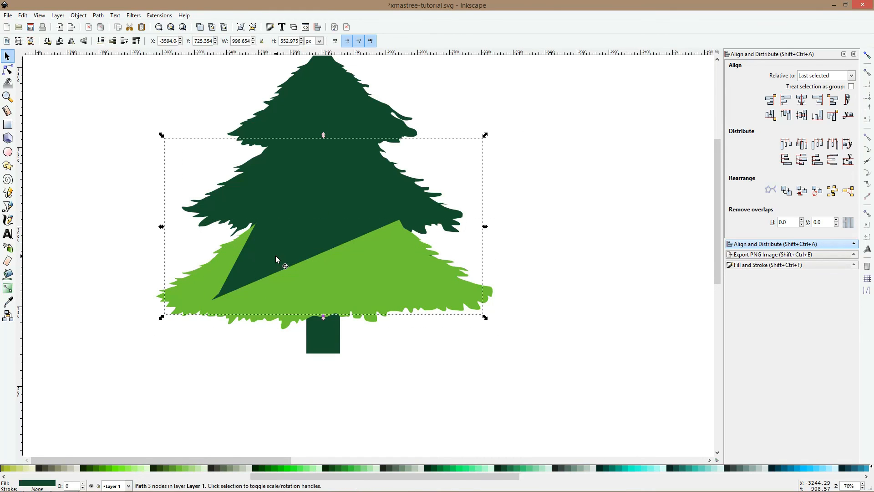
left_click(290, 282, "shift")
left_click(215, 274, "shift")
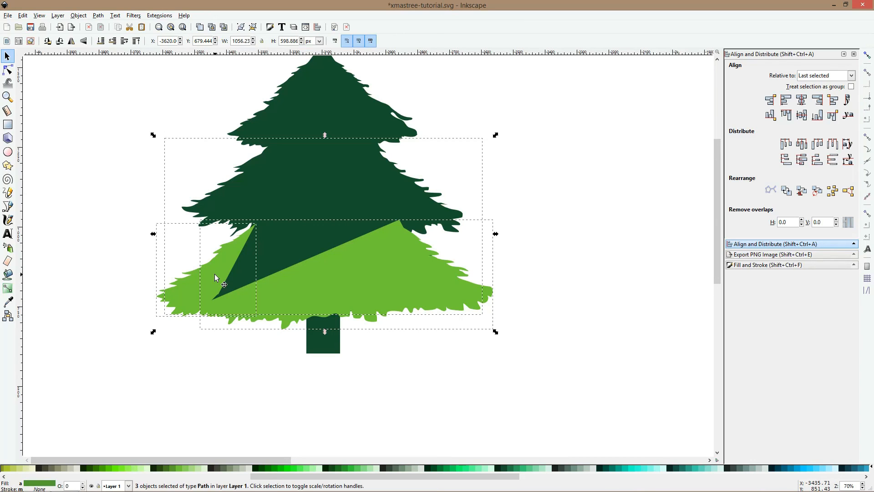
key("ctrl+plus")
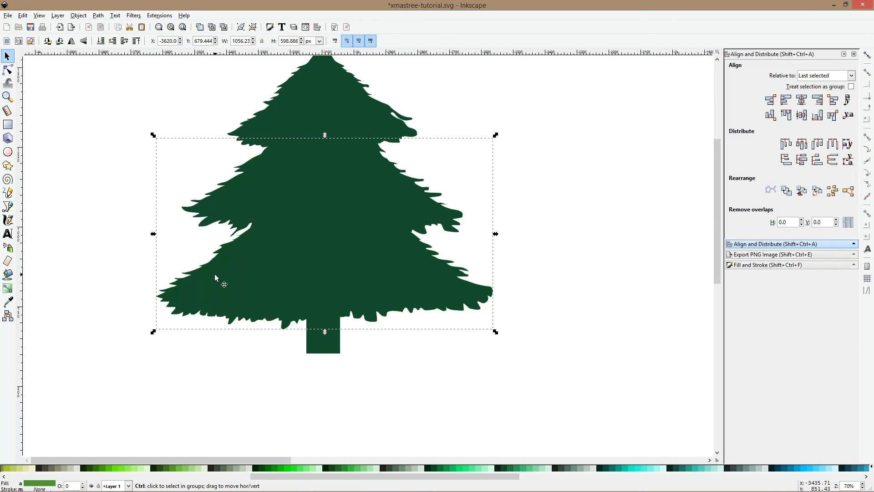
Switch the display to outline mode and union the middle tier with its ragged branch shape
left_click(240, 202)
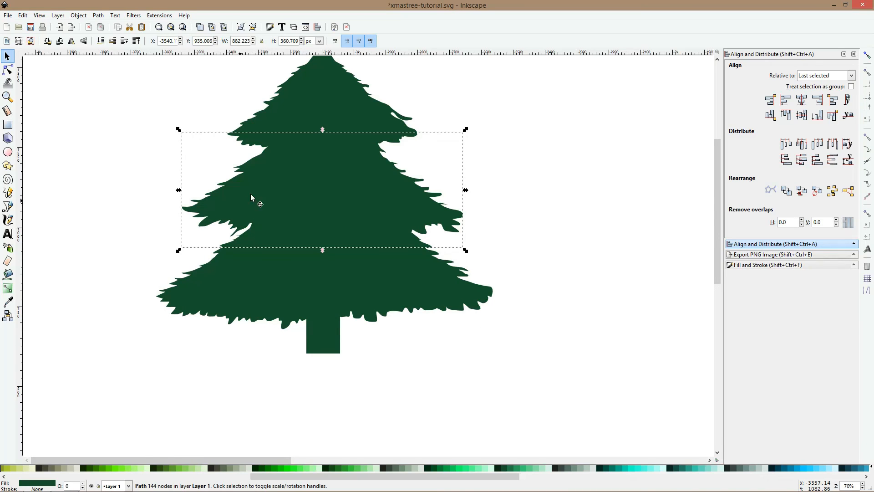
left_click_drag(138, 94, 514, 277)
key("ctrl+KP_5")
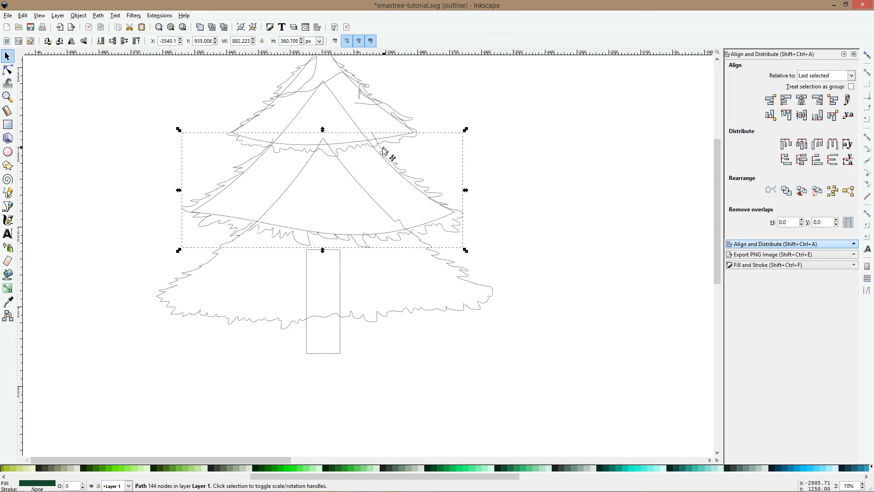
left_click(301, 113, "shift")
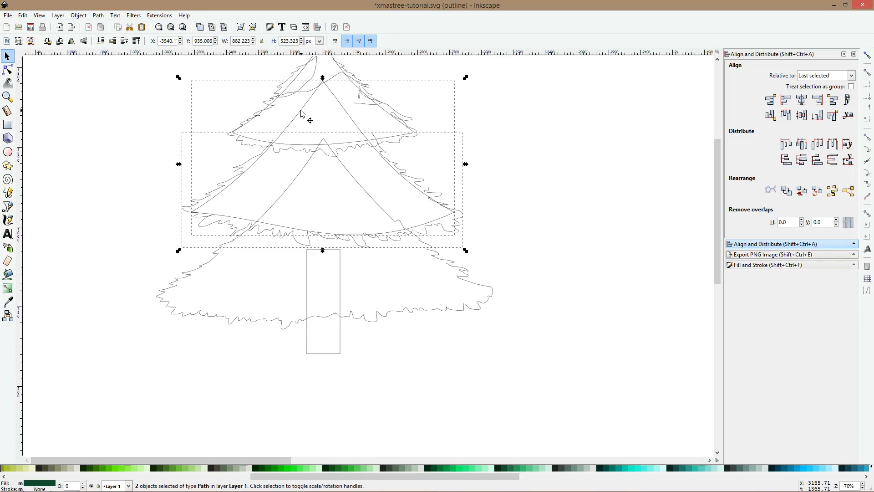
key("ctrl+k")
Union the top tier with its three freehand branch shapes into one path and deselect it
scroll(301, 113, "up", 4)
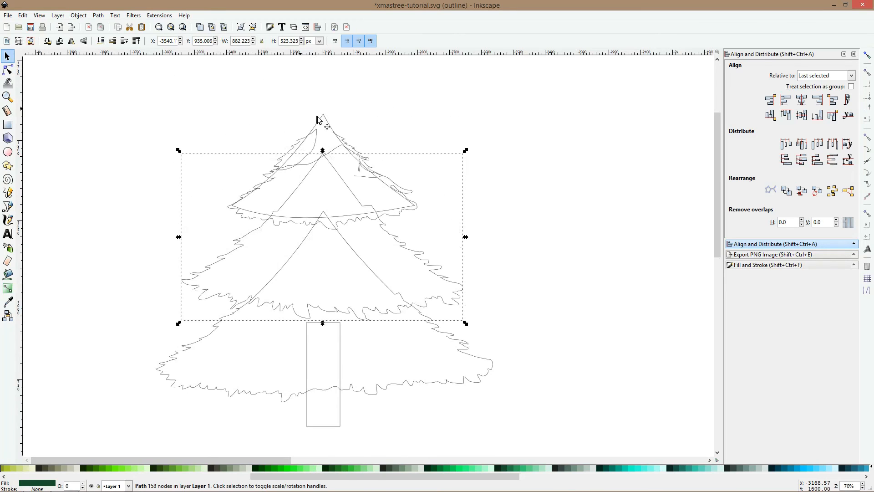
left_click_drag(249, 86, 416, 195)
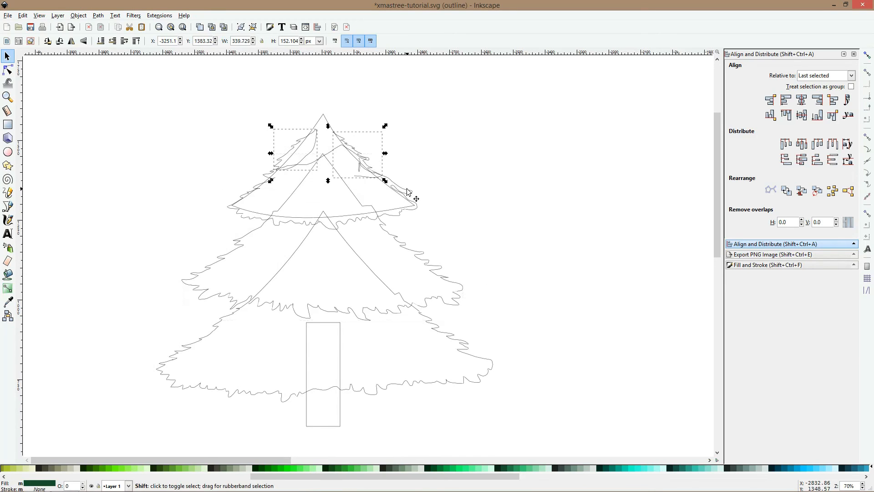
left_click(328, 121, "shift")
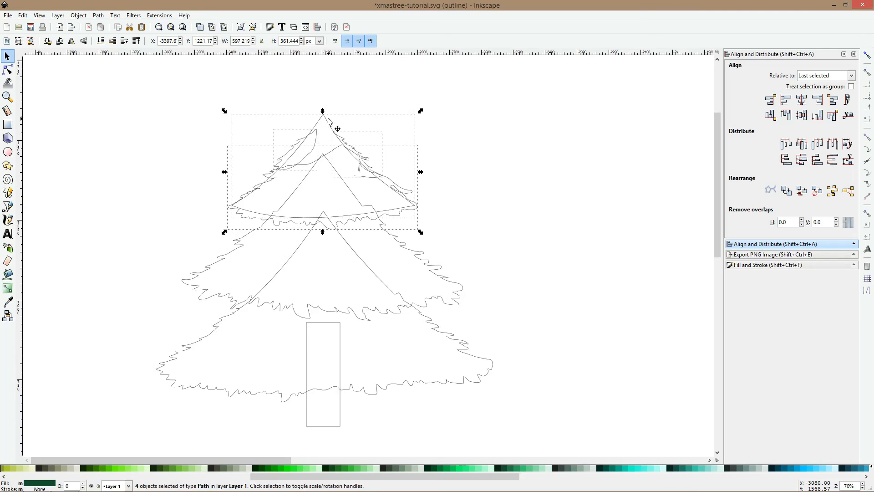
key("ctrl+plus")
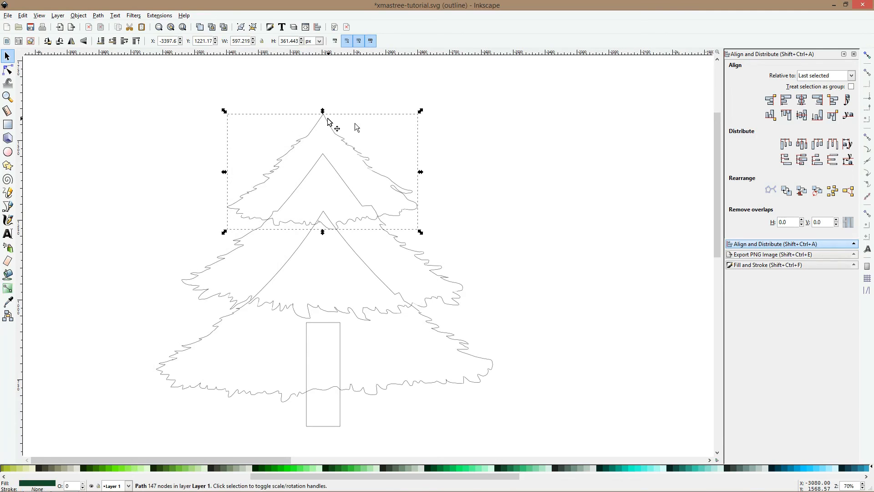
left_click(456, 157)
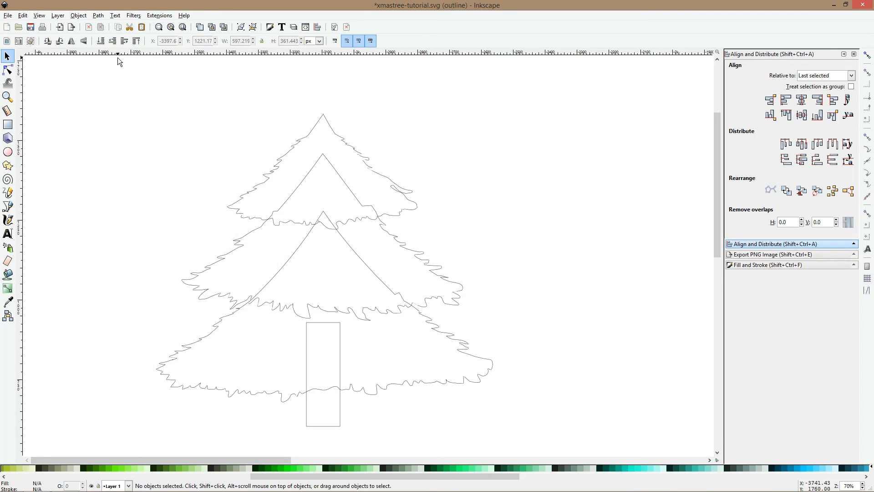
Switch the display mode from outline back to Normal
left_click(39, 15)
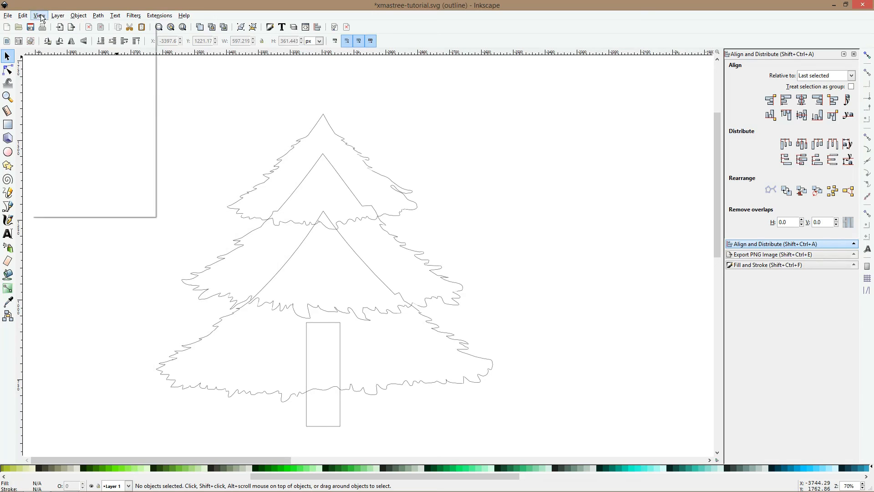
mouse_move(54, 37)
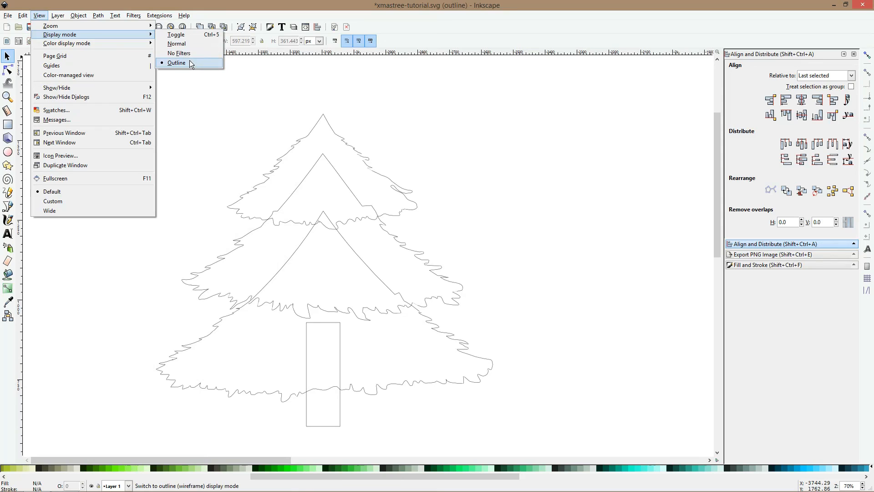
left_click(189, 43)
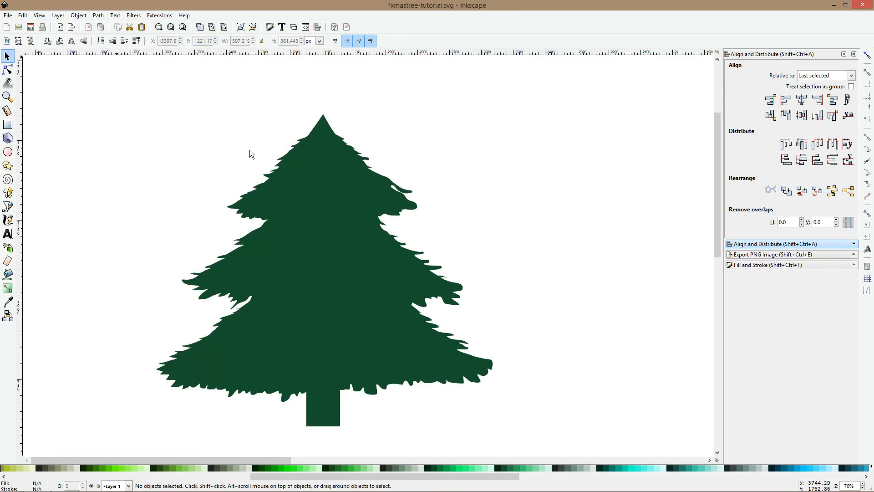
Select all three tiers and narrow them symmetrically to about 908 px wide, then deselect them
scroll(448, 224, "down", 3, "ctrl")
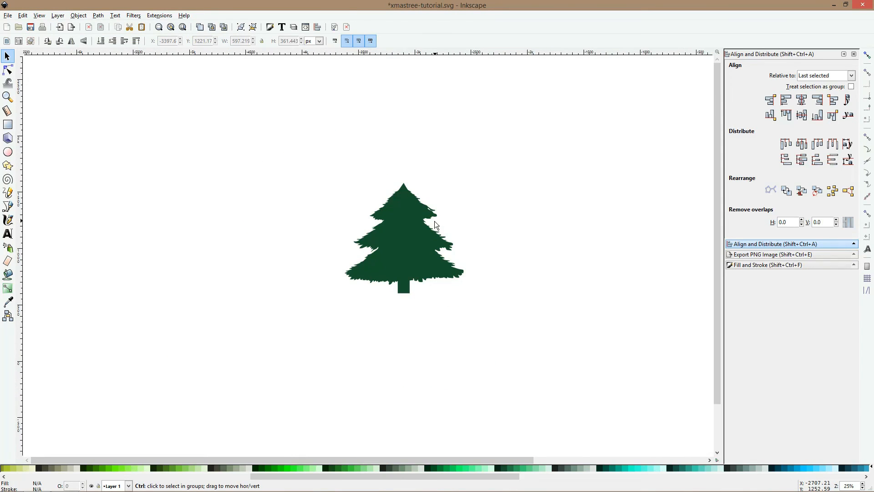
scroll(434, 221, "up", 4, "ctrl")
scroll(434, 223, "down", 3, "ctrl")
key("ctrl+a")
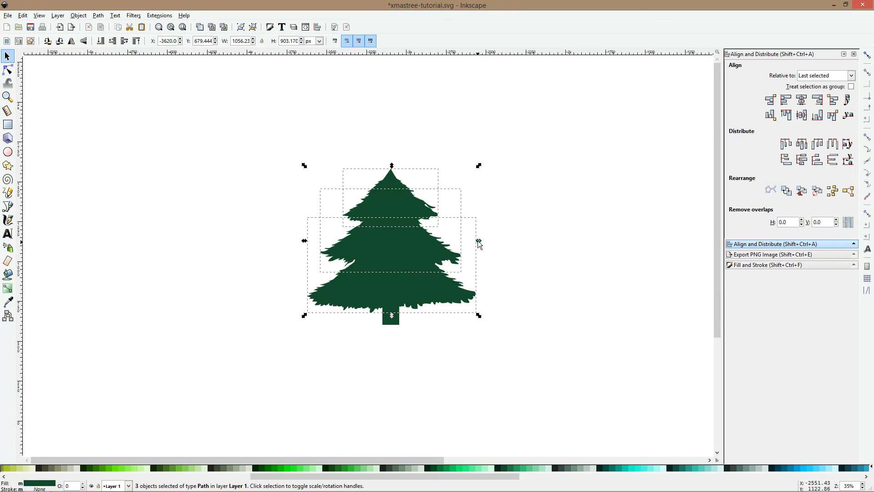
left_click_drag(477, 243, 465, 241)
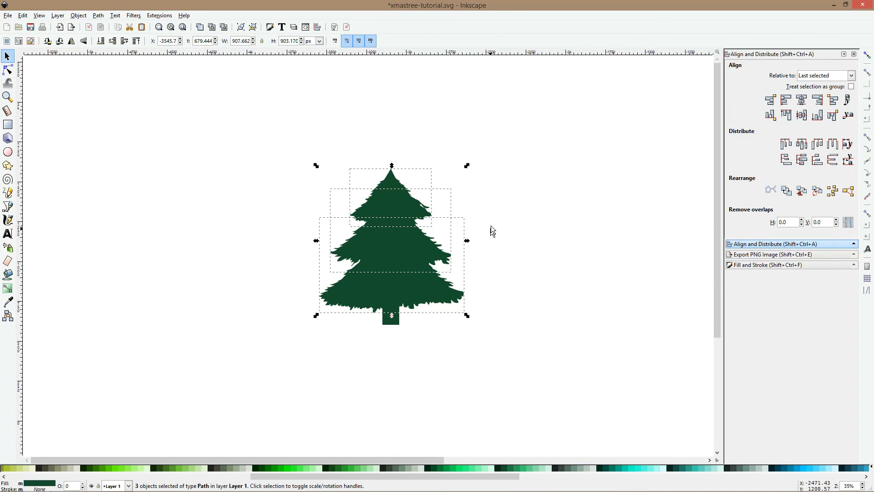
key("Escape")
Draw a light green ragged freehand shape with the Pencil tool over the tip of the top tier
scroll(405, 211, "up", 2, "ctrl")
left_click(406, 183)
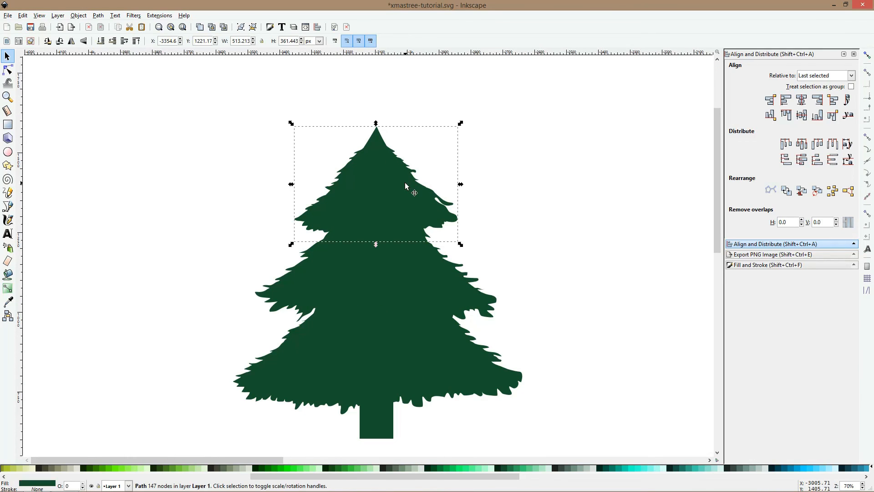
key("p")
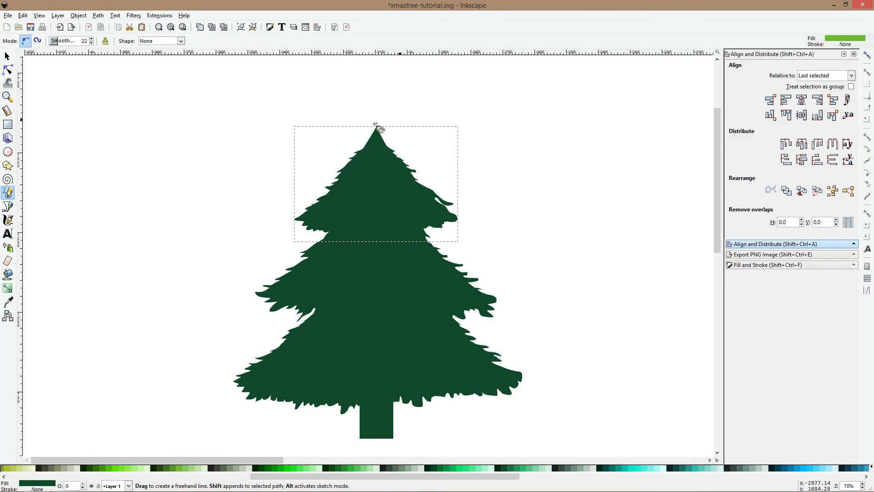
scroll(377, 128, "up", 2, "ctrl")
mouse_move(355, 175)
left_mouse_down()
mouse_move(378, 124)
mouse_move(399, 171)
mouse_move(355, 176)
left_mouse_up()
Union the light green tip shape with the dark green top tier into one path
key("s")
left_click(387, 218, "shift")
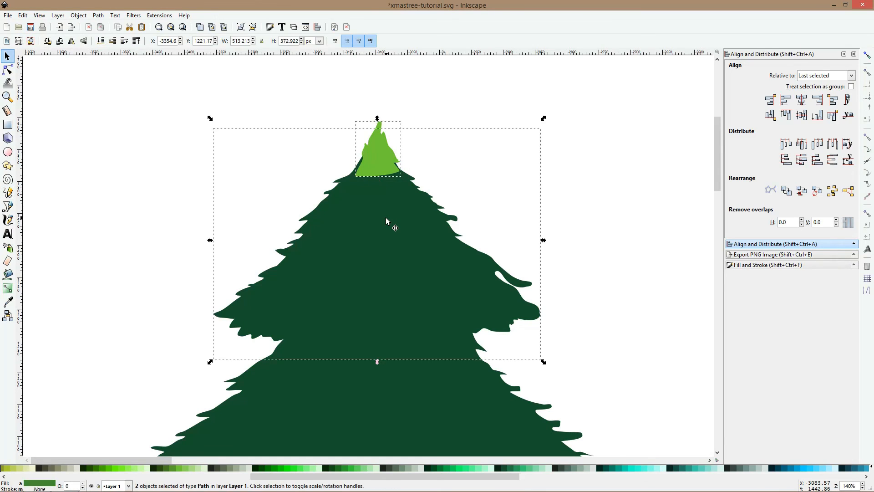
key("ctrl+plus")
key("minus")
key("minus")
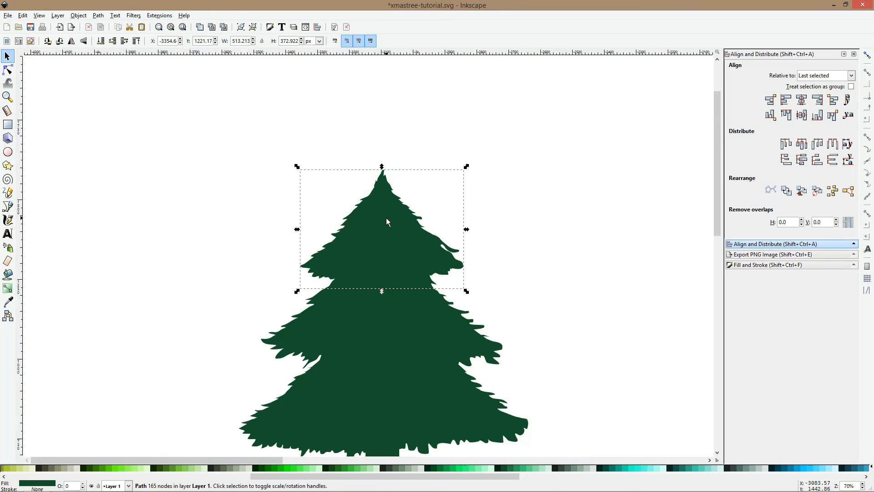
Add a node on the bottom tier's left inner edge and move it outward to close the gap beneath the middle tier
scroll(386, 223, "down", 4)
left_click(312, 298)
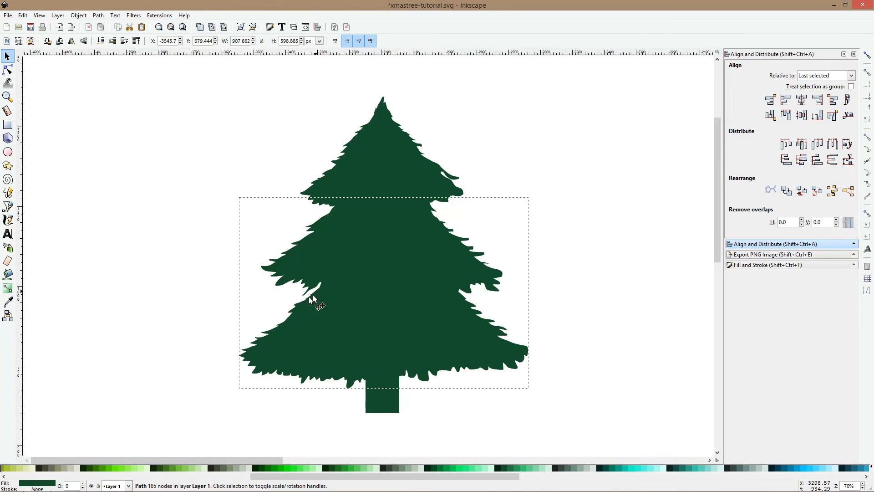
left_click(8, 70)
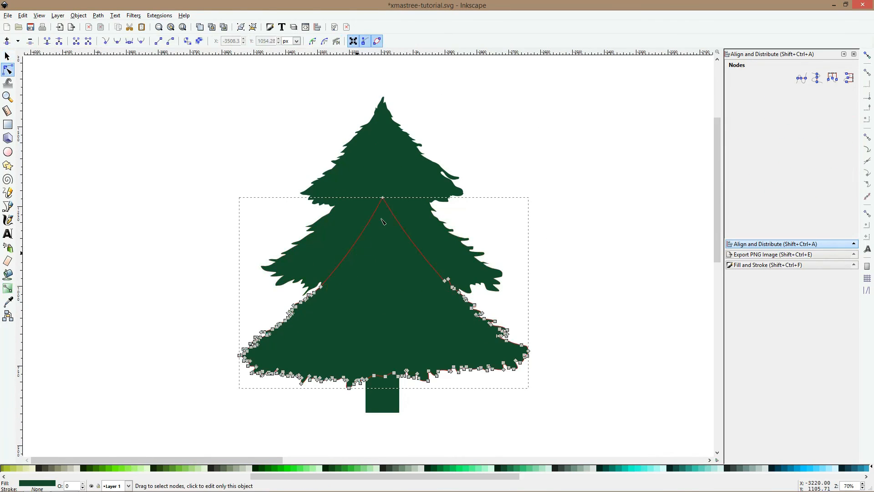
left_click(369, 225)
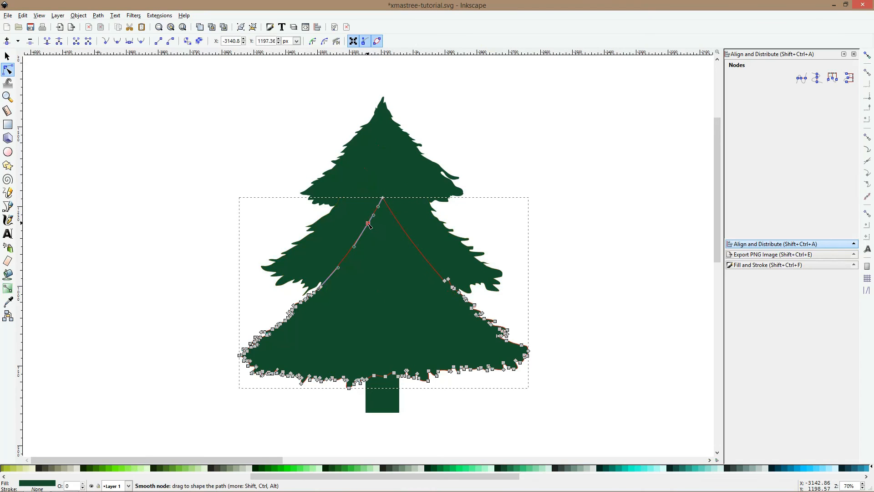
left_click_drag(354, 216, 351, 212)
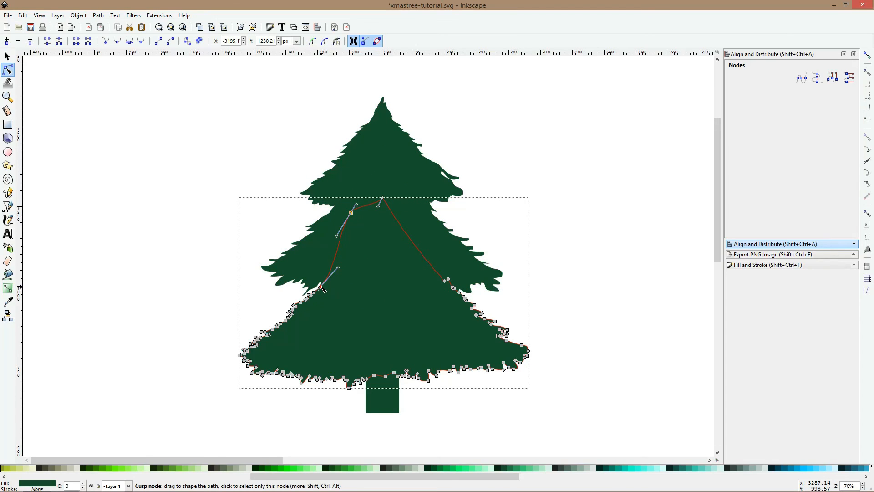
left_click(152, 357)
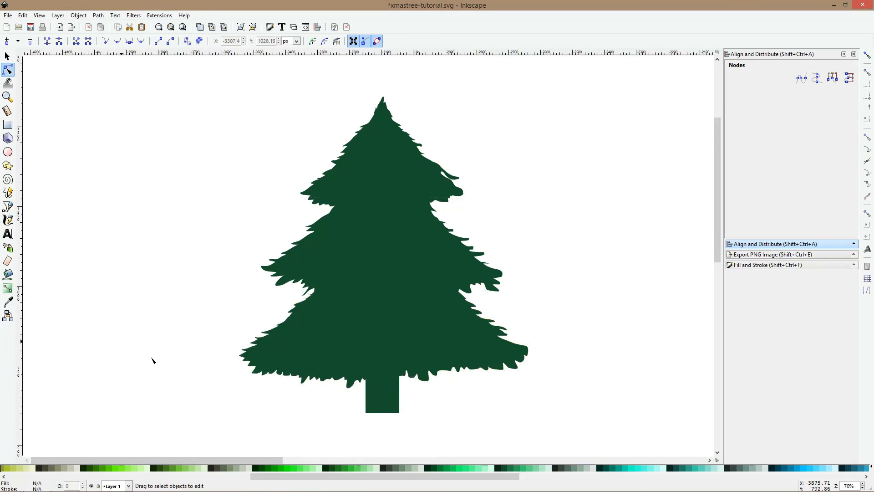
Select the top tier and create an upward linear gradient on it from its lower middle toward the tip
key("s")
scroll(435, 181, "down", 2)
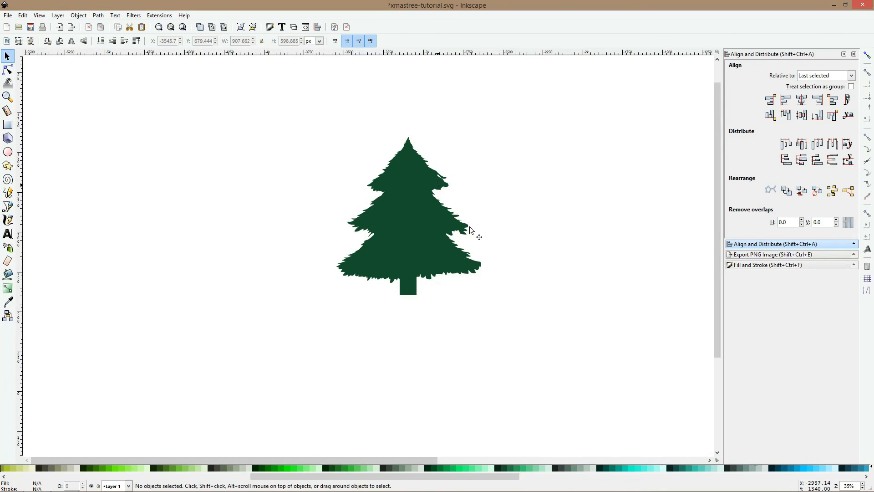
left_click(431, 171)
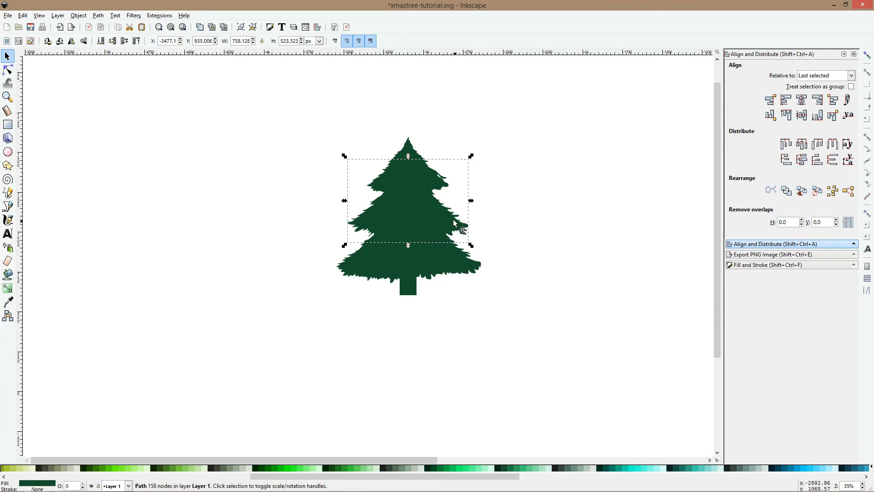
left_click(8, 288)
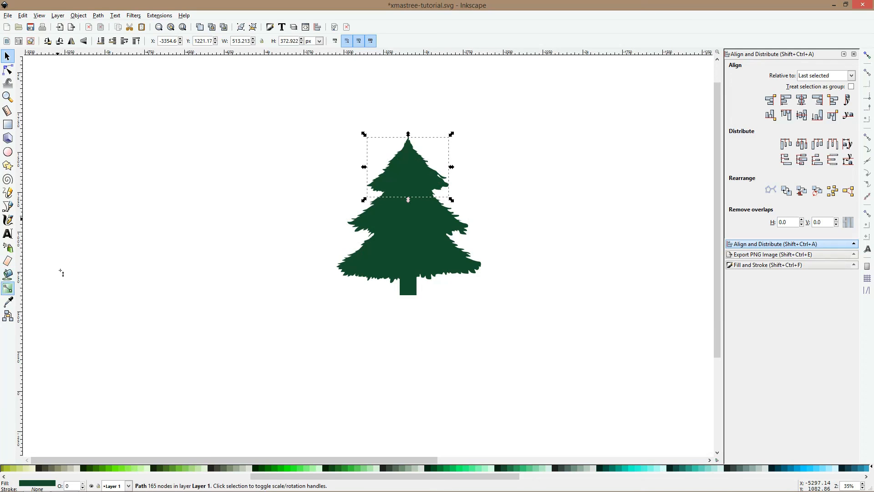
scroll(419, 173, "up", 3)
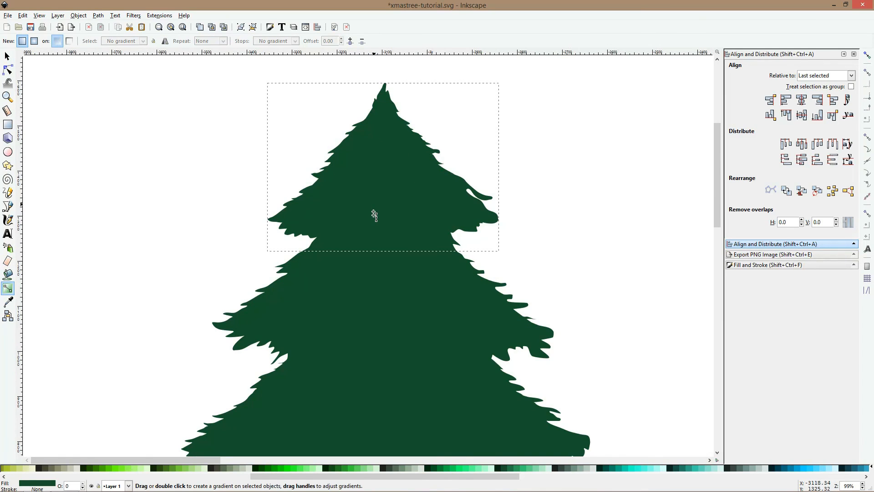
left_click_drag(373, 215, 384, 133)
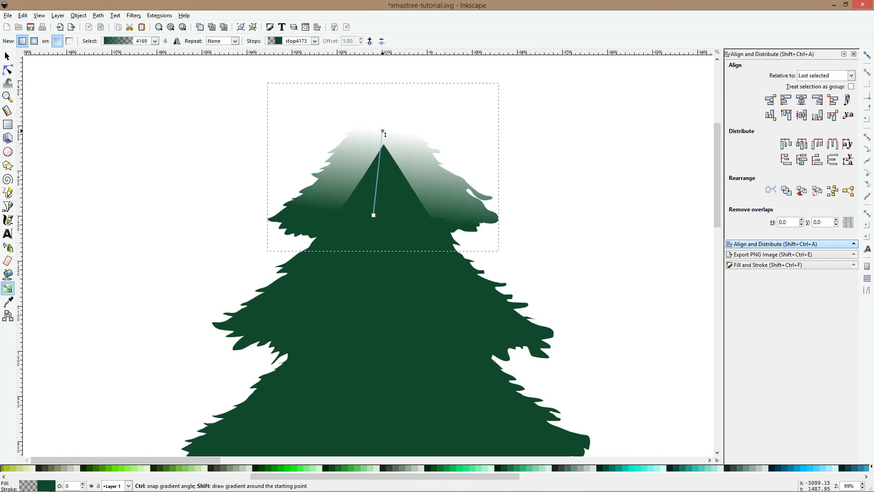
Make the upper stop of the top tier's gradient fully opaque and set its colour to green 15772dff
key("ctrl+shift+f")
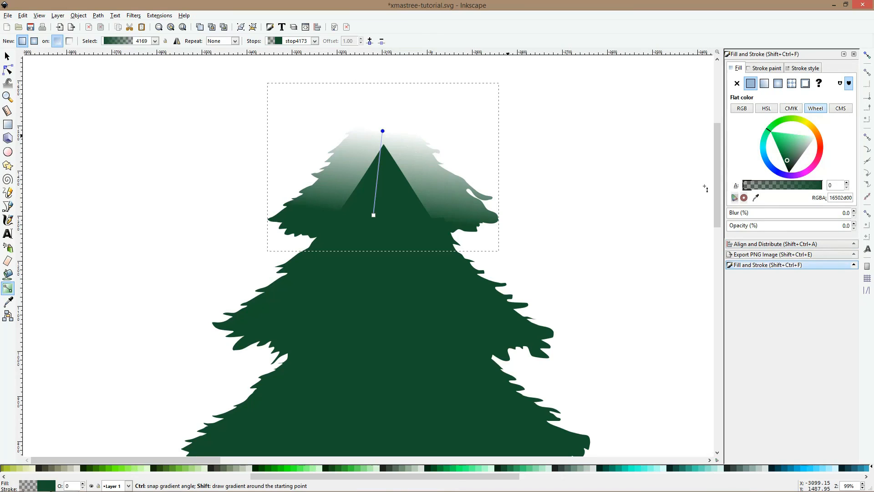
left_click(784, 153)
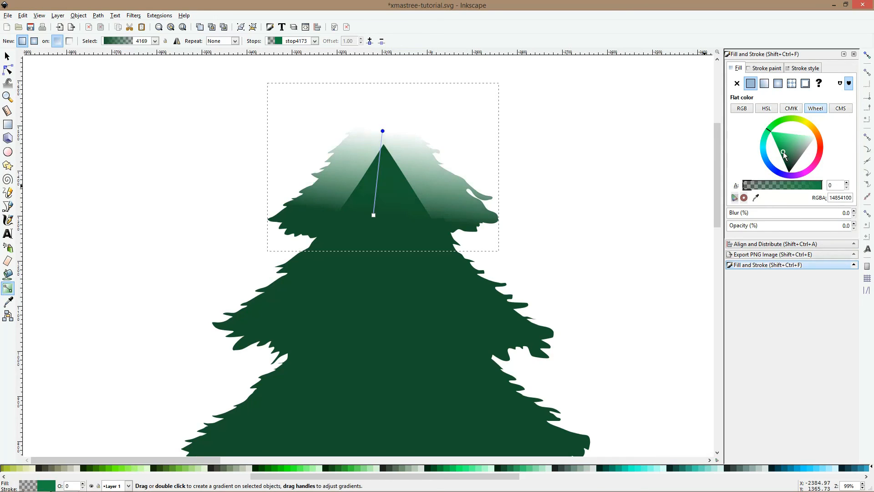
left_click_drag(860, 188, 868, 196)
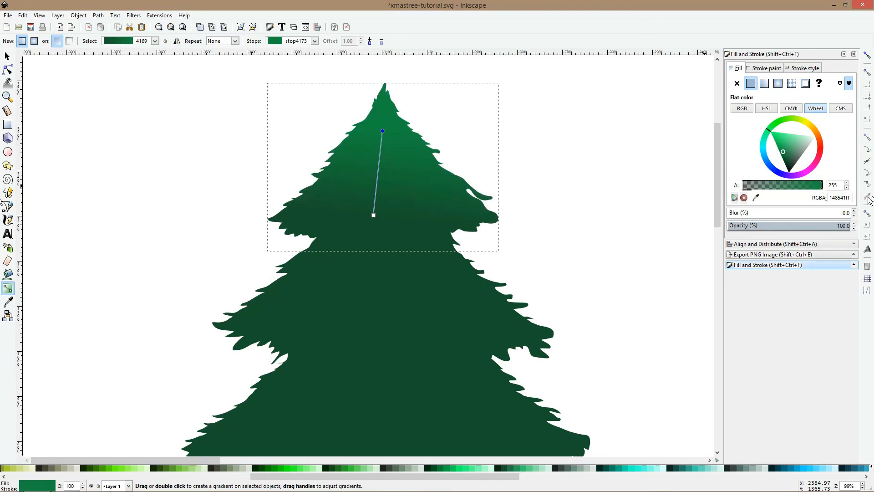
left_click(772, 130)
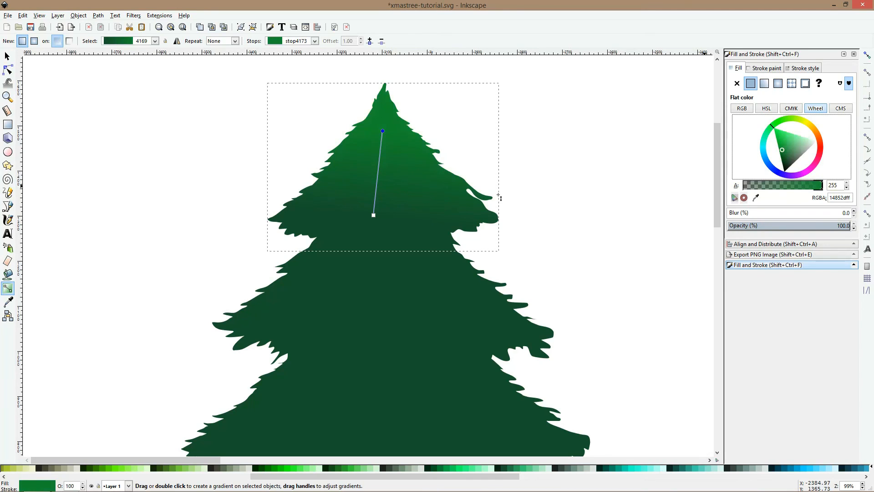
left_click(7, 302)
left_click(397, 155)
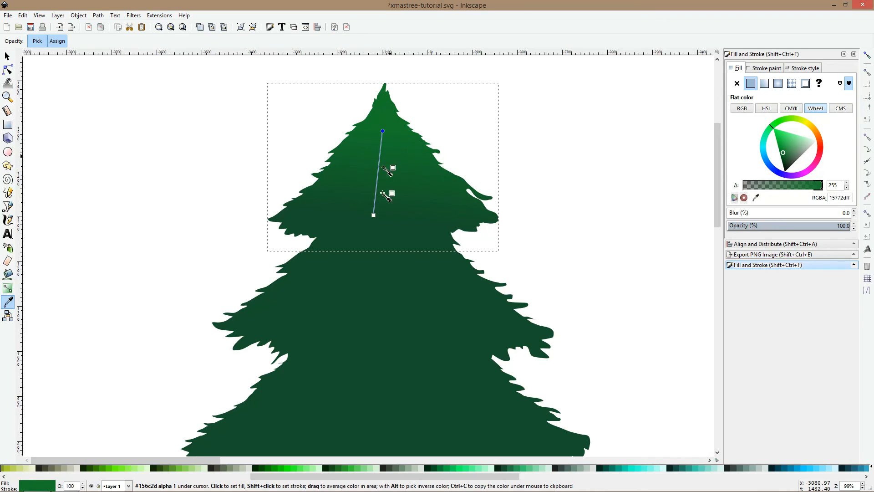
Stretch the top tier's gradient nearly vertically, moving its dark start to the lower edge and its green end nearer the tip
left_click_drag(374, 216, 381, 237)
left_click(387, 141)
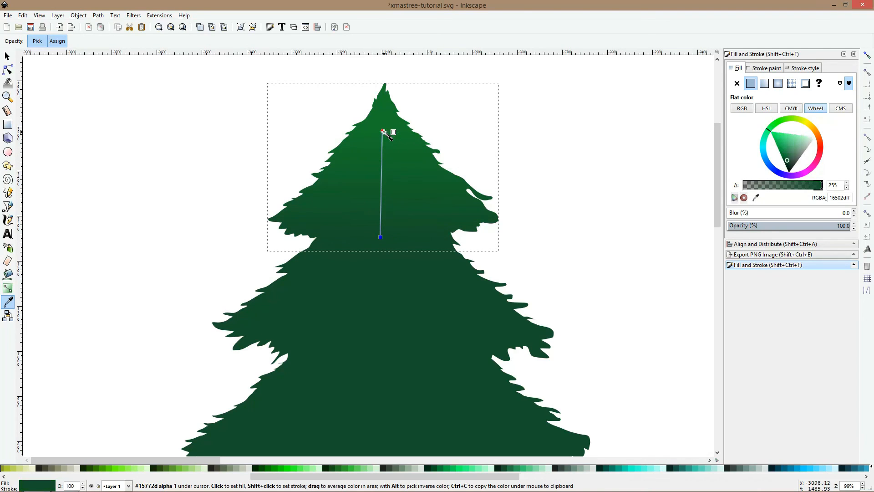
left_click_drag(383, 132, 384, 115)
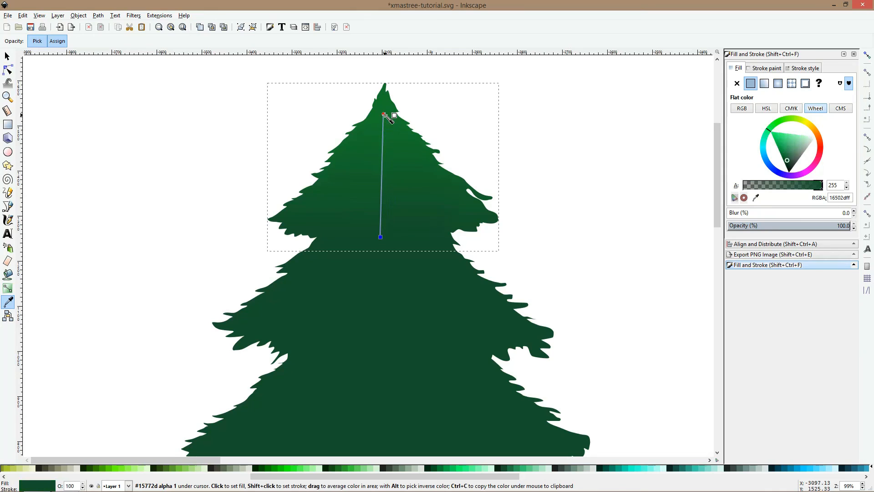
Fill the middle tier with a linear gradient, using the top tier's gradient 4169
key("F1")
left_click(329, 305)
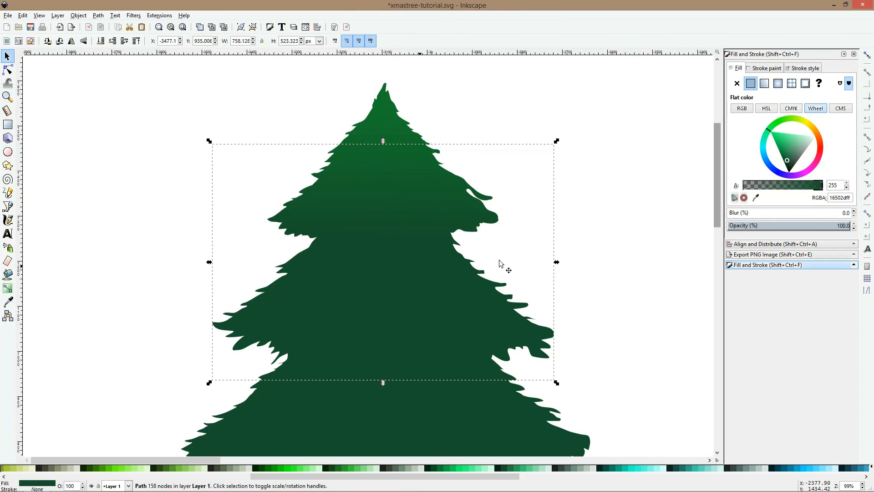
left_click(765, 84)
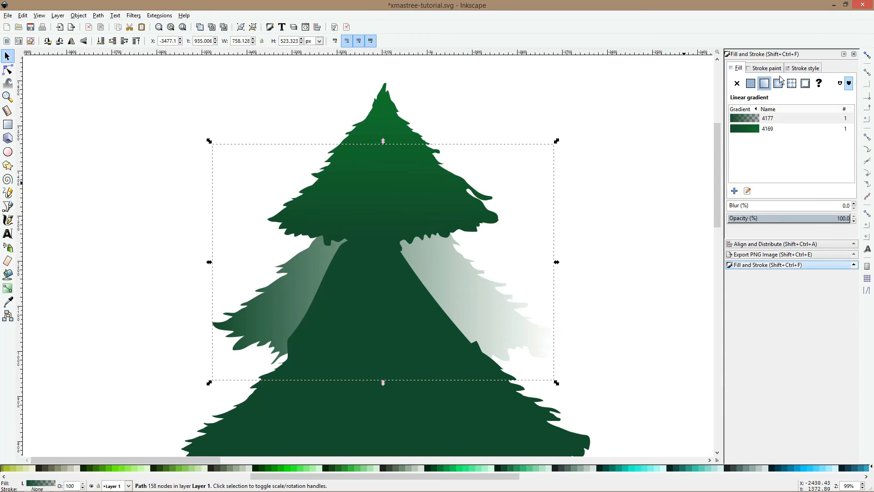
left_click(748, 129)
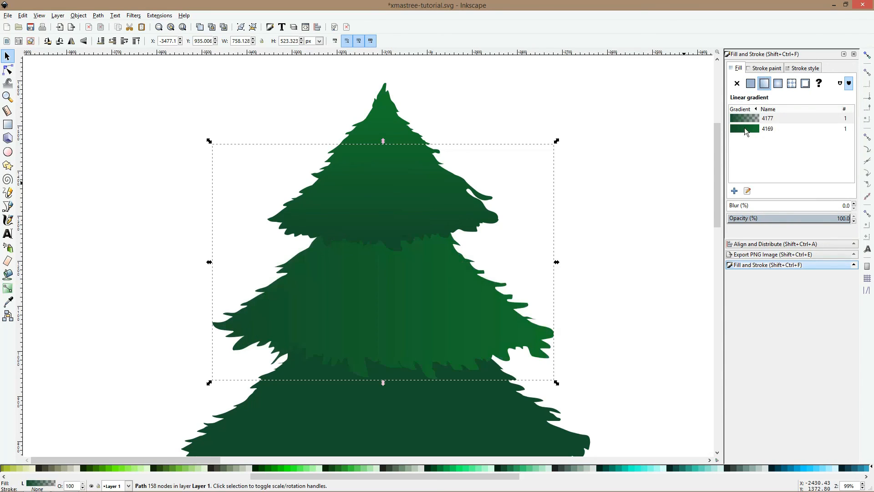
Turn the middle tier's gradient vertical, with the dark start near the lower branches and the lighter end toward the top
left_click(7, 288)
left_click_drag(213, 263, 352, 330)
left_click_drag(556, 263, 384, 142)
Fill the bottom tier with a linear gradient, using the shared green gradient 4169
scroll(418, 186, "down", 5)
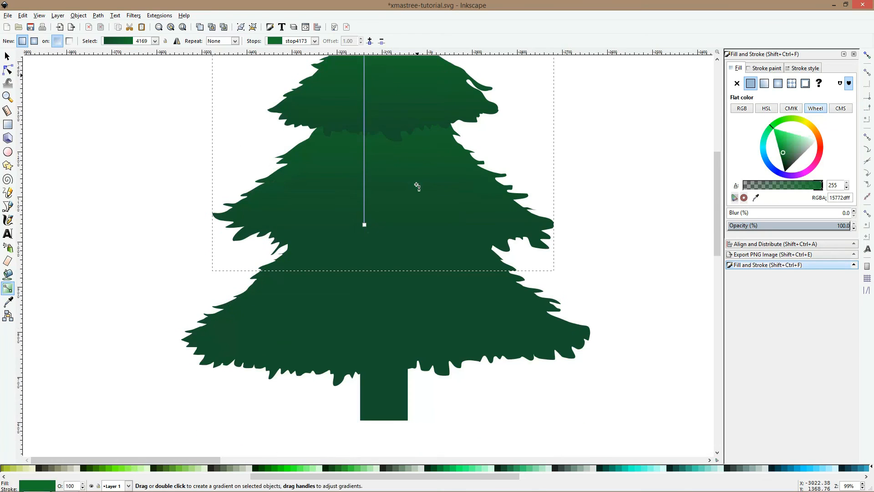
left_click(390, 318)
left_click(765, 83)
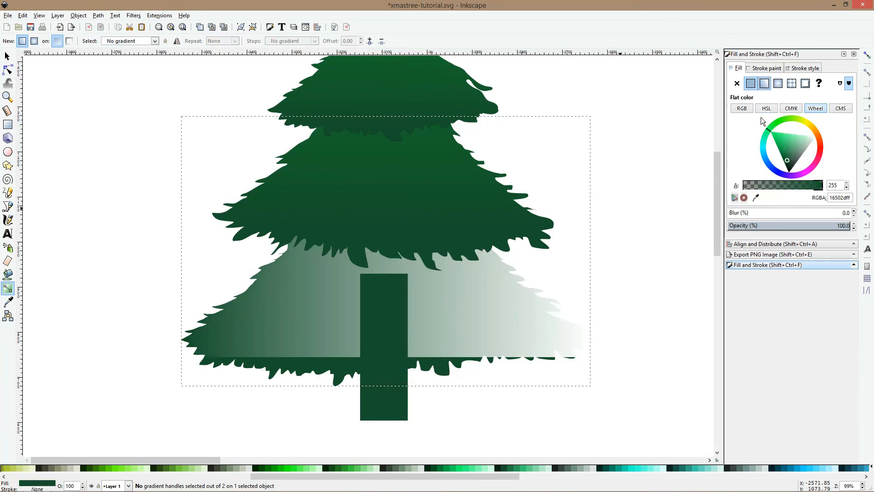
left_click(751, 127)
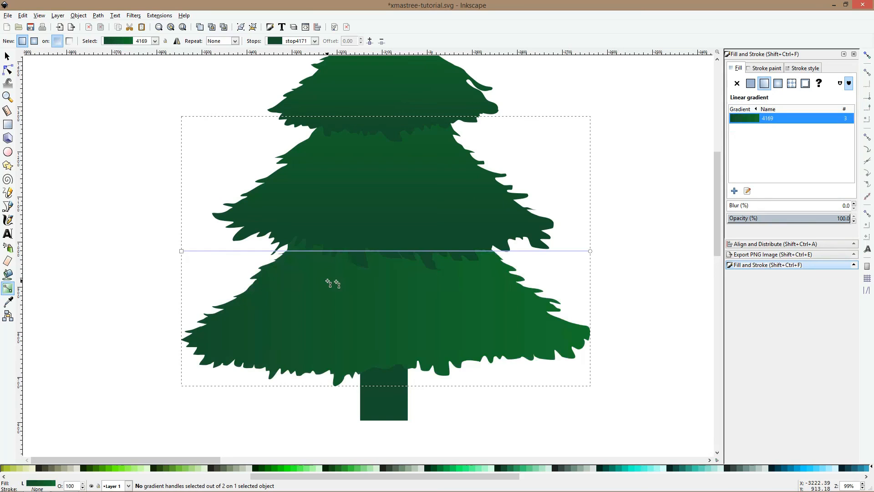
Turn the bottom tier's gradient vertical, with the dark start near the lower branches and the lighter end toward the top, and deselect the tier
left_click_drag(181, 251, 367, 231)
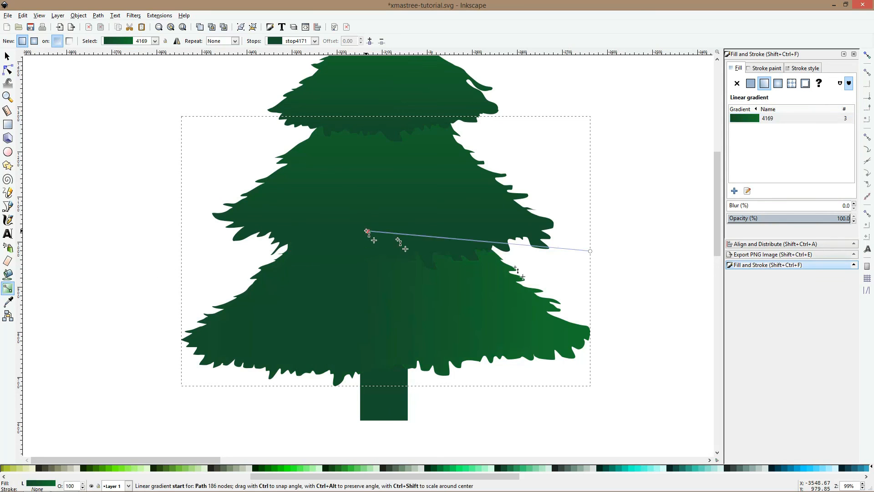
left_click_drag(590, 251, 443, 210)
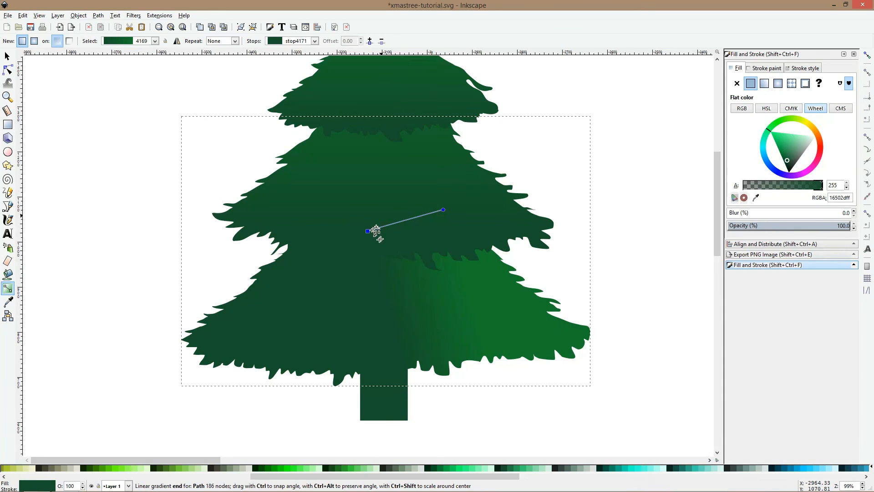
left_click_drag(367, 232, 439, 312)
left_click_drag(444, 209, 450, 142)
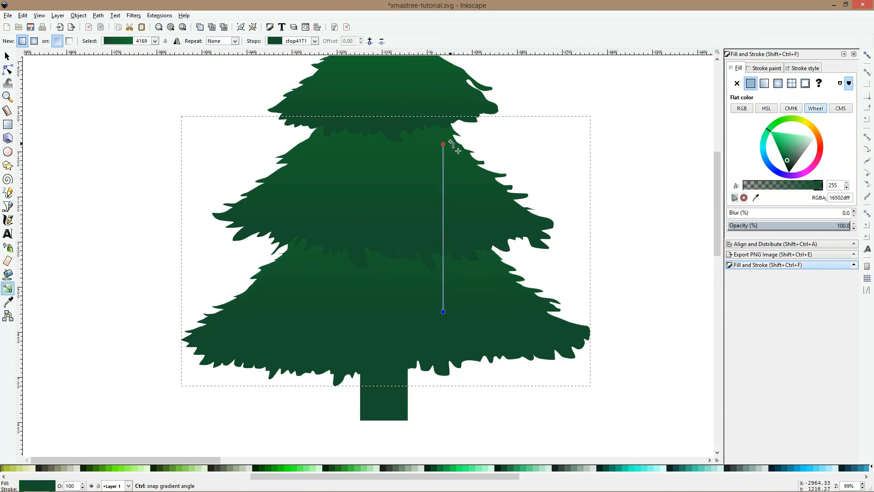
key("space")
scroll(450, 142, "down", 5)
left_click(525, 123)
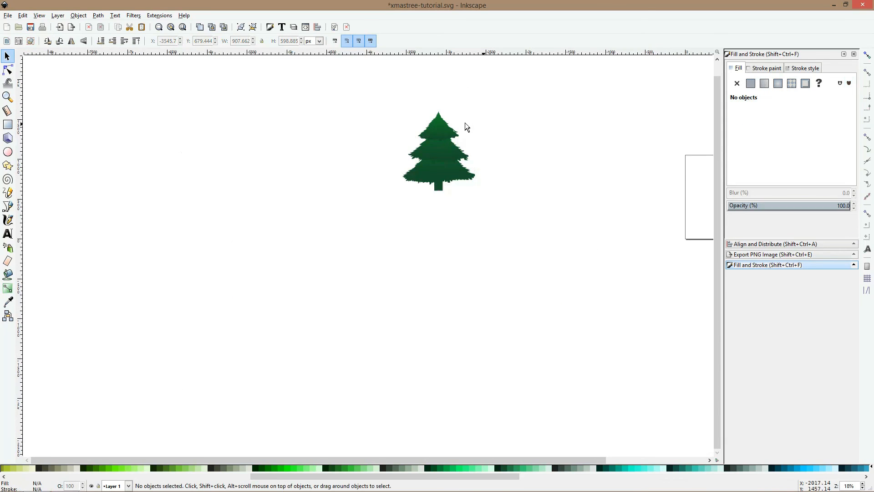
scroll(452, 202, "up", 2)
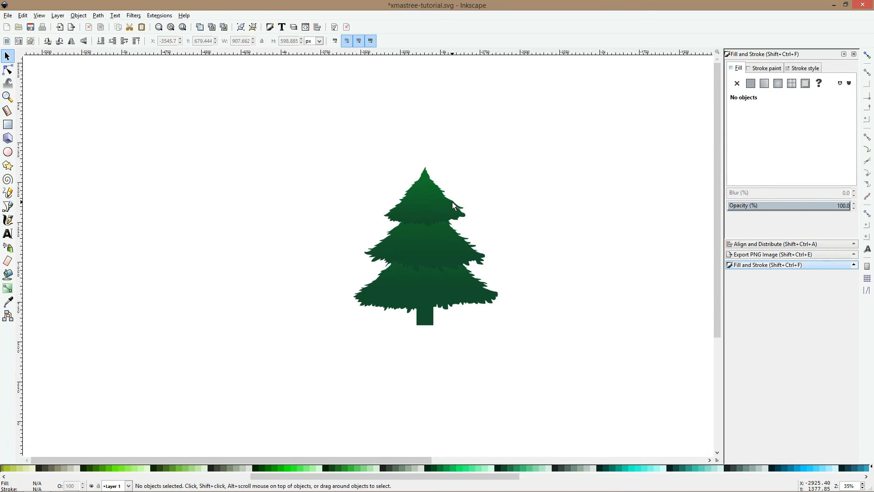
scroll(452, 201, "up", 2)
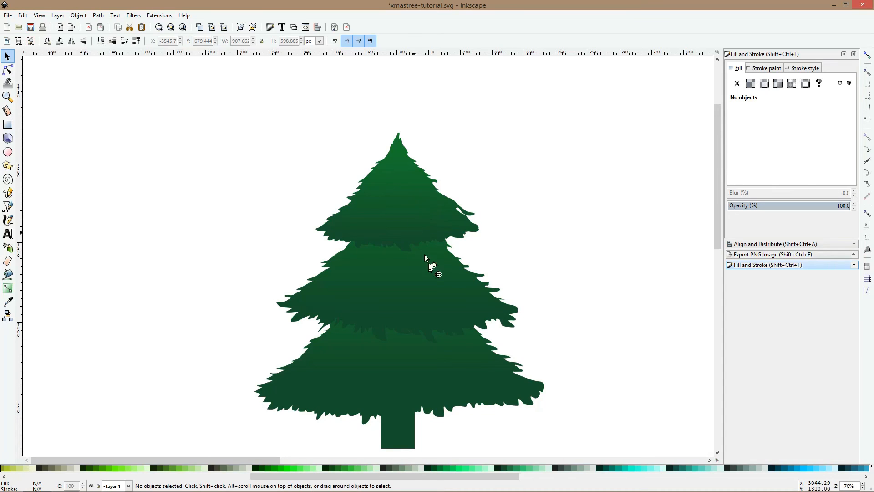
left_click(420, 231)
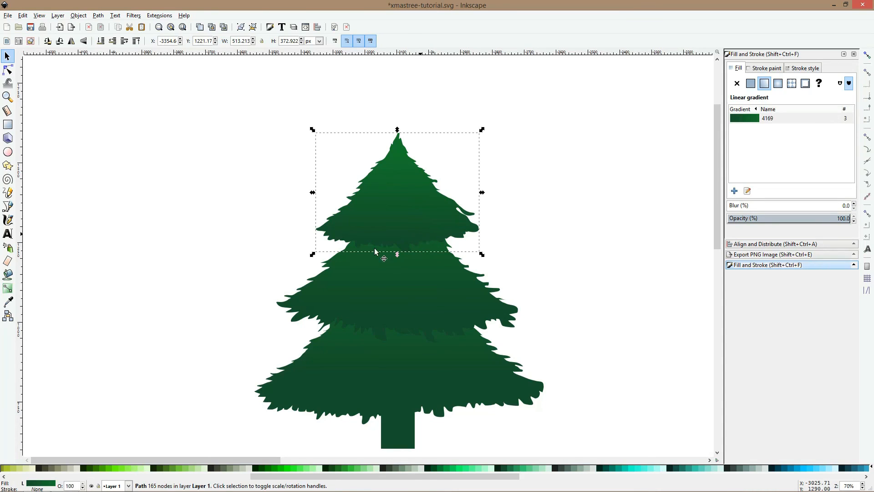
left_click(52, 272)
left_click(7, 289)
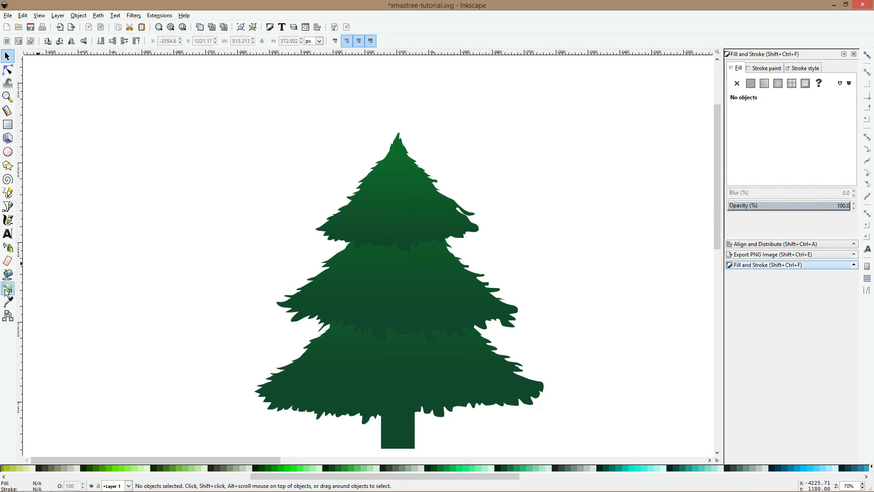
left_click(428, 218)
key("Escape")
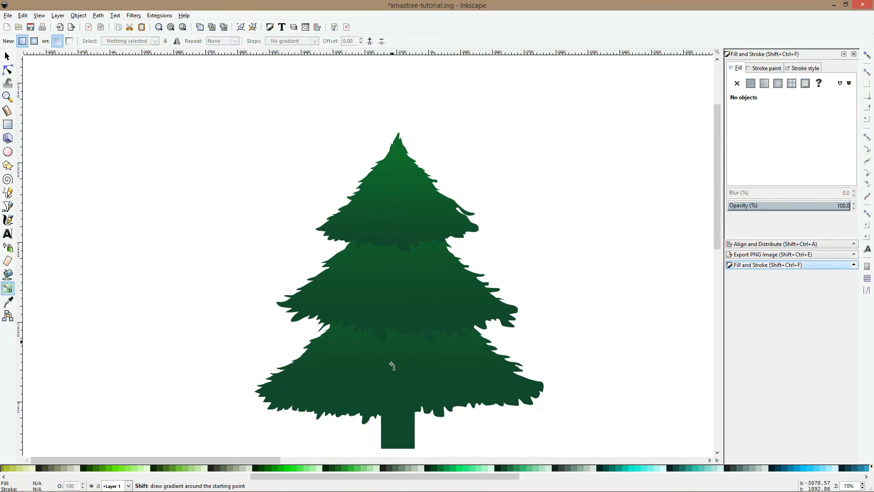
Select all three tiers together and reverse the direction of their gradients, making the tops dark and the lower edges lighter green
key("s")
left_click(350, 368)
left_click(384, 282, "shift")
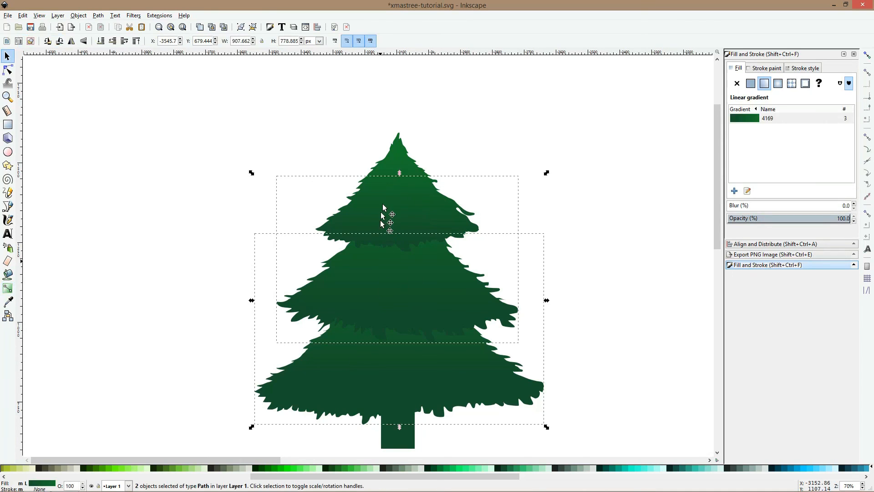
left_click(389, 215, "shift")
left_click(7, 290)
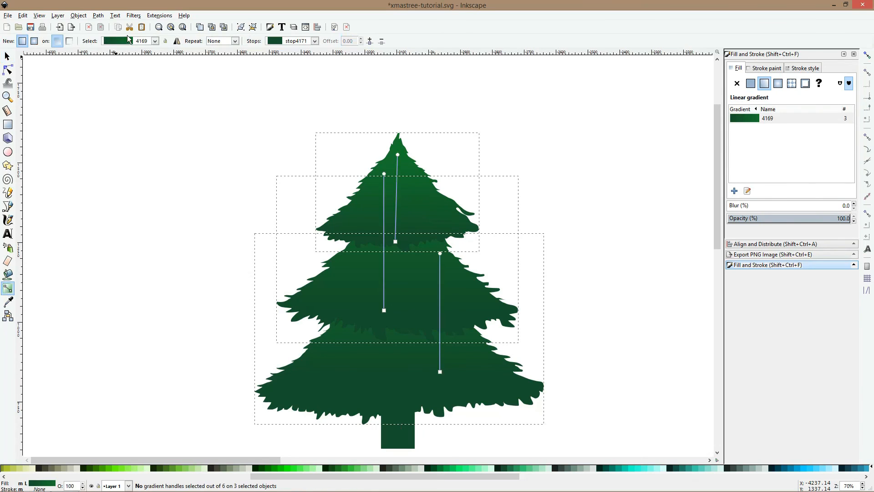
left_click(177, 41)
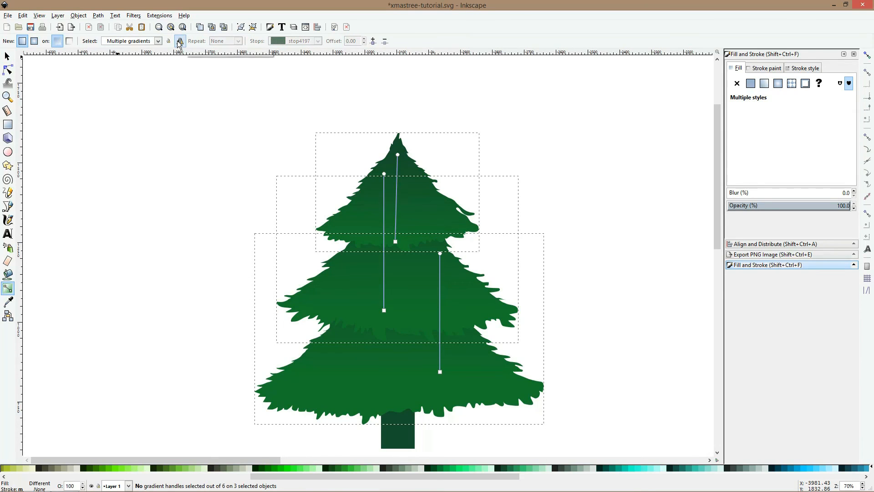
Shorten the top and middle tiers' gradients by moving each dark end straight down toward its lower branches
left_click(9, 70)
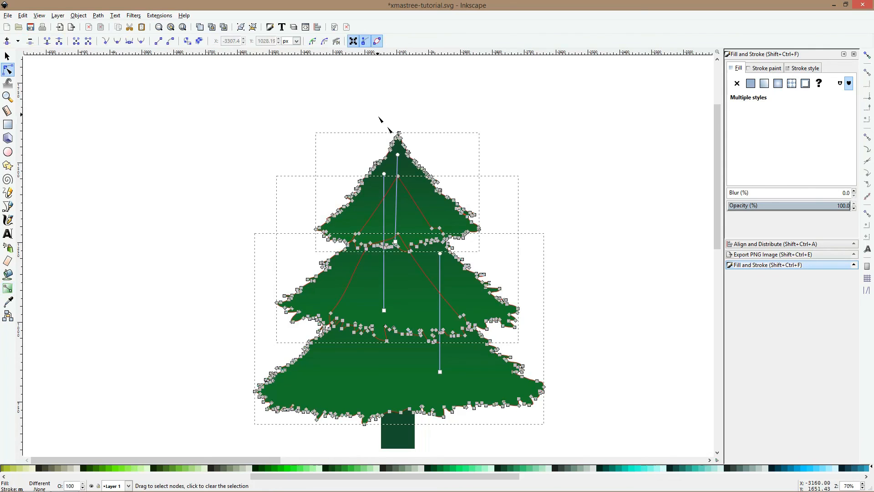
left_click(498, 169)
left_click(419, 176)
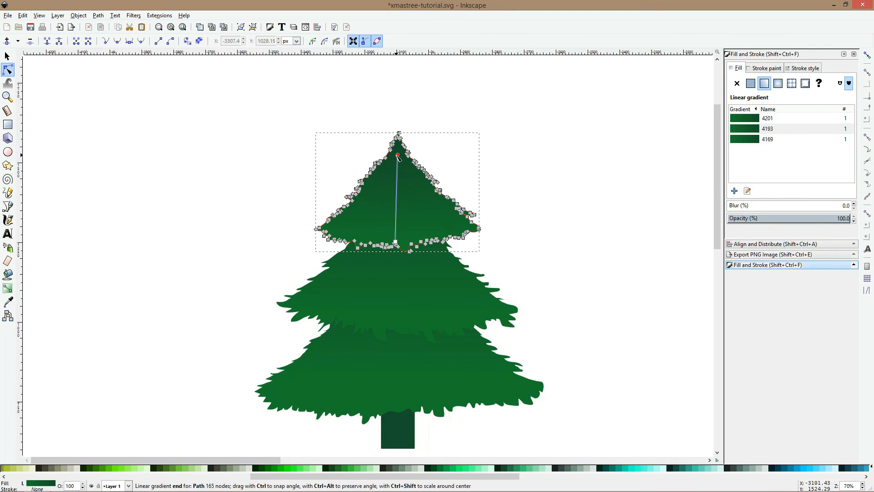
left_click_drag(398, 158, 394, 187)
left_click(390, 293)
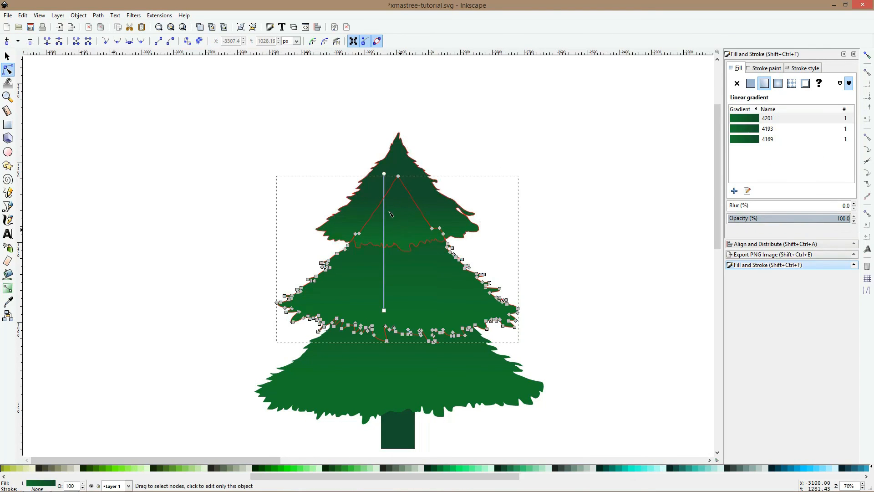
left_click_drag(384, 177, 388, 225)
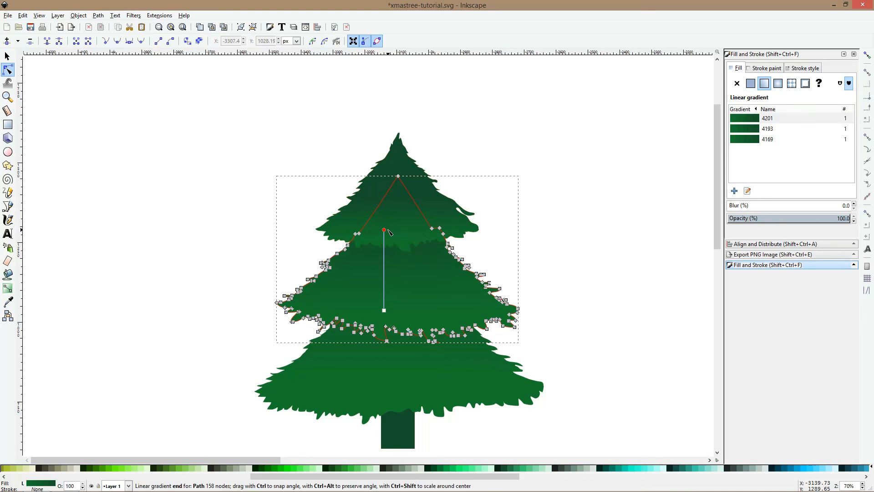
Shift the bottom tier's gradient down, placing its dark end just below the middle tier's branches and its green start near the lower edge
left_click(389, 403)
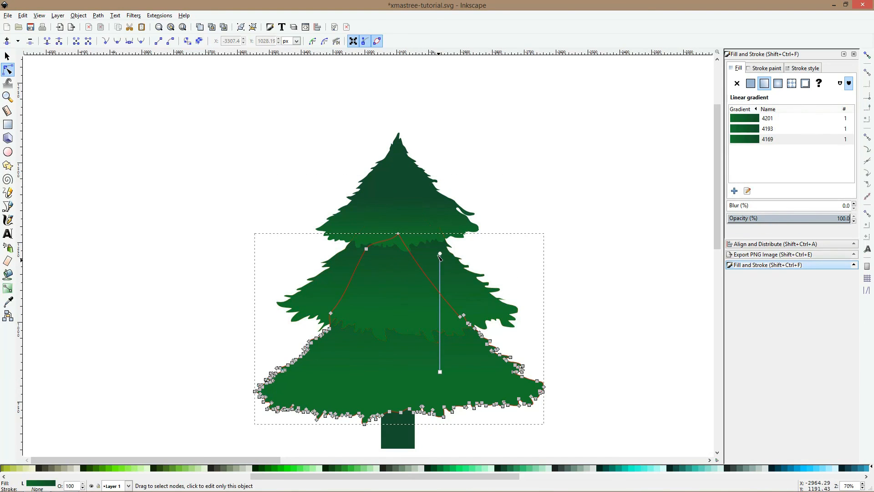
mouse_move(440, 256)
left_mouse_down()
mouse_move(422, 344)
mouse_move(435, 317)
left_mouse_up()
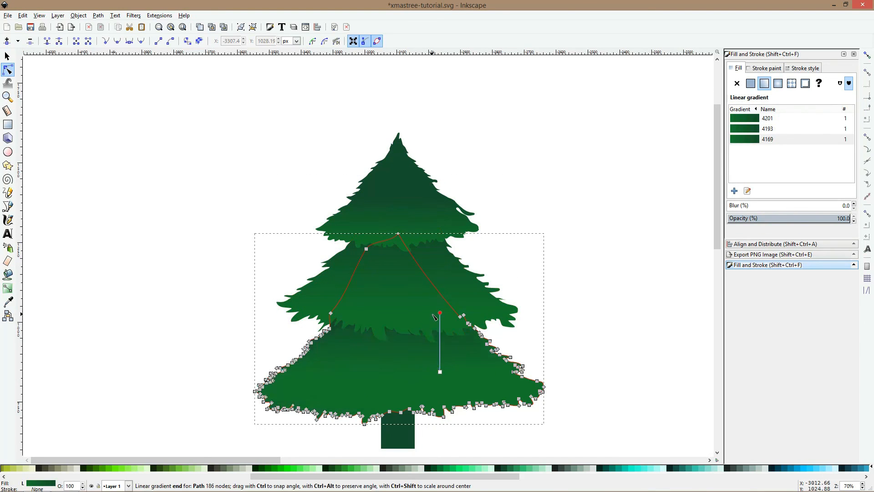
left_click_drag(440, 374, 437, 402)
Shift the middle tier's gradient down, with the green start at its lower edge and the dark end just below the top tier
left_click(419, 315)
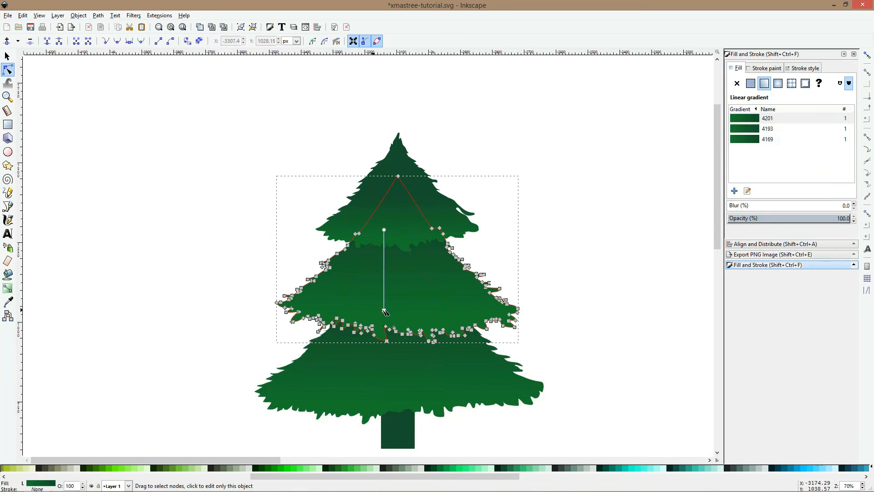
left_click_drag(384, 230, 384, 265)
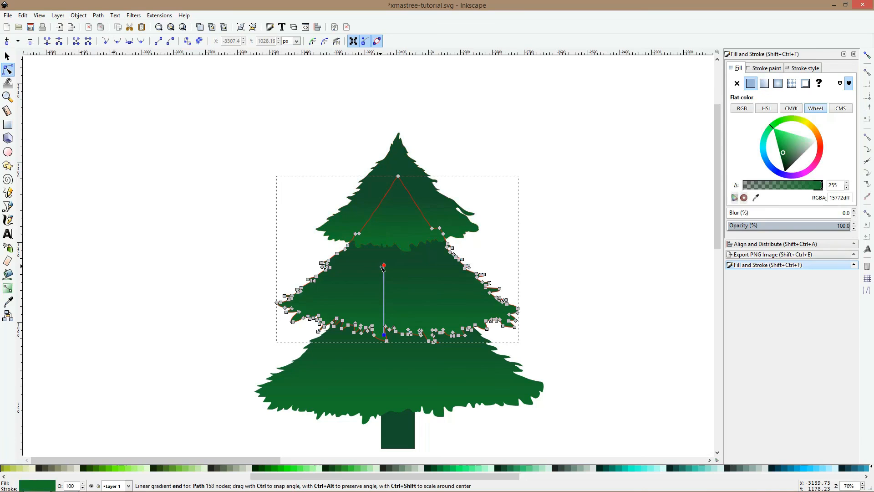
Lengthen the top tier's gradient, moving its green start just below the lower edge and its dark end up toward the tip, and deselect it
left_click(396, 233)
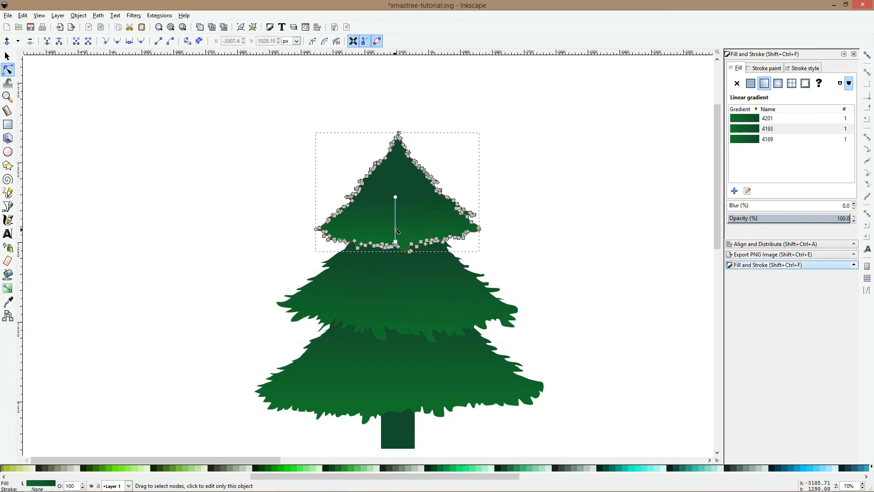
left_click(396, 260)
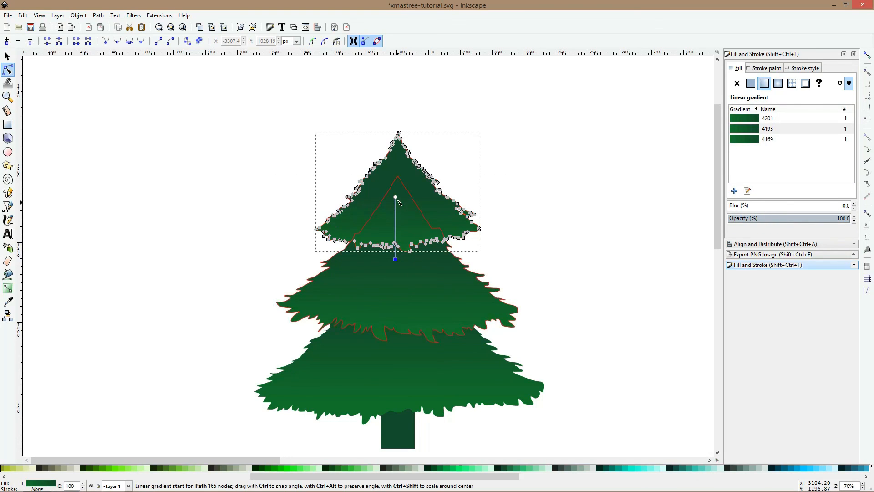
left_click(395, 172)
key("space")
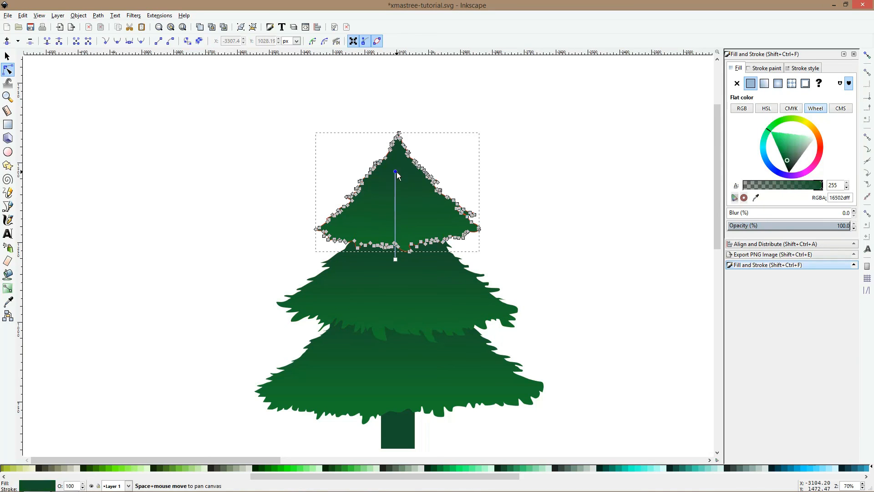
left_click(268, 236)
scroll(351, 246, "down", 2)
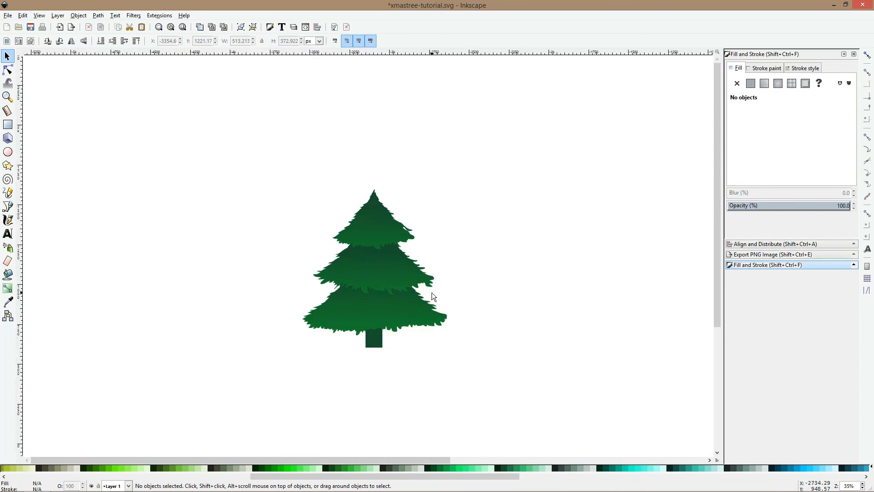
scroll(390, 283, "up", 2)
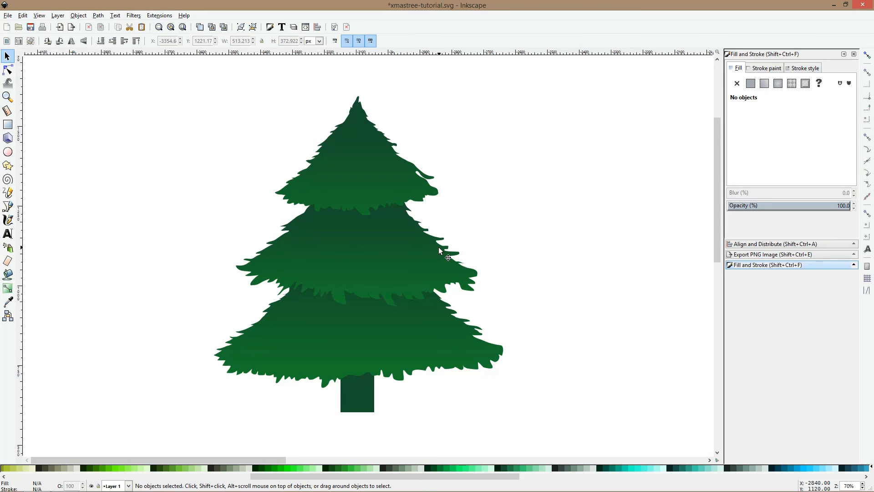
Draw a circle about 54 px in diameter in the empty area beside the tree's upper part
left_click(363, 389)
scroll(512, 241, "down", 1)
left_click_drag(512, 240, 94, 209)
left_click(8, 152)
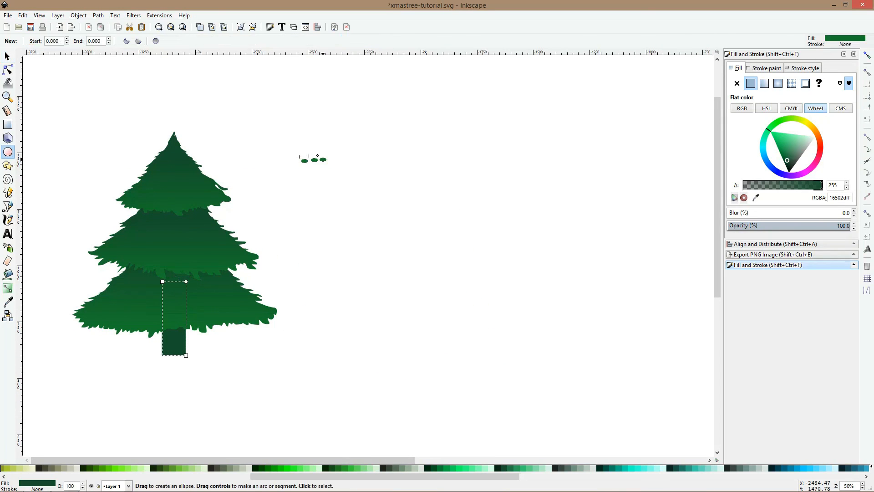
scroll(312, 156, "up", 4)
scroll(323, 200, "up", 1)
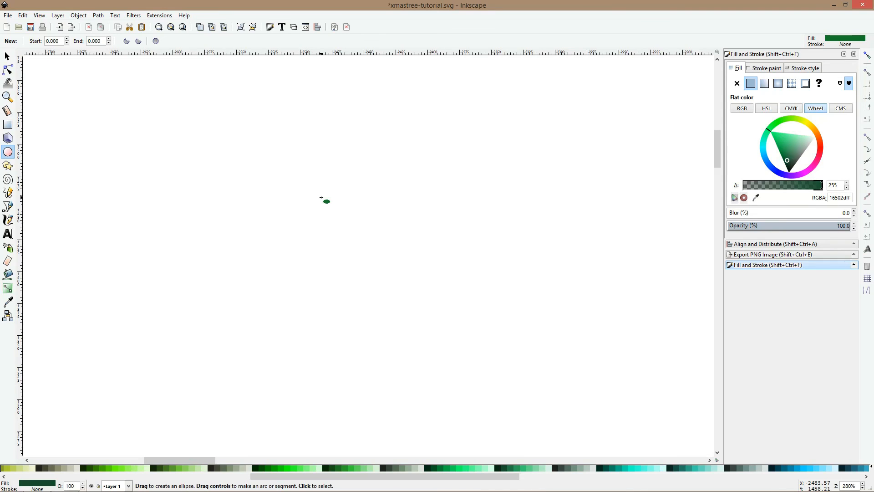
left_click_drag(193, 167, 264, 237)
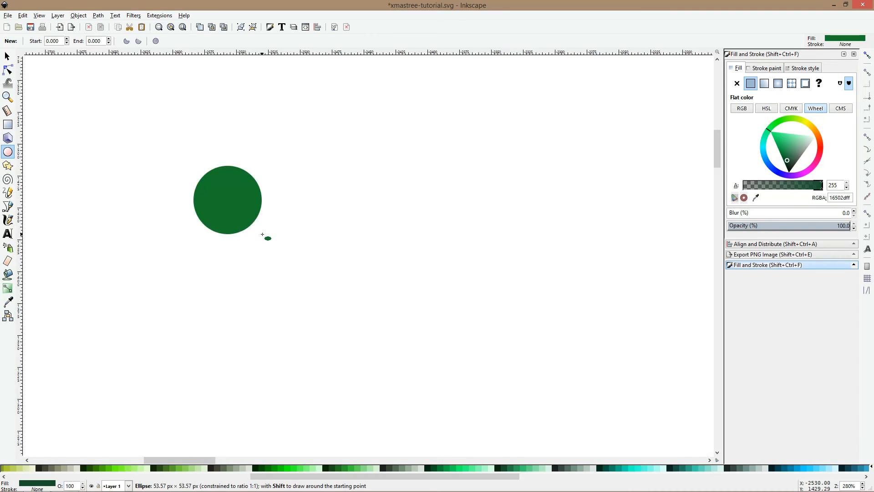
Fill the circle with flat bright red, e30f22ff
key("s")
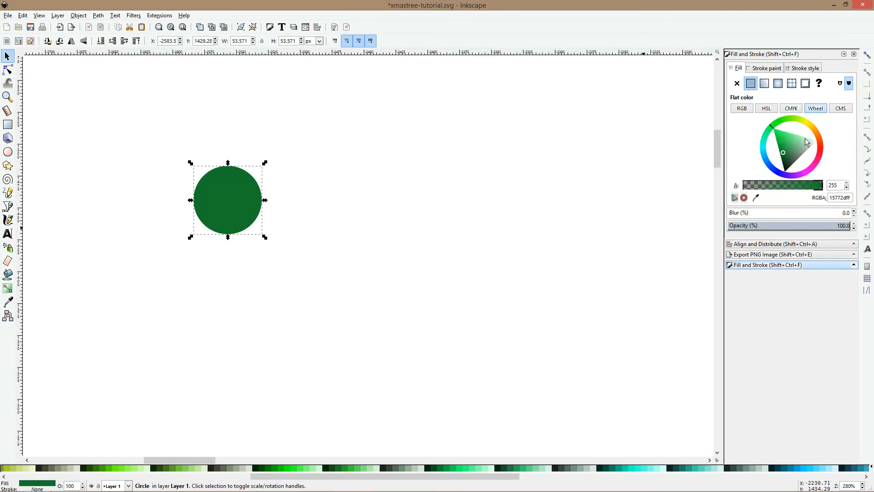
left_click(822, 150)
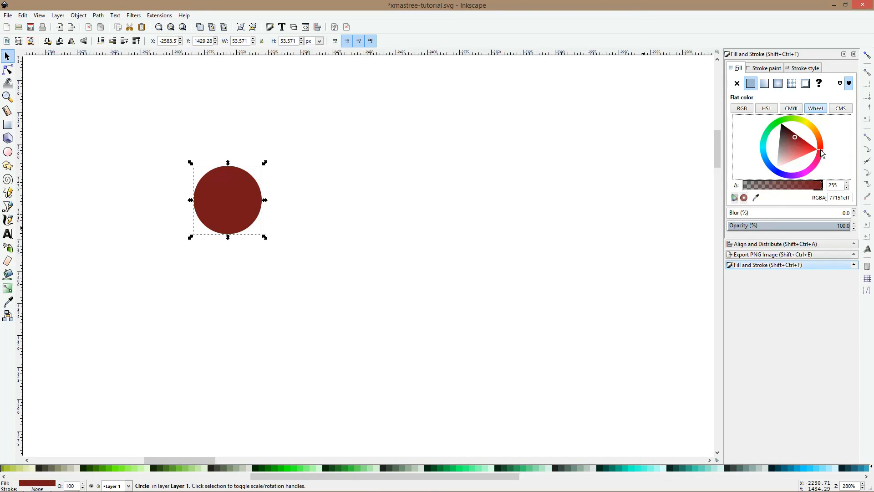
left_click(813, 150)
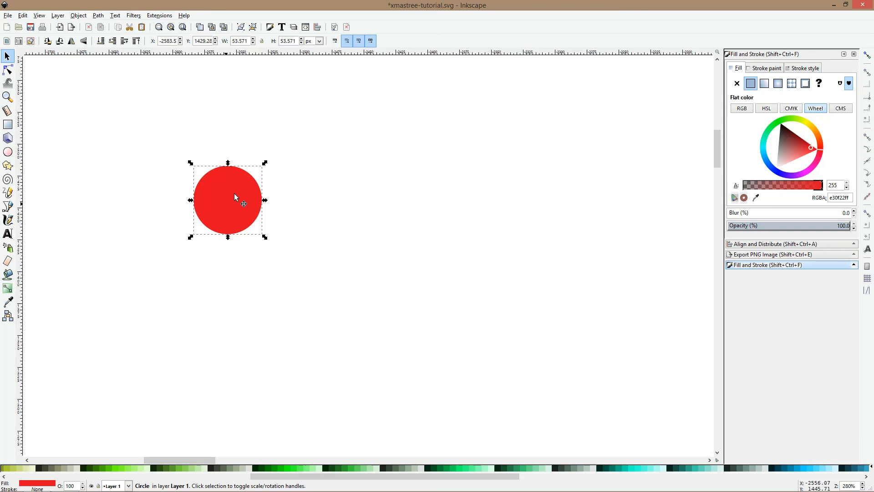
Give the red circle a radial gradient and set its outer stop to opaque dark red, 7d0713ff
left_click(7, 287)
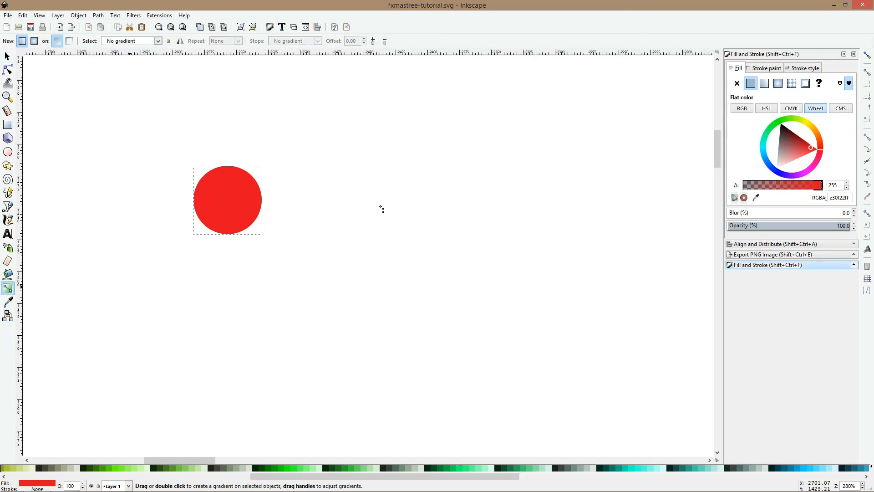
left_click(780, 84)
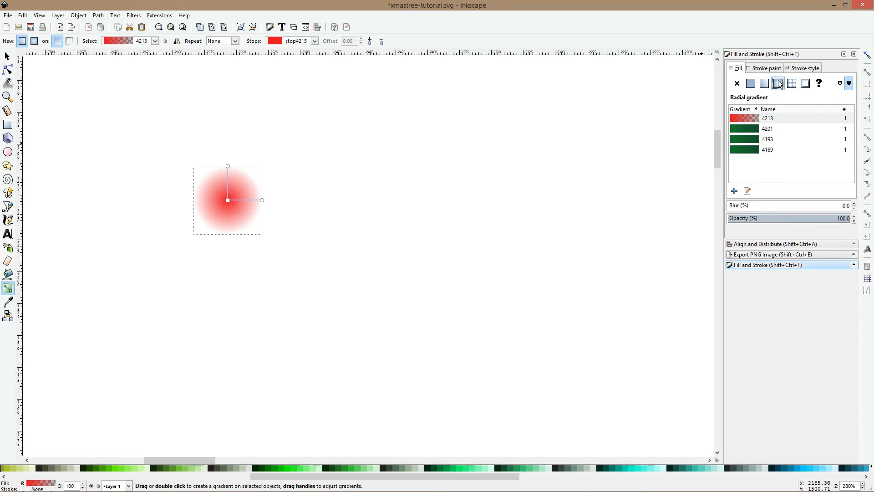
left_click(263, 200)
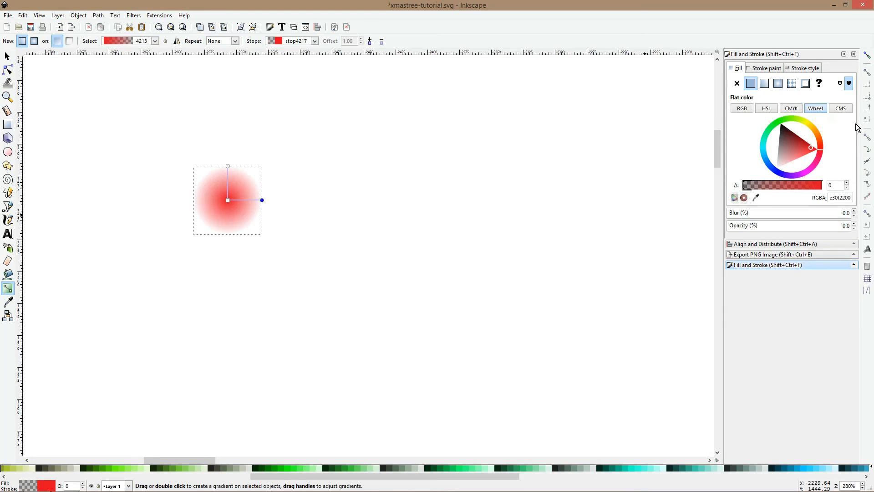
left_click(803, 137)
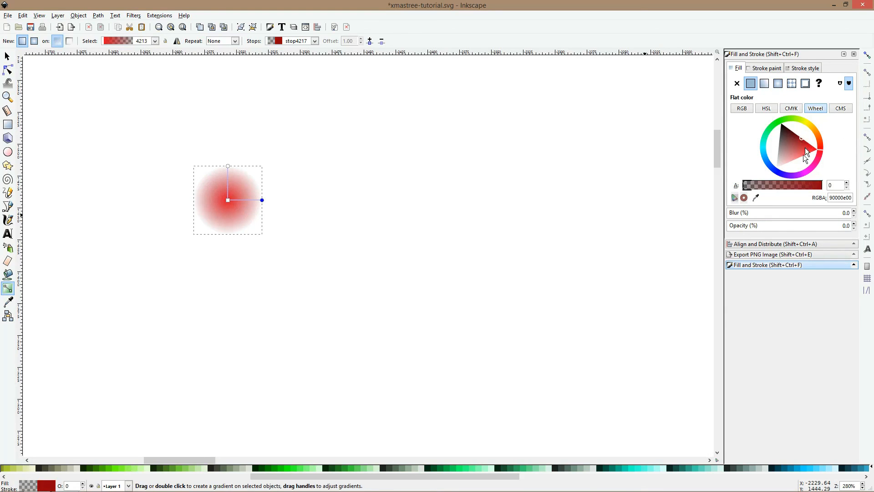
left_click_drag(802, 185, 822, 185)
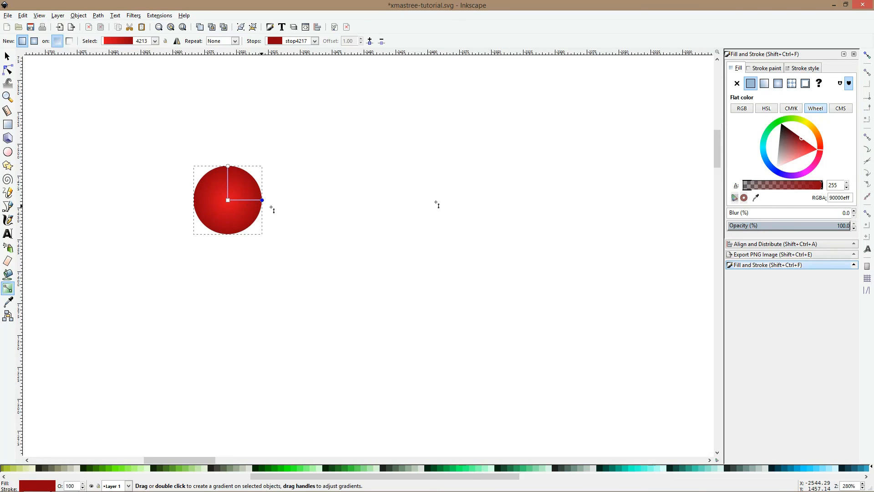
left_click(797, 137)
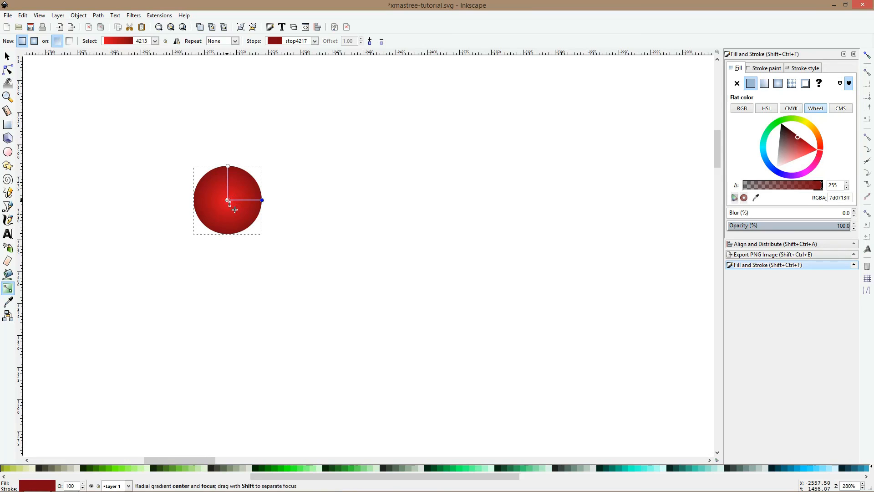
Shift the ball's radial gradient centre up and to the left of the circle's middle, and deselect the ball
left_click_drag(231, 199, 219, 189)
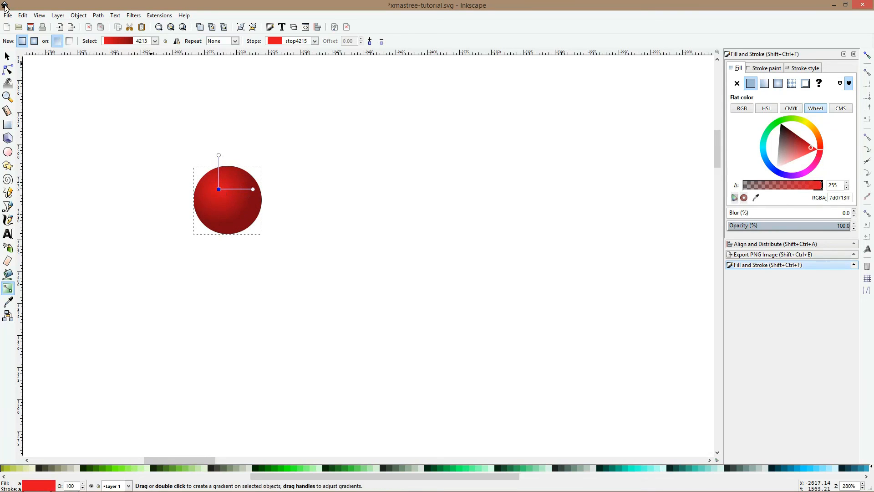
left_click(7, 56)
left_click(353, 225)
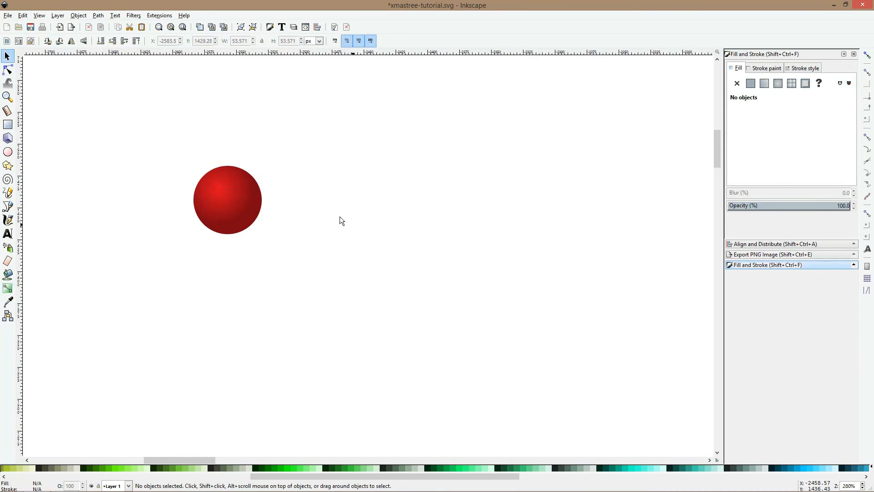
Duplicate the ball, fill the copy with white and shrink it concentrically to about 34 px in diameter
left_click(242, 207)
key("ctrl+d")
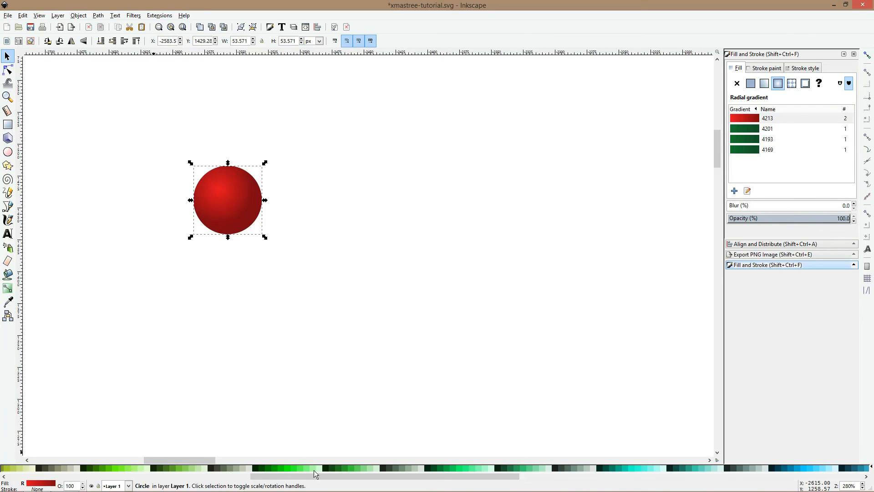
left_click_drag(315, 476, 7, 469)
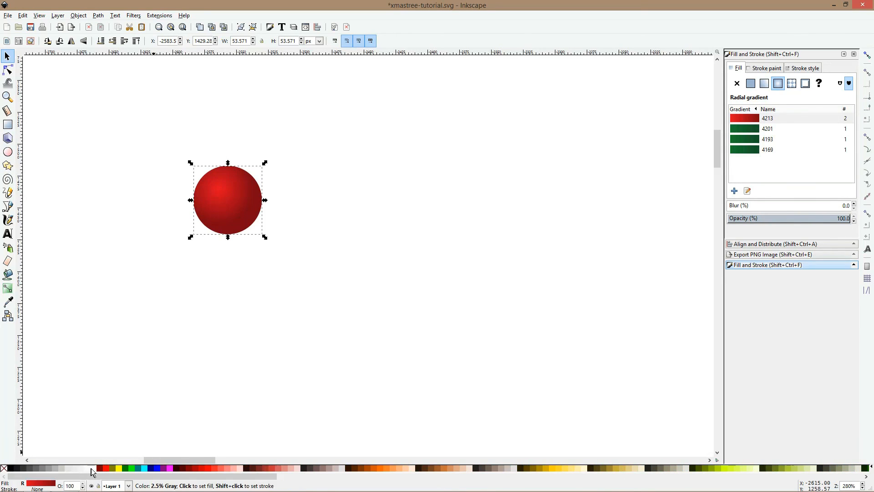
left_click(93, 469)
left_click_drag(264, 236, 261, 225)
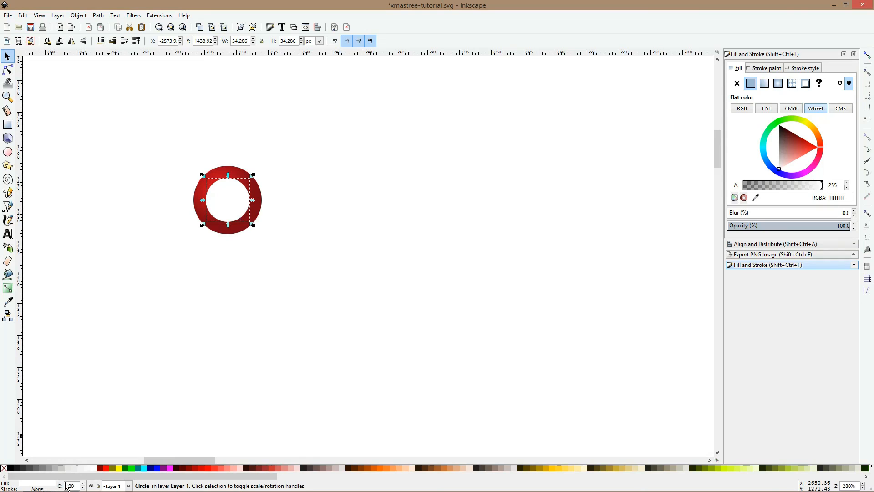
Apply a near-vertical linear gradient to the white circle, from white above the ball to transparent near the circle's lower edge
left_click(8, 288)
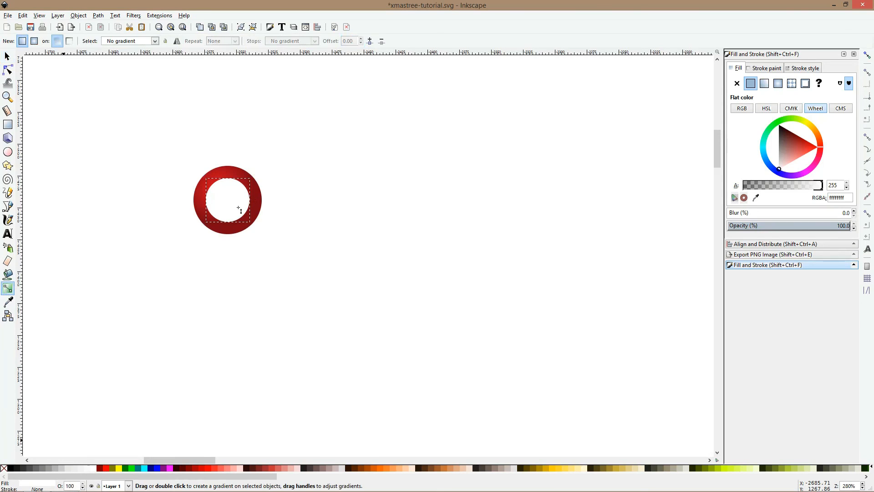
left_click_drag(234, 192, 237, 135)
left_click_drag(233, 209, 234, 229)
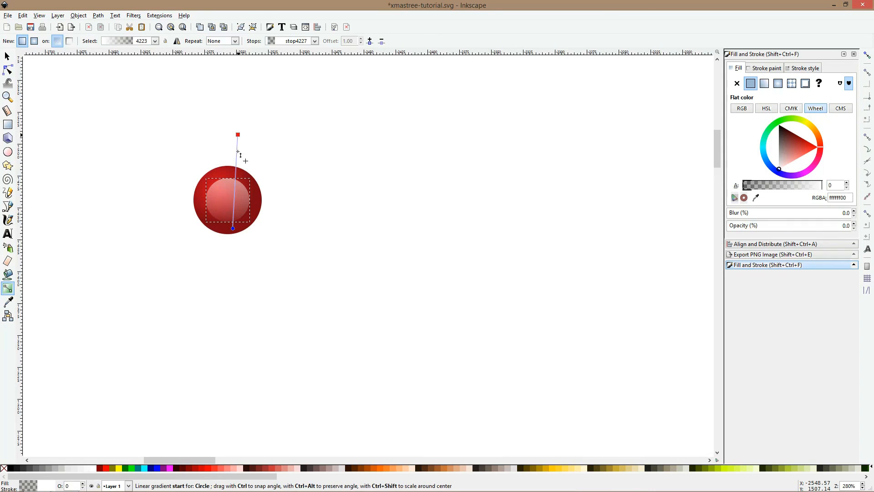
left_click_drag(237, 135, 238, 152)
left_click_drag(233, 229, 234, 221)
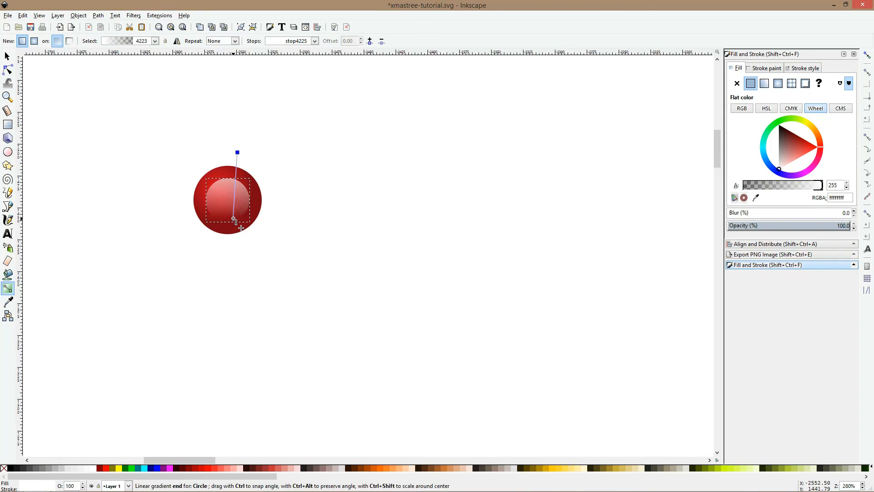
left_click_drag(237, 152, 238, 121)
key("s")
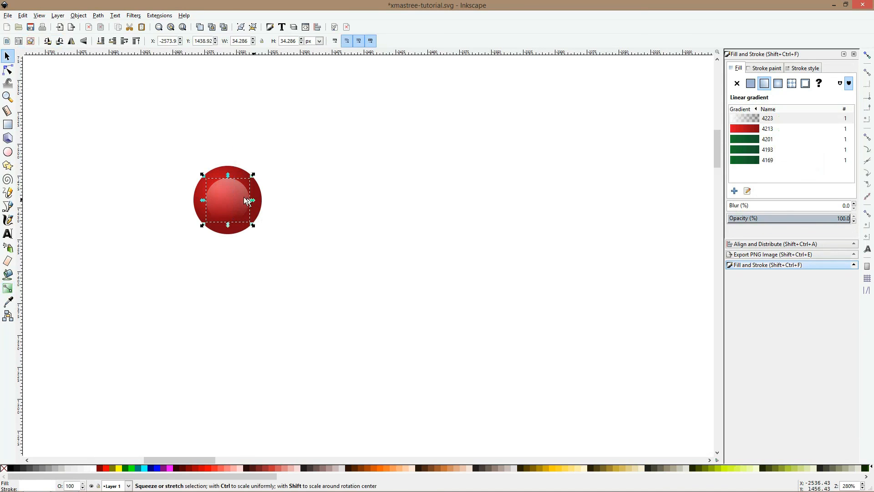
Shrink the highlight to about 24 px in the ball's upper left and add a smaller copy at its lower left
left_click_drag(253, 224, 223, 207)
key("ctrl+d")
left_click(227, 181)
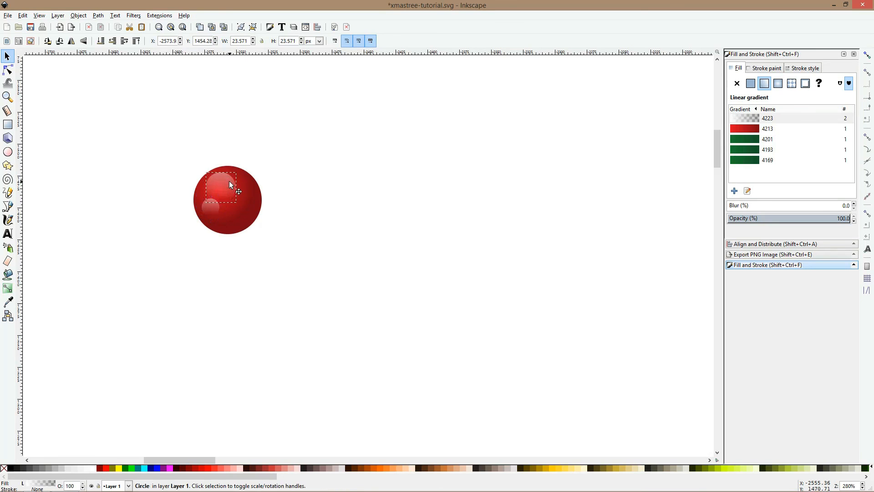
left_click(303, 179)
Draw a rectangle about 6.6 by 4.1 px on the ball's upper edge and centre it horizontally on the ball
scroll(228, 161, "up", 2)
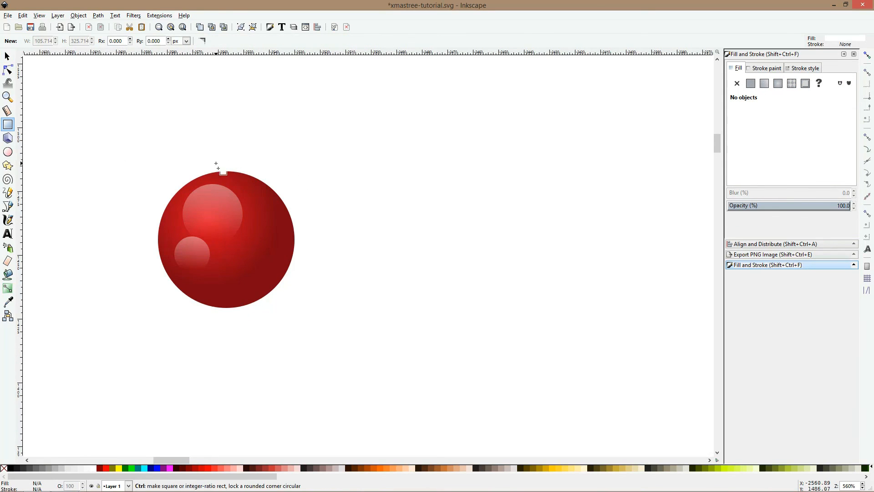
left_click_drag(216, 173, 232, 173)
key("s")
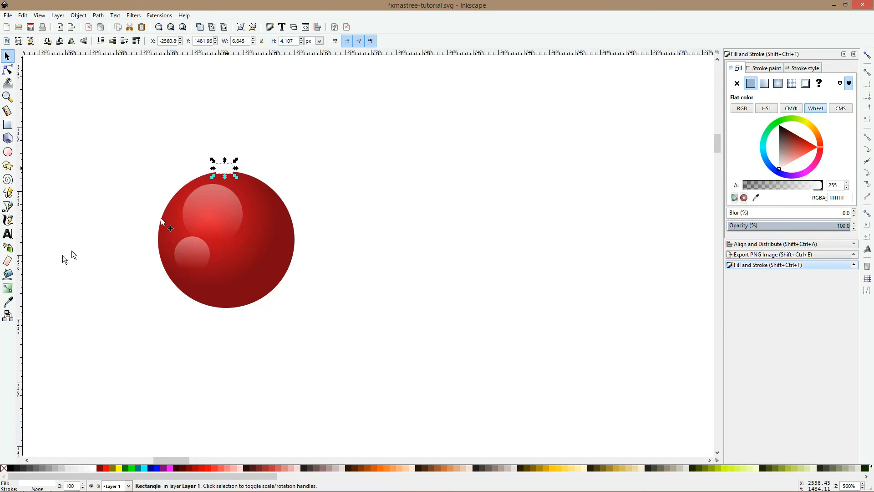
left_click(258, 209, "shift")
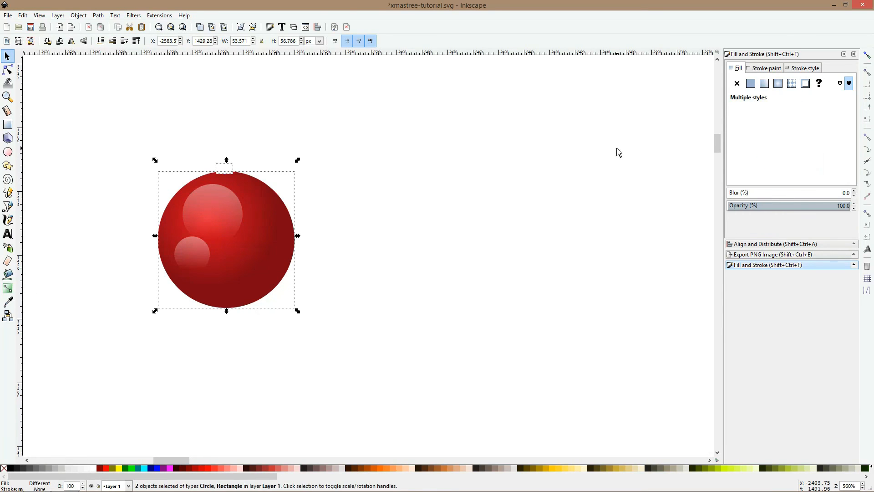
key("shift+ctrl+a")
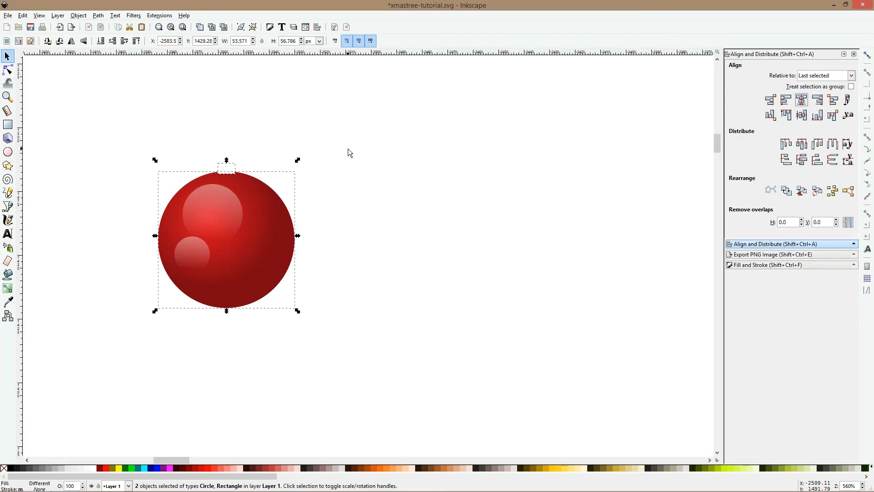
key("Escape")
Fill the small cap rectangle with dark red picked from the ball's edge beside it
left_click(225, 170)
left_click(8, 302)
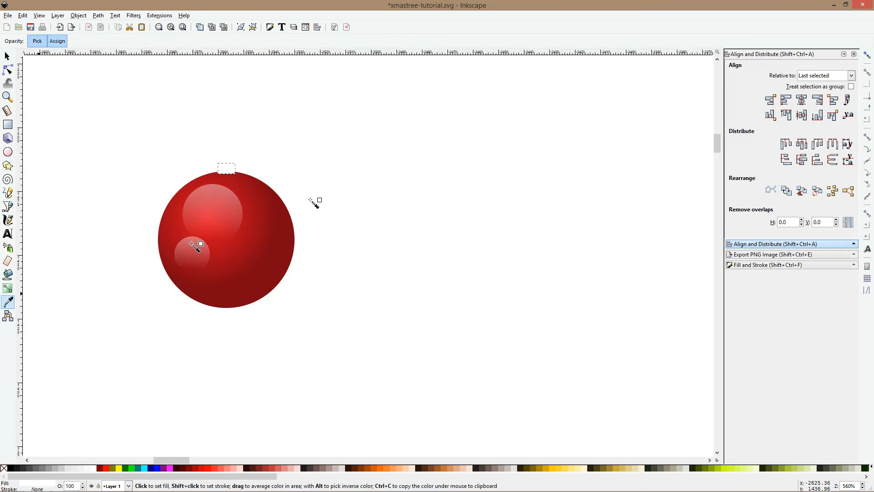
left_click(245, 177)
key("s")
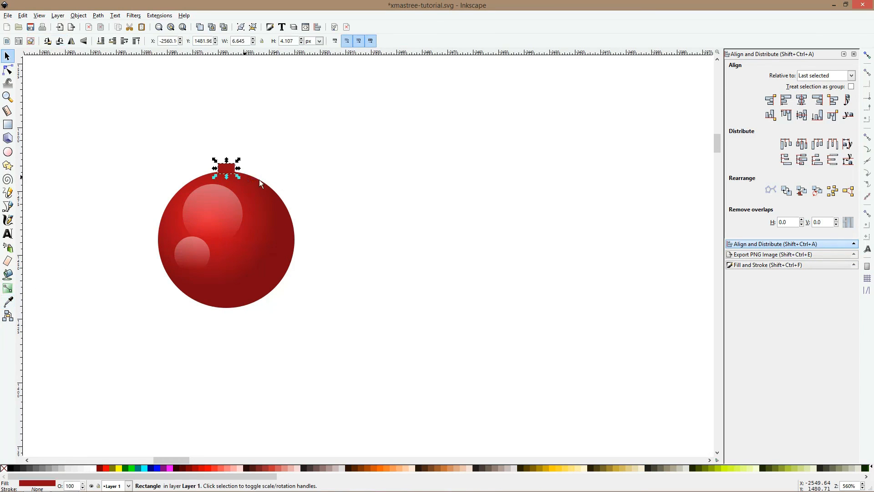
Group the cap, the ball and both highlights into one ornament
scroll(307, 161, "down", 2)
left_click_drag(340, 122, 173, 278)
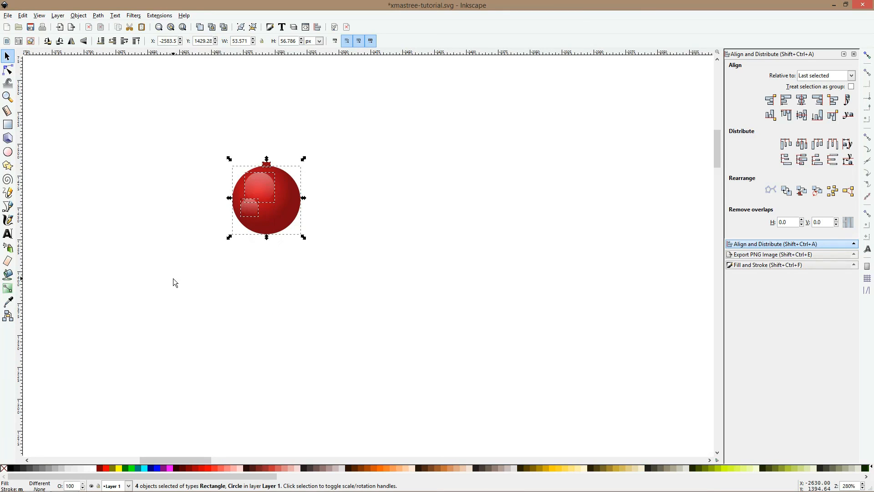
key("ctrl+g")
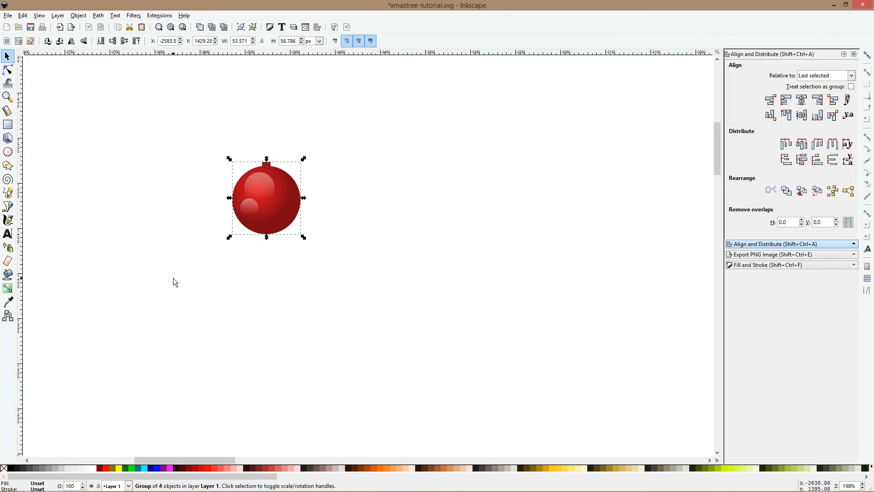
Shorten the tree trunk from its lower end to about 253 px high and deselect it
scroll(174, 282, "down", 6)
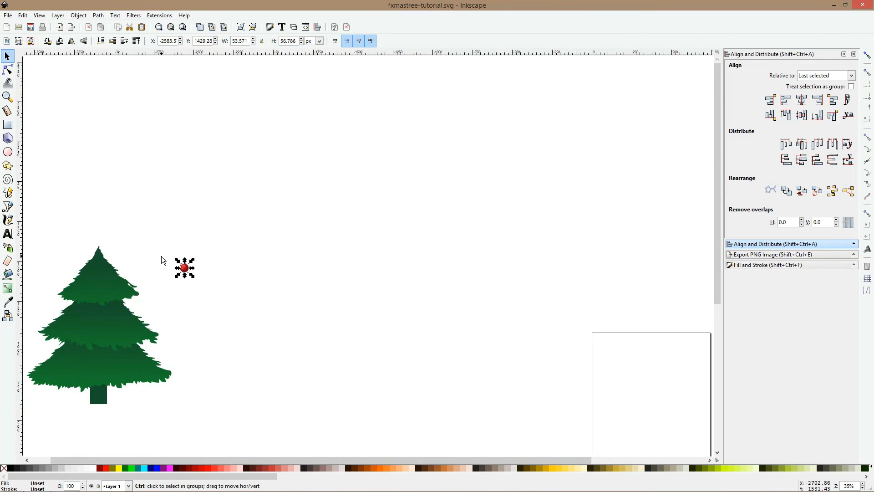
scroll(161, 255, "down", 1)
left_click_drag(152, 370, 171, 383)
left_click(119, 358)
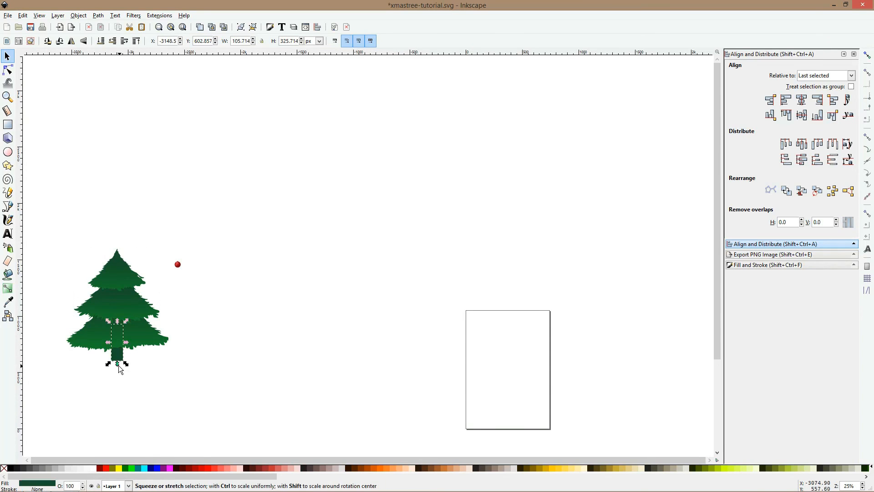
left_click(215, 305)
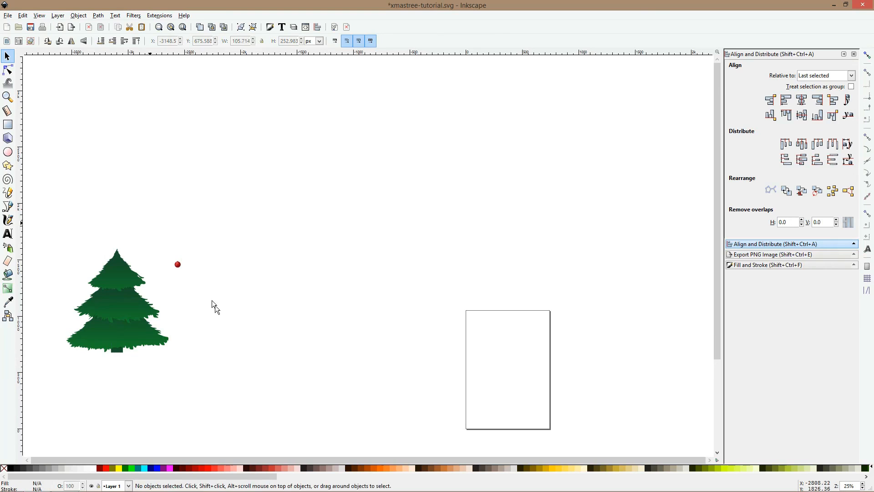
Place full-size copies of the ornament on the left and right parts of the tree's top tier
left_click_drag(149, 223, 335, 247)
scroll(175, 284, "up", 2)
scroll(175, 284, "up", 1)
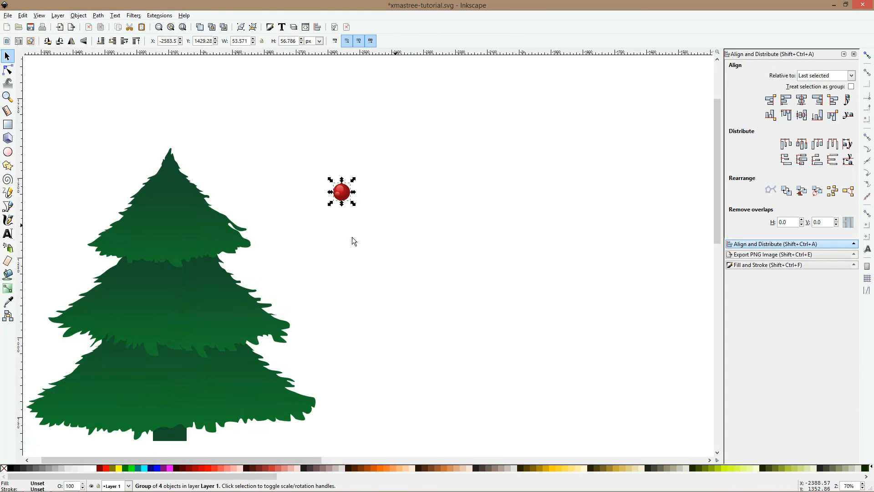
left_click_drag(344, 190, 134, 240)
left_click_drag(398, 159, 211, 229)
Place more full-size ornament copies on the middle tier's left part and the bottom tier's right part, keeping a spare beside the tree
left_click(377, 256)
left_click(397, 148)
key("ctrl+d")
key("ctrl+d")
key("space")
mouse_move(210, 229)
left_mouse_down()
mouse_move(196, 203)
mouse_move(173, 204)
mouse_move(126, 309)
mouse_move(183, 286)
left_mouse_up()
key("space")
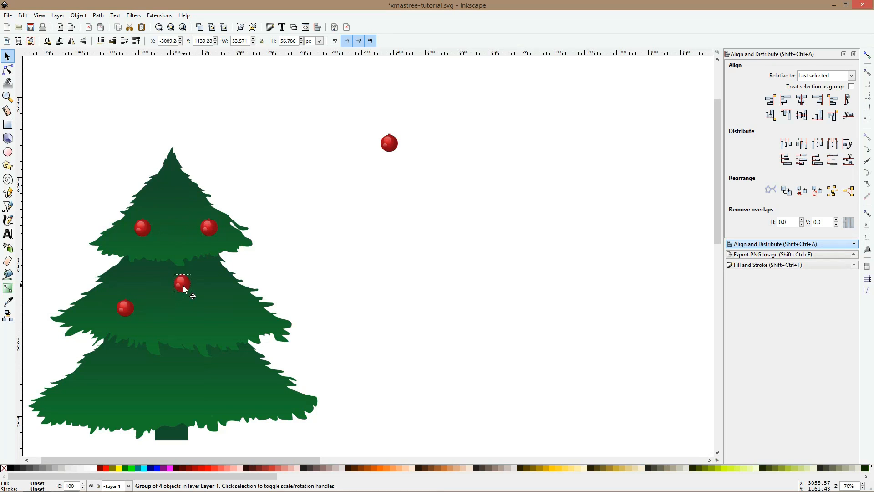
left_click_drag(217, 313, 214, 409)
Shrink the ornament on the right of the top tier to about 36 px wide
left_click(214, 234)
left_click_drag(220, 218, 216, 225)
left_click(209, 235)
key("d")
left_click(208, 231)
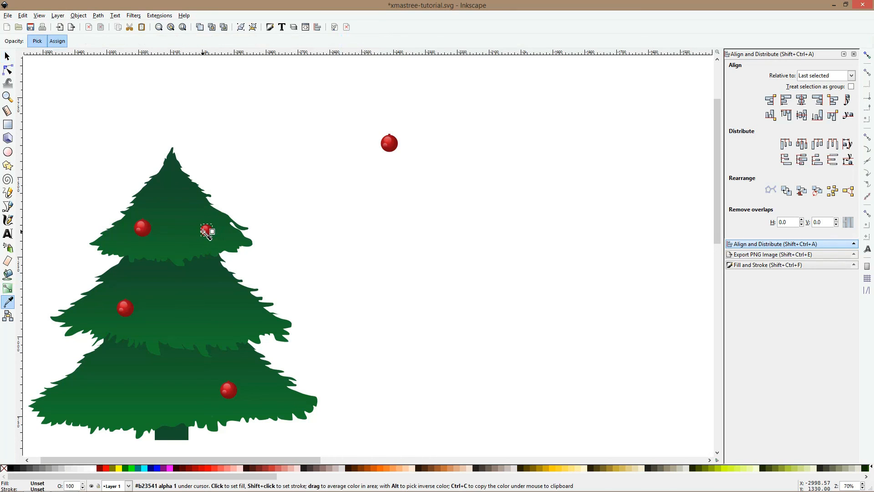
key("s")
key("ctrl+z")
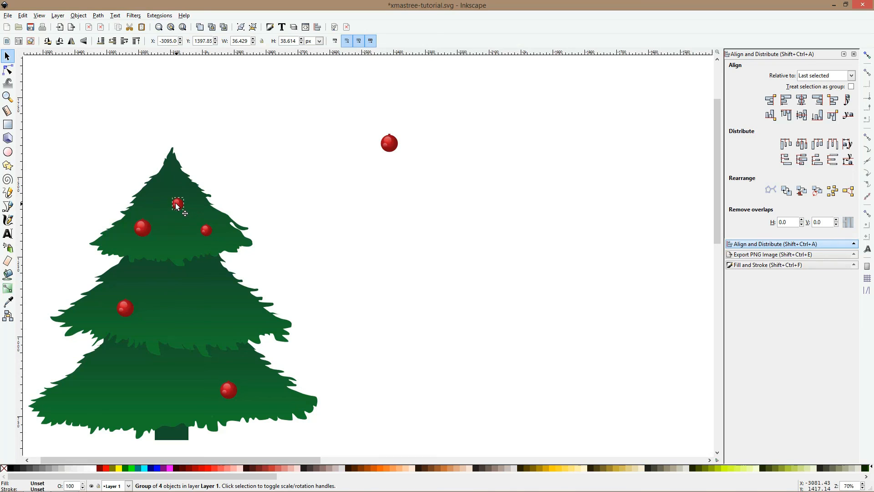
Place five copies of the small ornament: one near the treetop, two on the middle tier and two on the bottom tier
key("space")
mouse_move(177, 290)
left_mouse_down()
mouse_move(229, 329)
mouse_move(227, 320)
mouse_move(104, 378)
mouse_move(113, 406)
mouse_move(172, 396)
left_mouse_up()
key("space")
key("ctrl+d")
left_click(297, 278)
scroll(297, 277, "down", 2)
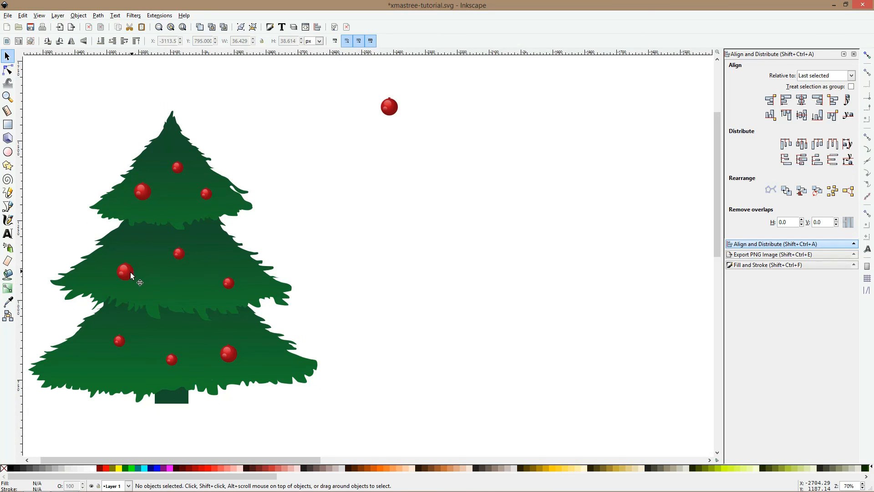
Rearrange the middle and bottom tier ornaments, with the large middle one centred, its small neighbour at left, and the bottom pair further right
left_click_drag(128, 272, 191, 254)
left_click_drag(234, 284, 224, 286)
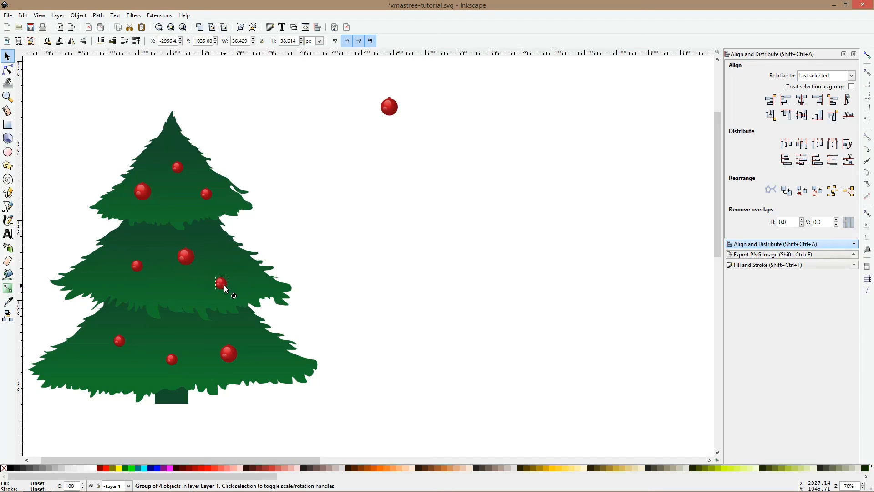
left_click_drag(176, 363, 203, 354)
Duplicate the spare red ornament beside the original and select the copy's ball inside its group
left_click(391, 106)
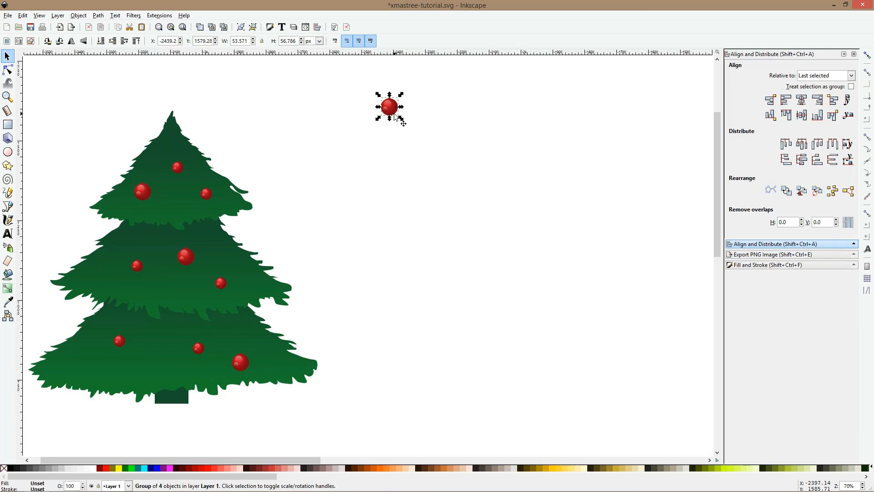
scroll(396, 100, "up", 2)
scroll(395, 100, "up", 3)
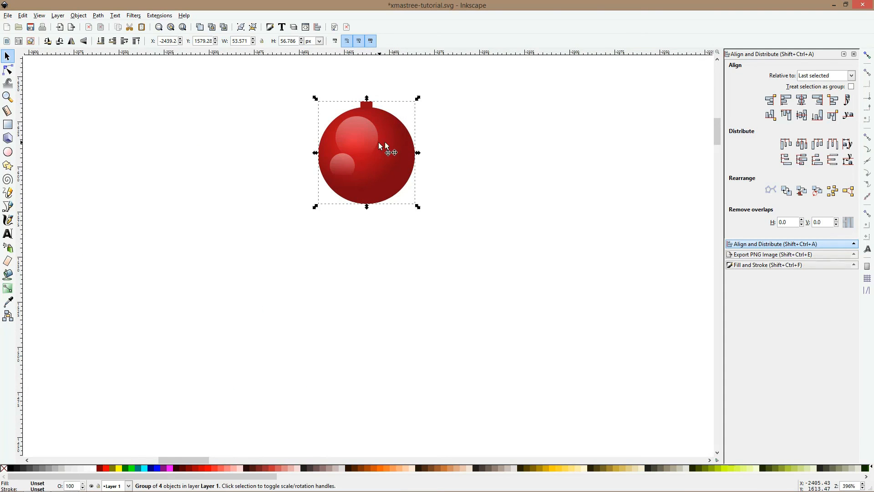
left_click_drag(385, 147, 542, 157)
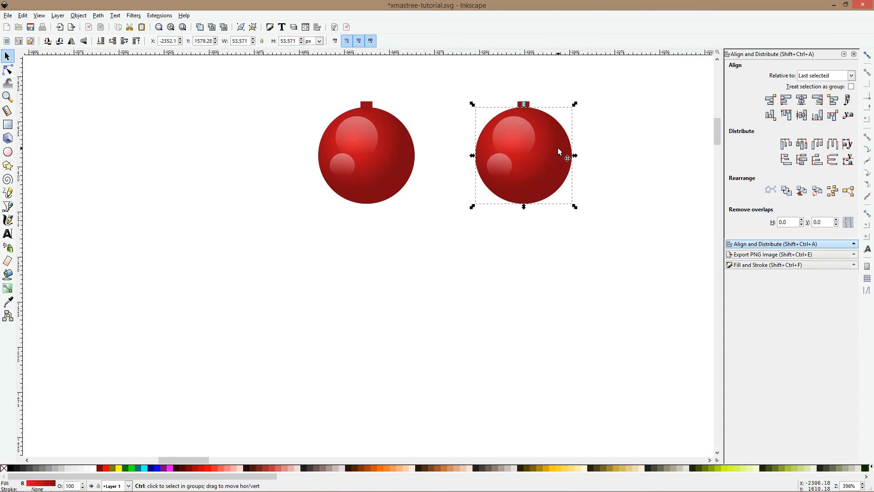
Try a flat golden fill on the copied ball, undo it, and set the gradient's centre stop to #D3BC5F
left_click(545, 468)
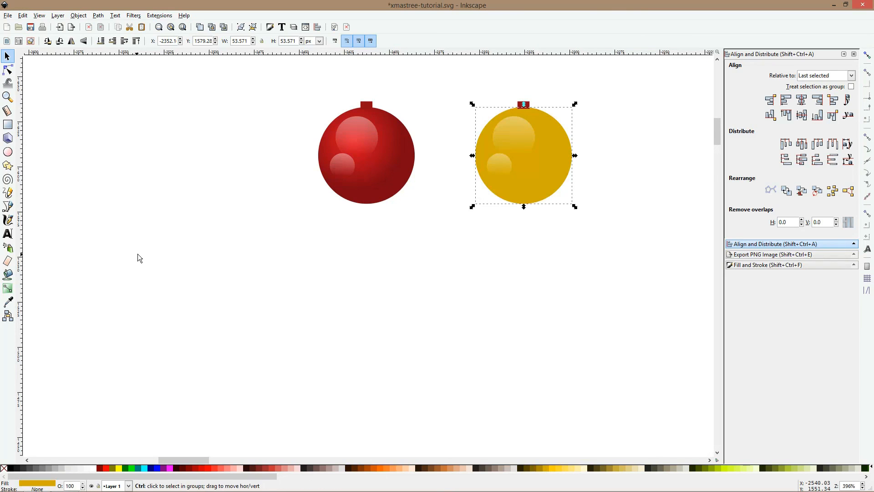
key("ctrl+z")
left_click(9, 302)
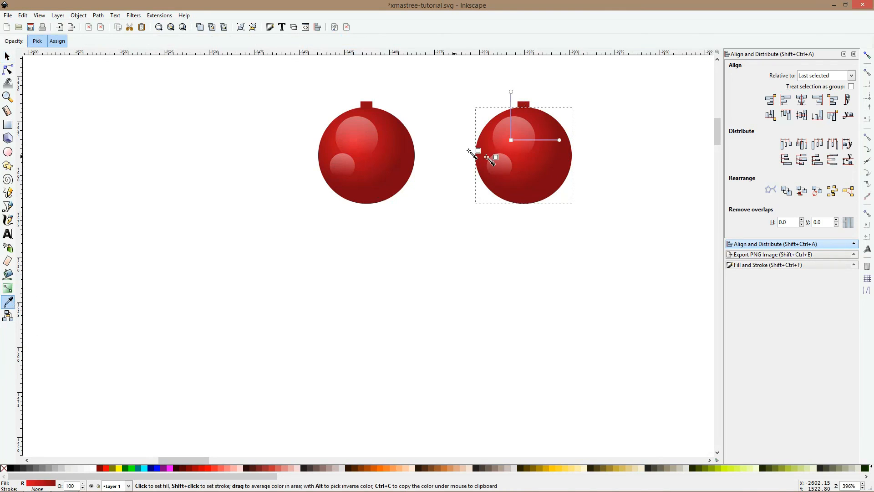
left_click(512, 140)
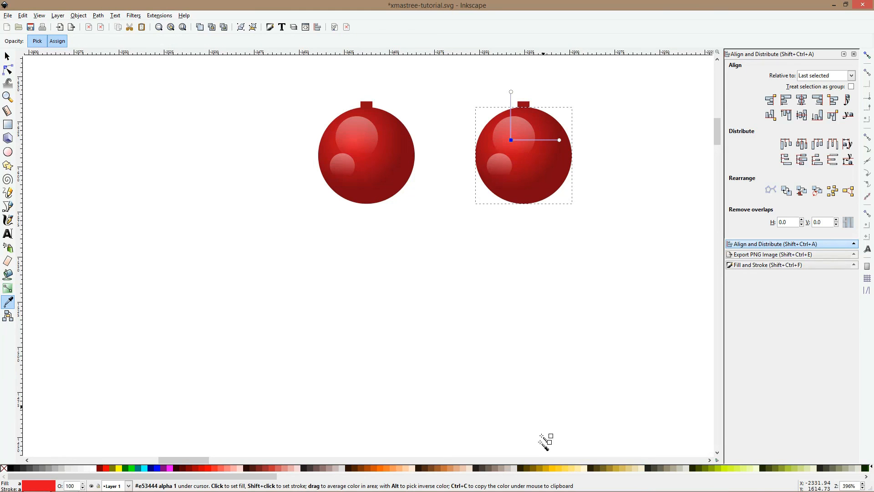
left_click(565, 469)
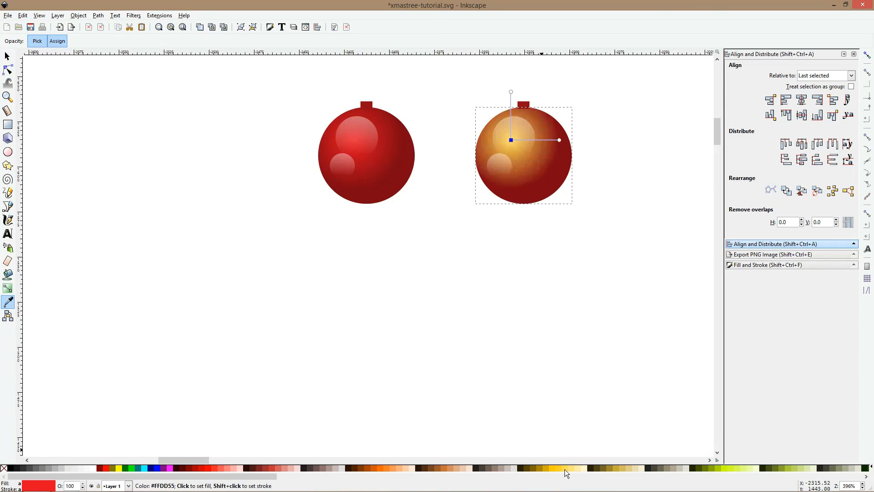
left_click(626, 468)
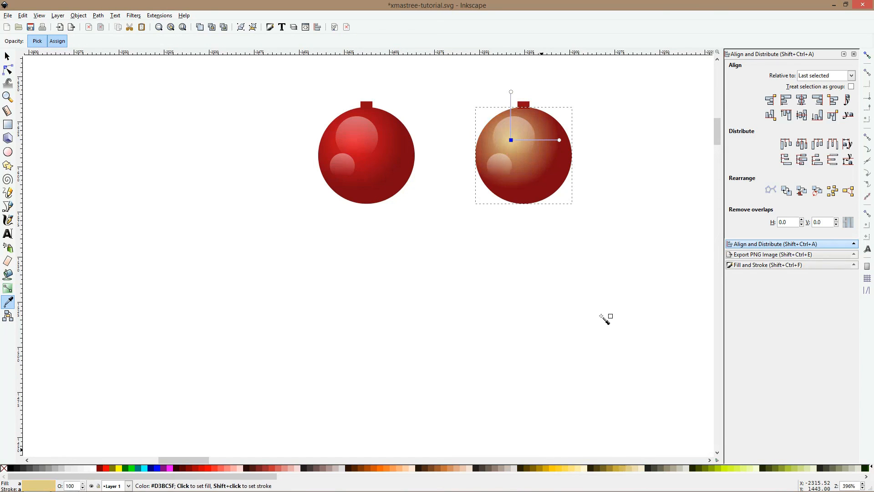
Try golden shades on the copied ball's outer gradient stop, ending with #D4AA00
left_click(560, 140)
left_click(615, 468)
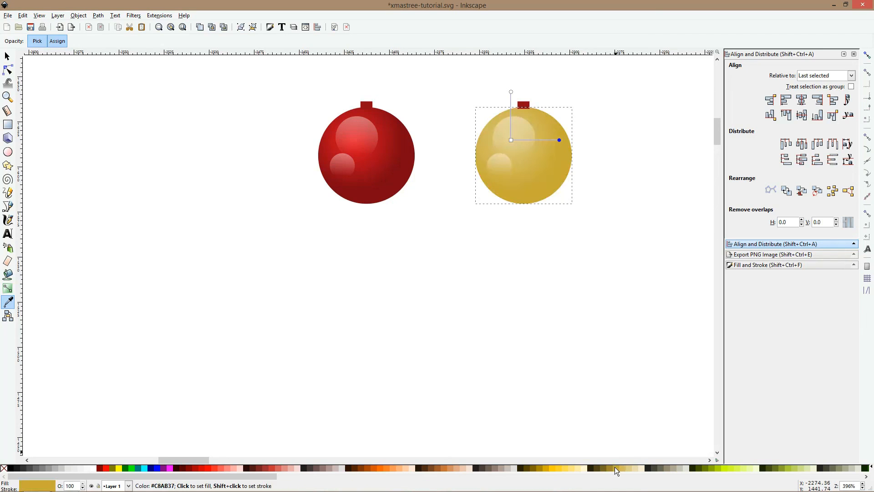
left_click(548, 467)
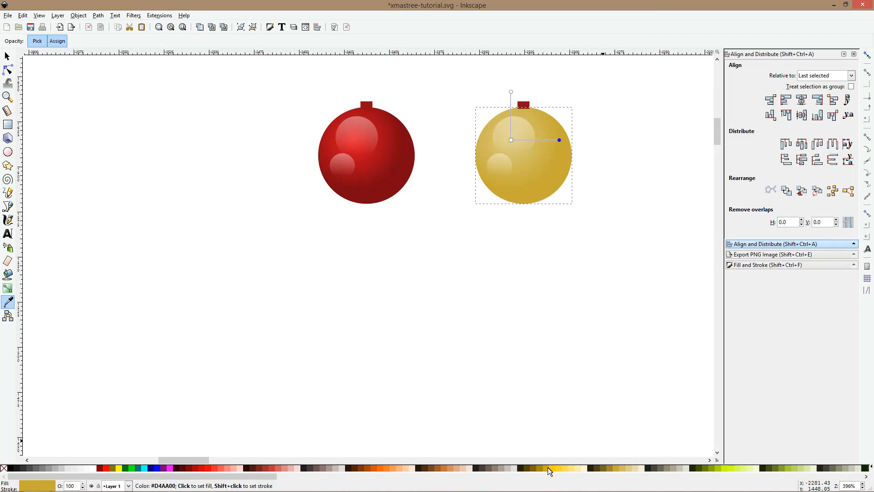
left_click(545, 475)
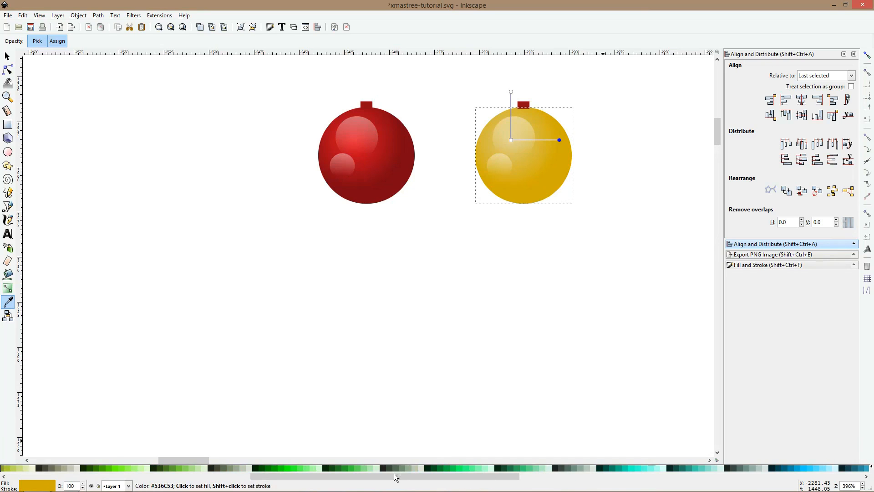
scroll(410, 476, "left", 5)
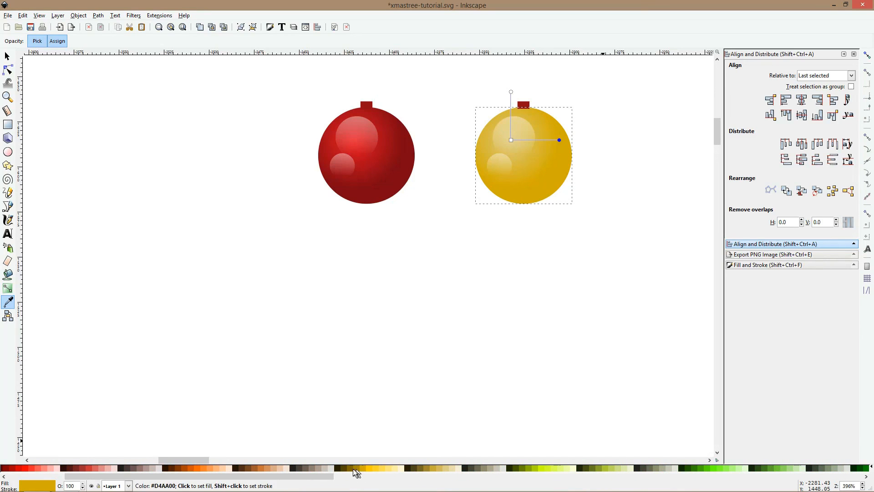
left_click(348, 469)
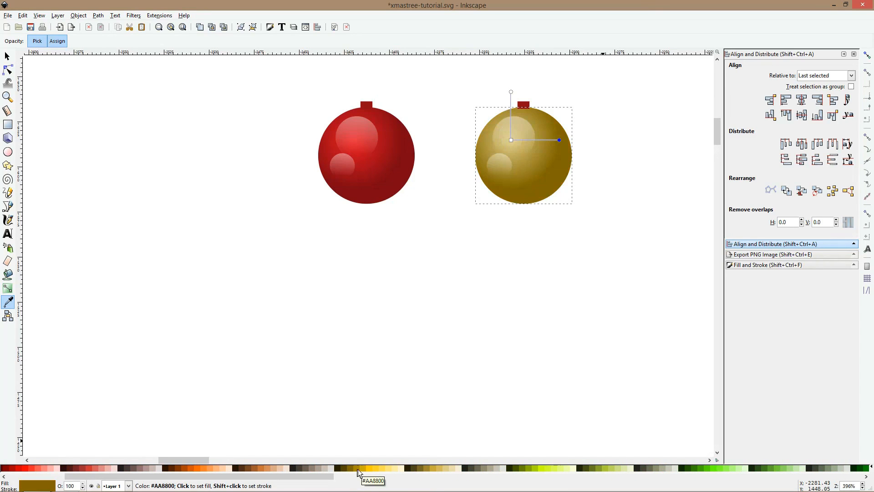
left_click(362, 468)
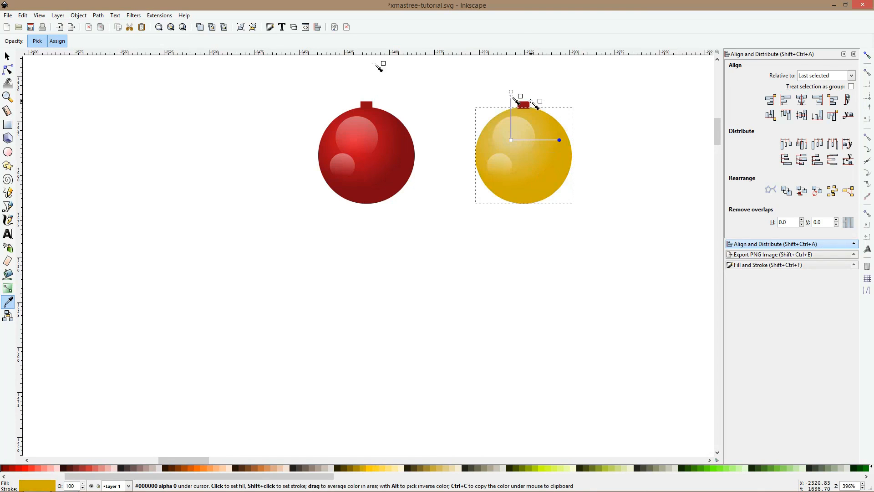
Set the centre stop of the copied ball's gradient to the pale gold #E9DDAF
left_click(7, 55)
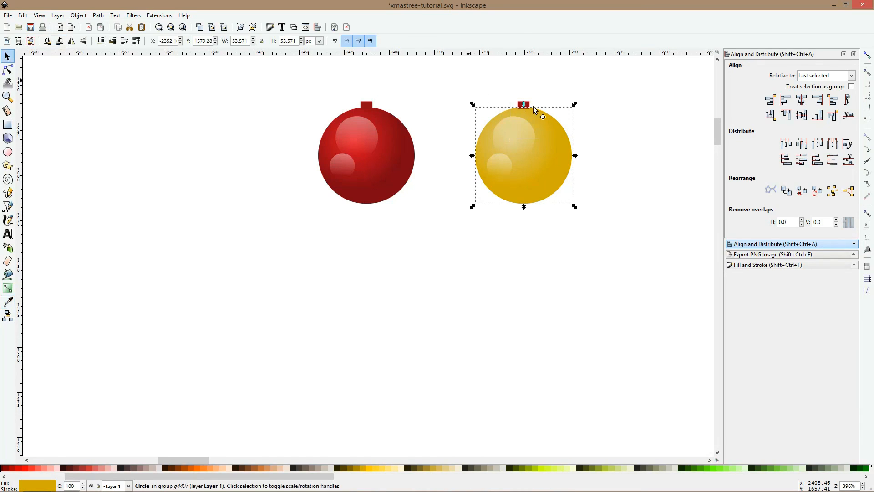
left_click(9, 301)
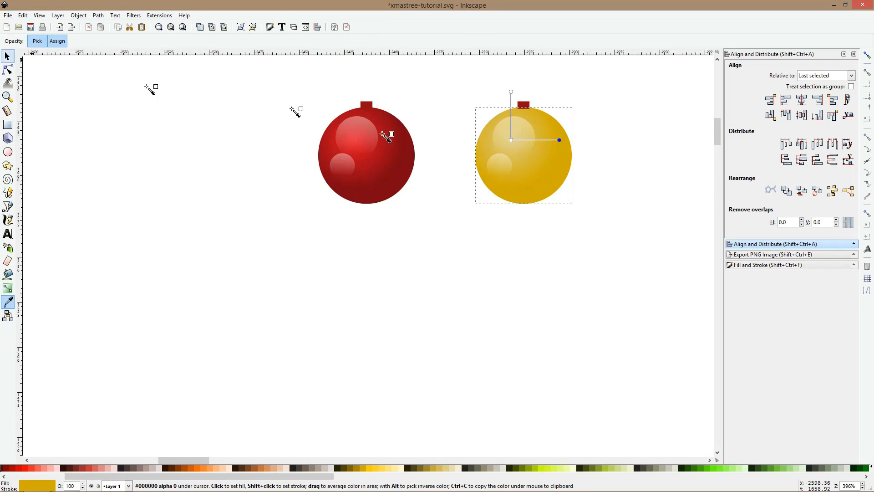
left_click(511, 140)
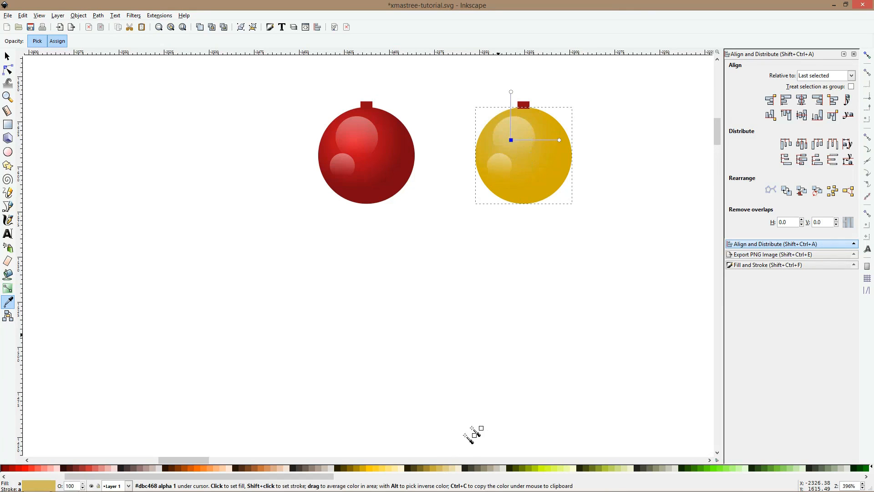
left_click(453, 469)
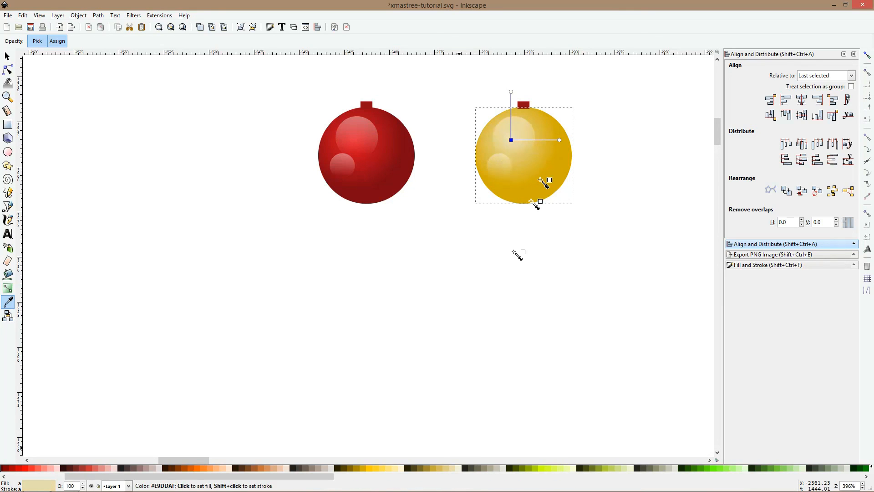
Set the outer stop of the copied ball's gradient to the orange-gold be7b06ff using the colour wheel
left_click(561, 140)
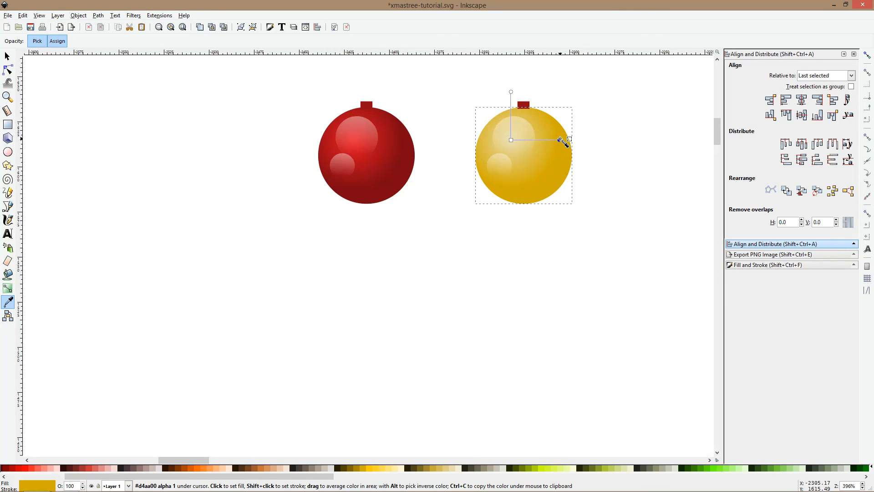
key("shift+ctrl+f")
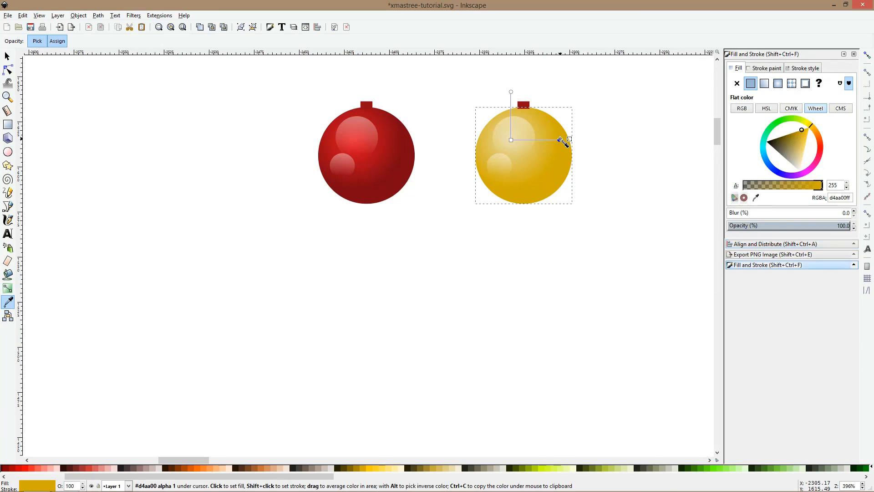
left_click(798, 132)
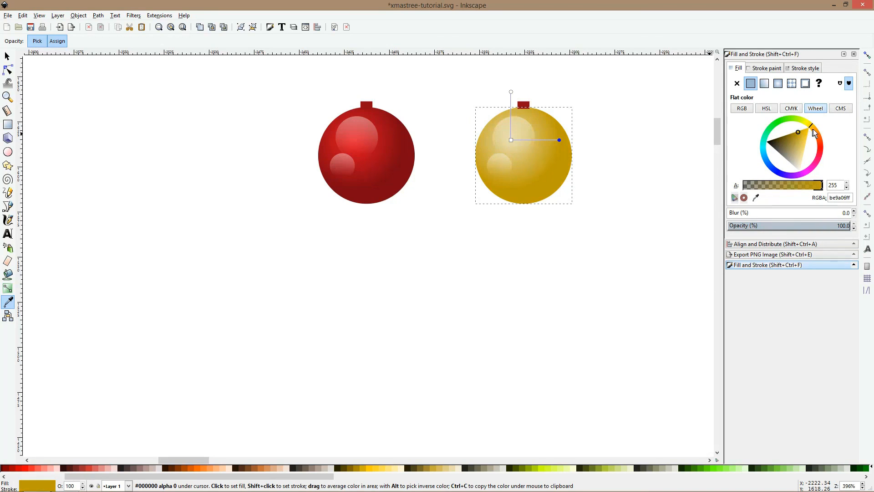
left_click(815, 132)
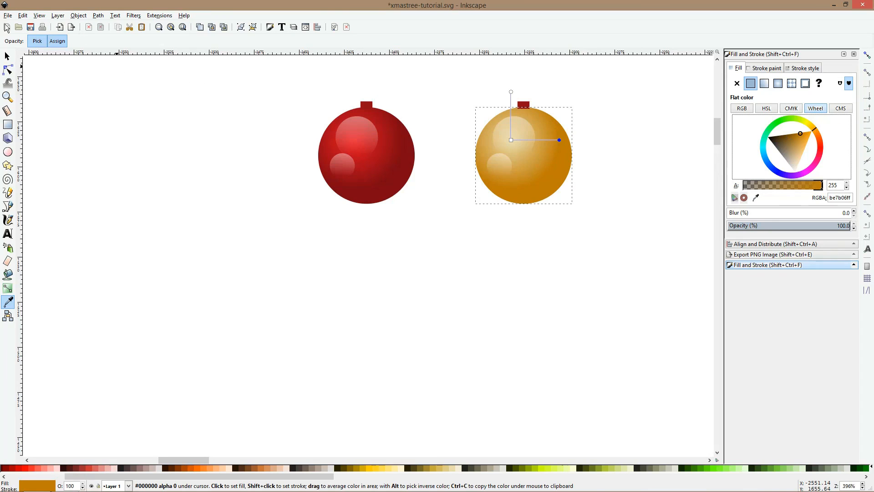
Recolour the gold ornament's cap with the golden shade c78f29ff sampled from its ball
left_click(8, 56)
left_click(525, 108)
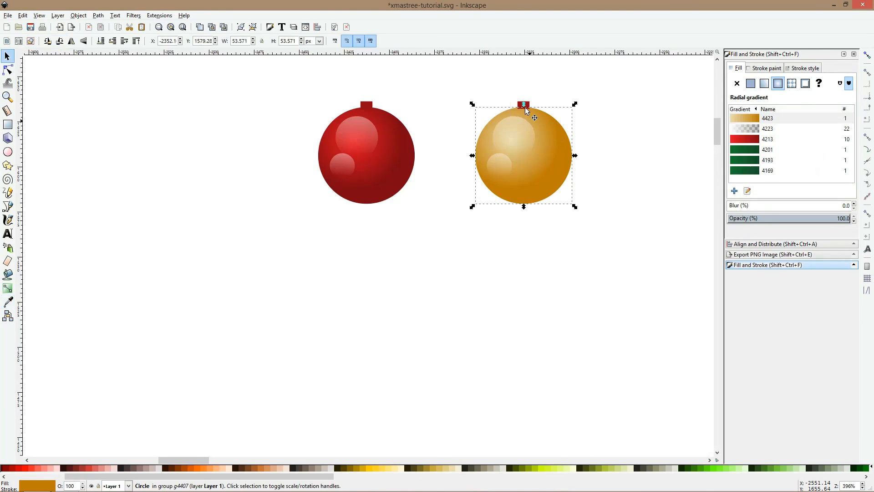
left_click(527, 105)
left_click(8, 301)
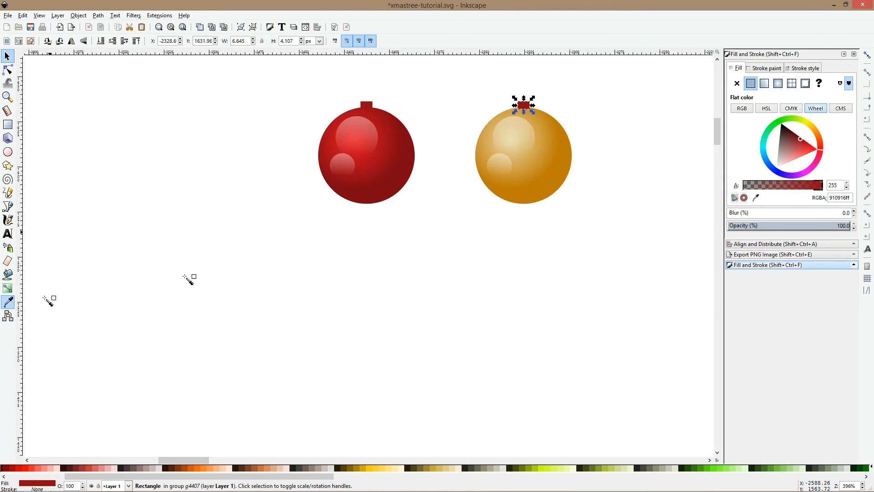
left_click(536, 116)
key("s")
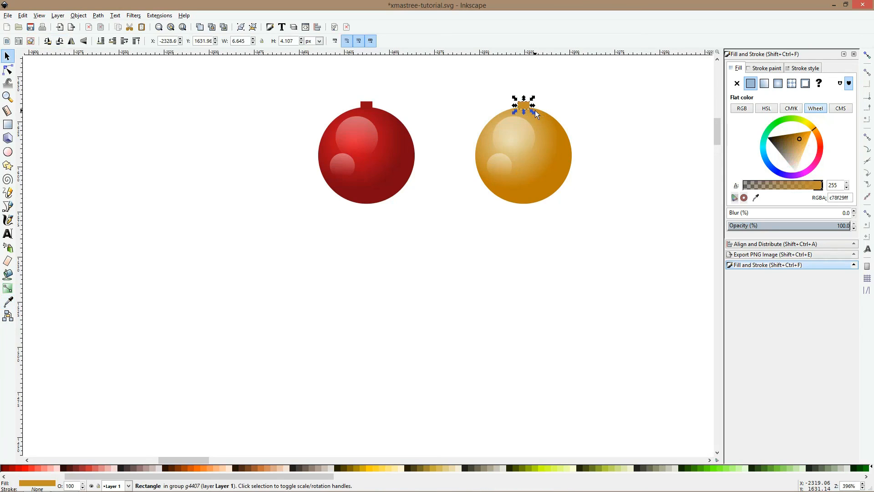
Place full-size gold ornament copies on all three tiers, plus one shrunk to about 29 px wide on the middle tier's left part
left_click(597, 132)
scroll(597, 132, "down", 1)
left_click(559, 138)
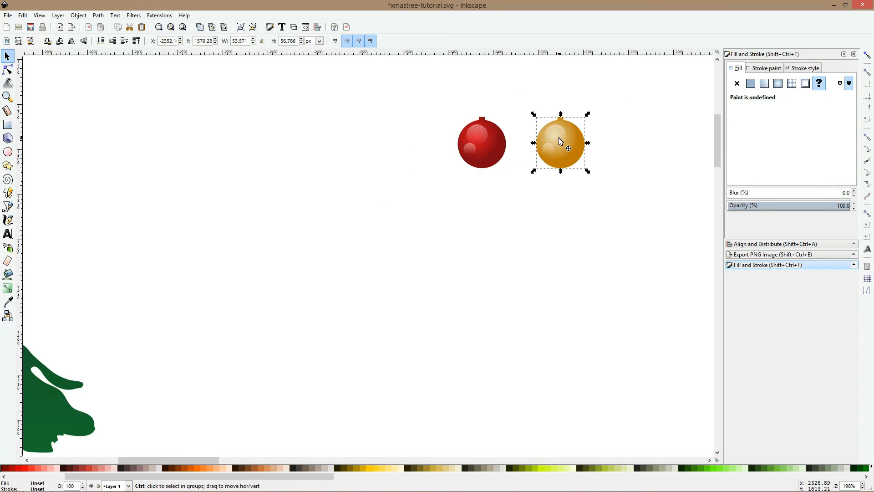
scroll(561, 140, "down", 3)
key("ctrl+d")
left_click_drag(561, 138, 251, 293)
key("ctrl+d")
key("ctrl+d")
key("ctrl+d")
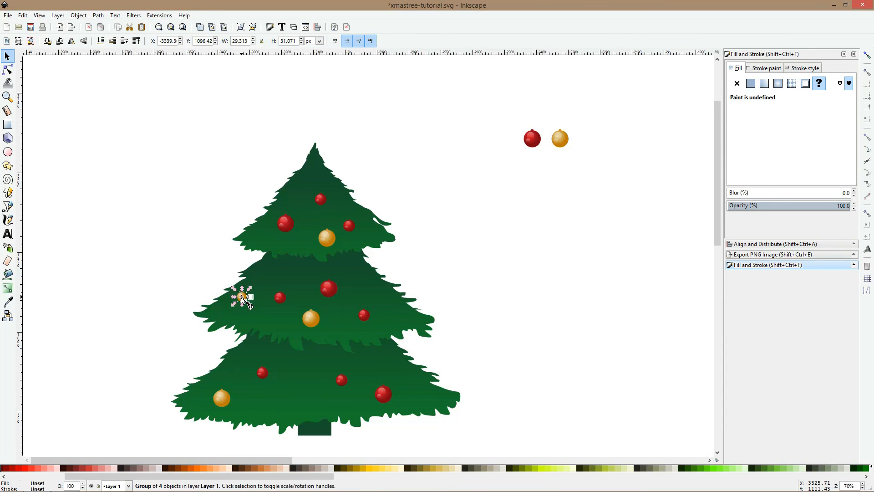
Place four copies of the small gold ornament: two on the bottom tier, one near the treetop and one on the middle tier's right part
key("d")
left_click(246, 297)
key("space")
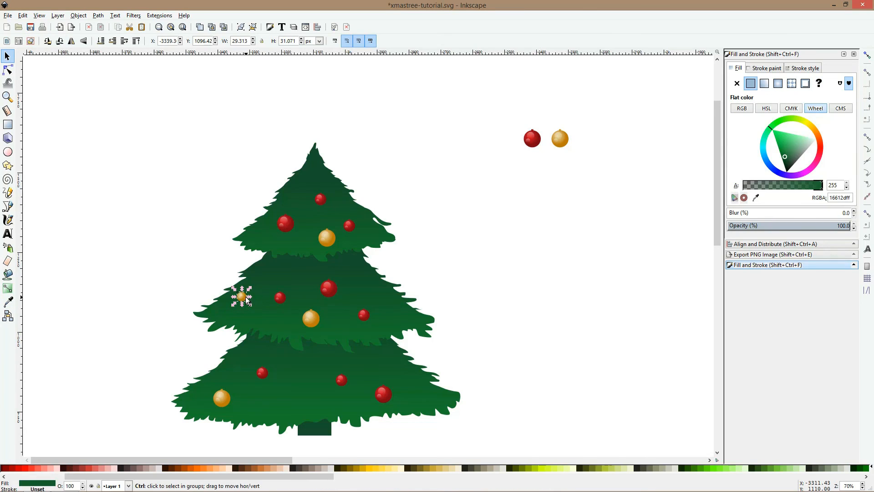
key("ctrl+d")
left_click_drag(246, 301, 306, 403)
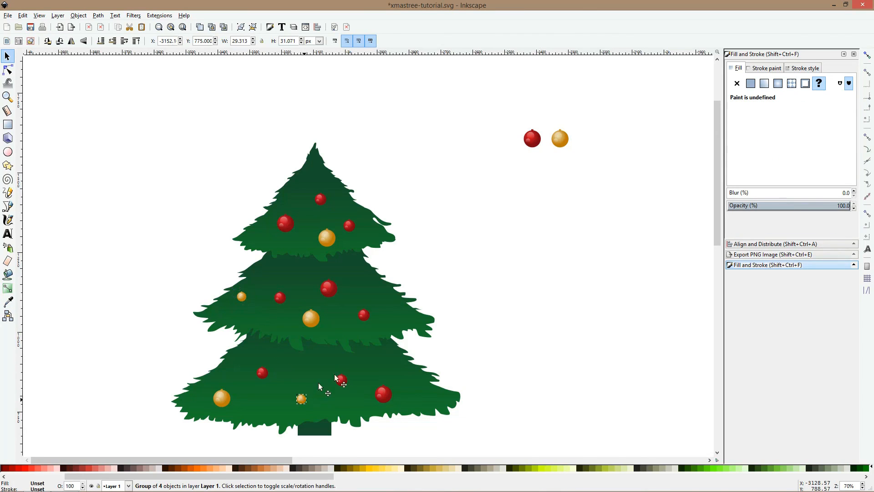
key("ctrl+v")
key("ctrl+v")
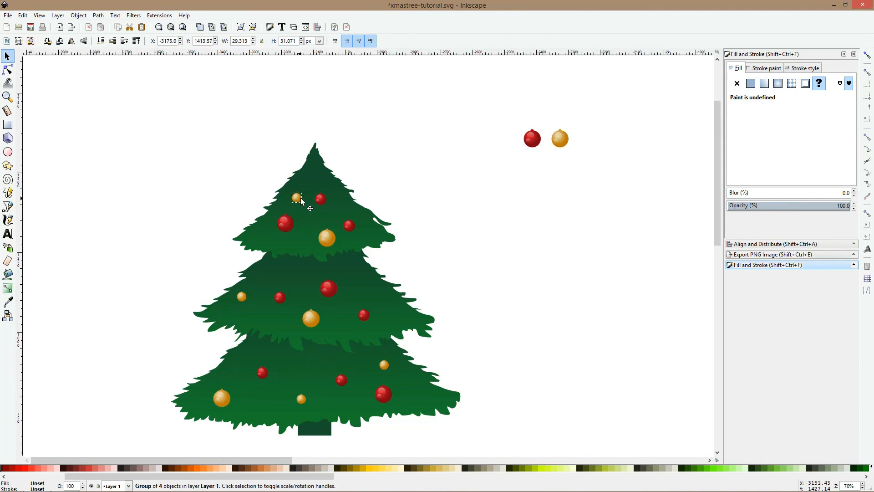
key("ctrl+v")
key("Escape")
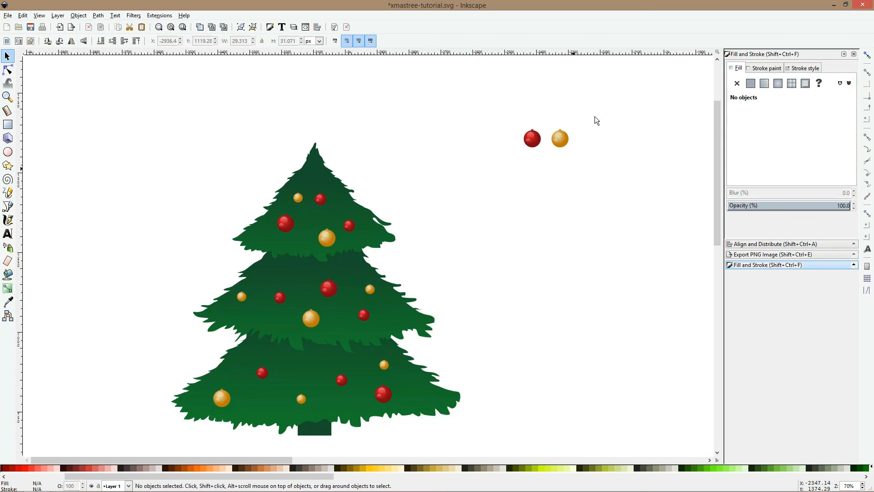
Draw a fully rounded upright rectangle below the spare ornaments and enlarge it to about 54 × 130 px, with corner radius about 17 px
scroll(594, 120, "up", 2)
scroll(524, 151, "up", 2)
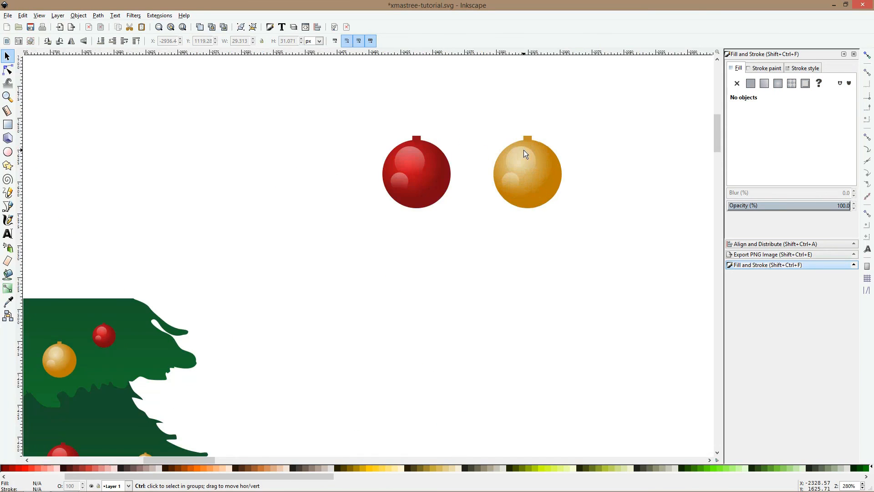
left_click(8, 124)
left_click_drag(424, 253, 465, 380)
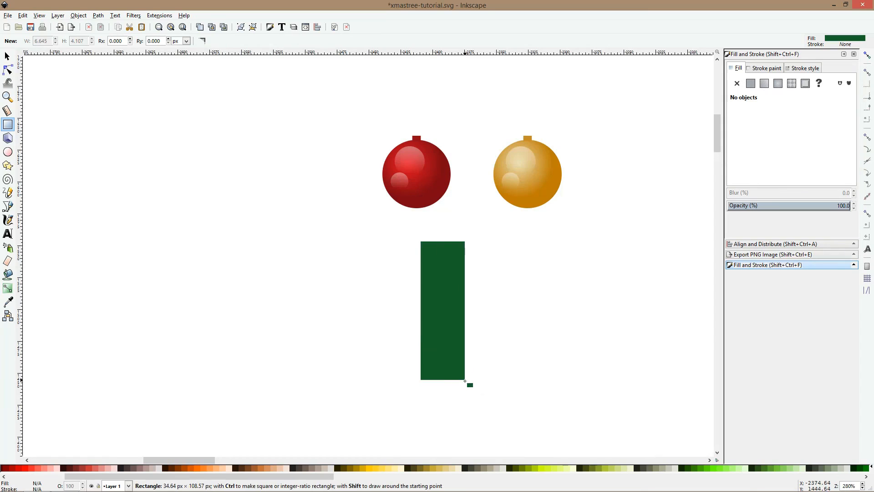
mouse_move(465, 242)
left_mouse_down()
mouse_move(474, 300)
mouse_move(465, 332)
left_mouse_up()
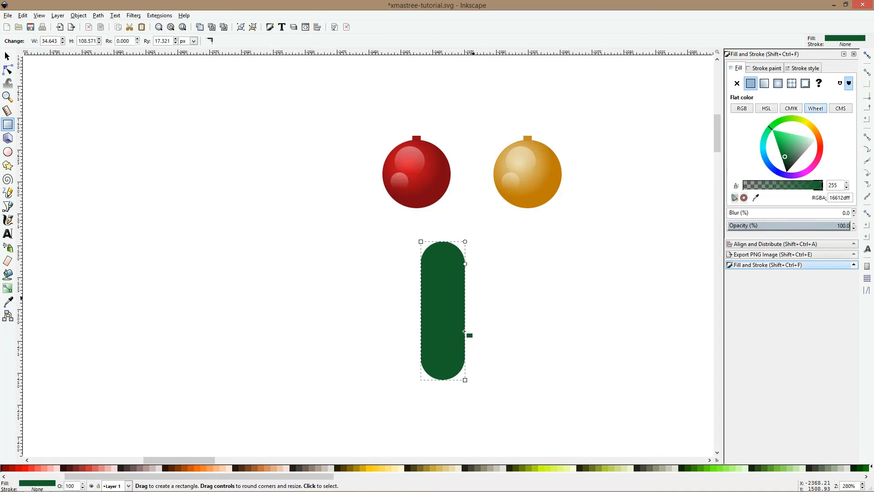
left_click_drag(465, 380, 489, 407)
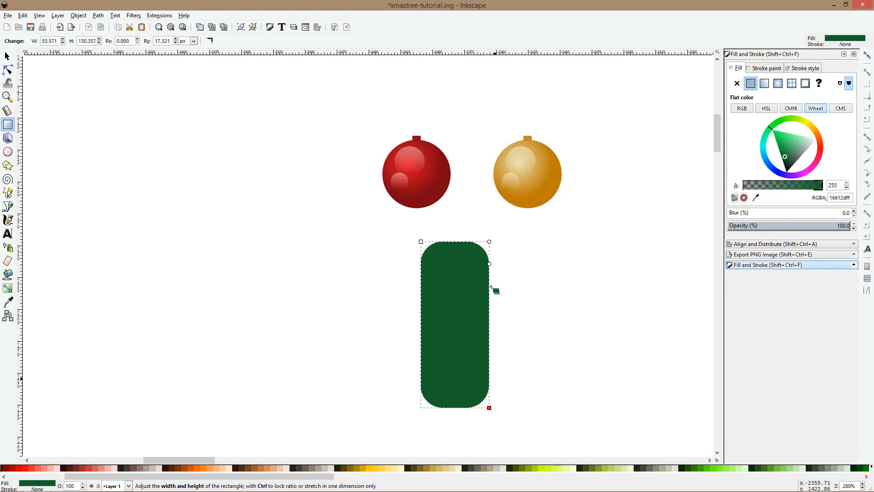
Round the upright rectangle's ends fully, to a corner radius of about 27 px
key("s")
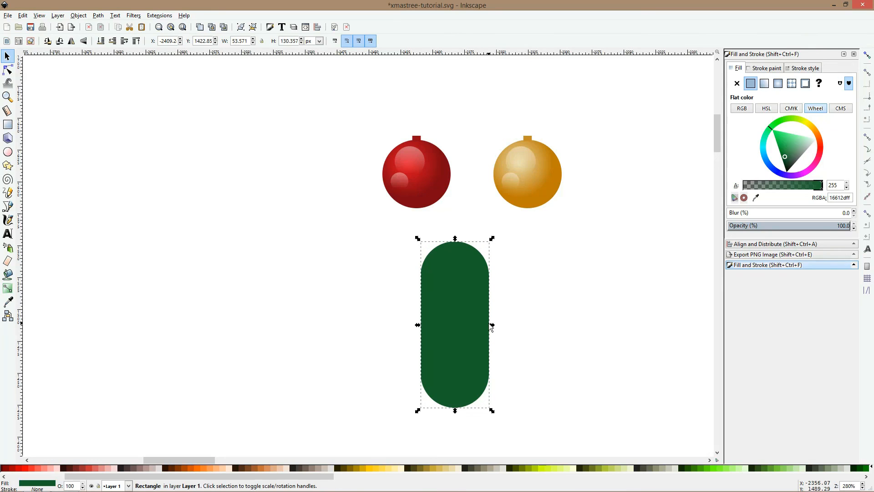
left_click(414, 468)
left_click_drag(493, 324, 487, 325)
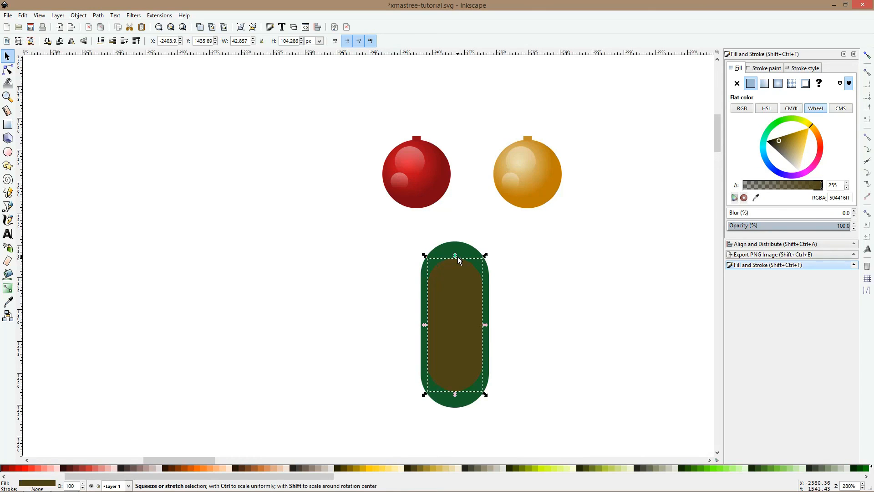
key("Delete")
left_click(455, 269)
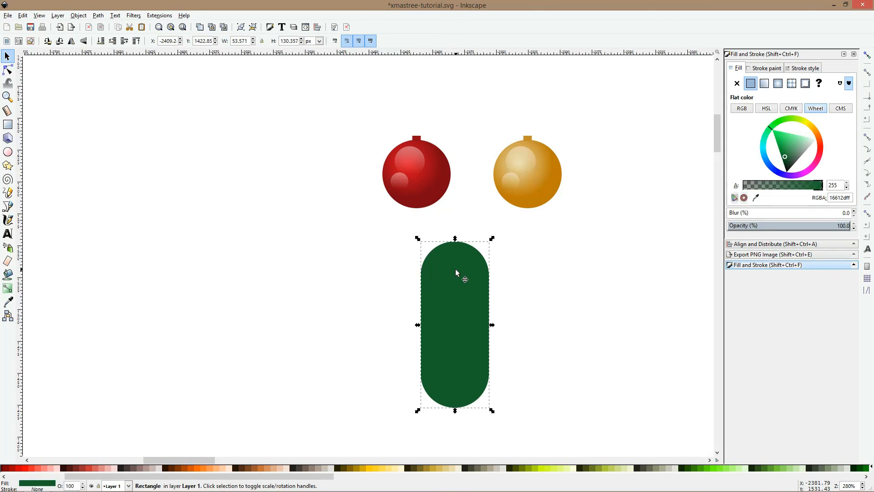
left_click(8, 125)
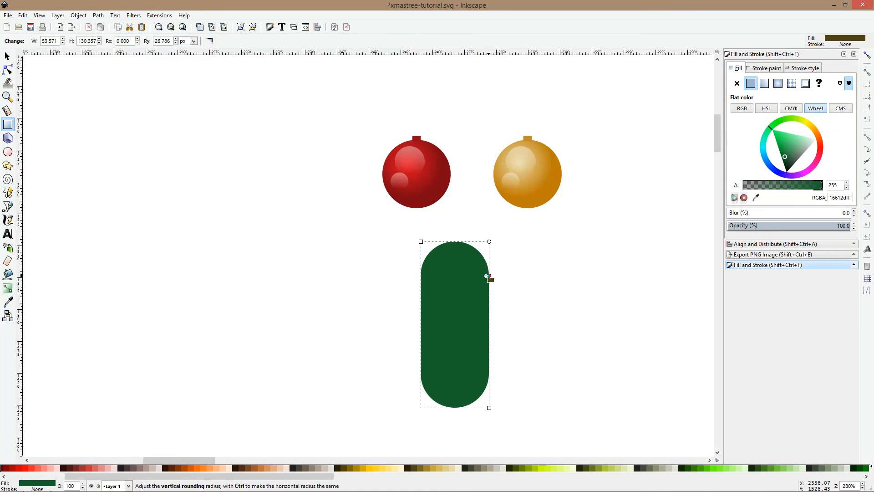
left_click(7, 56)
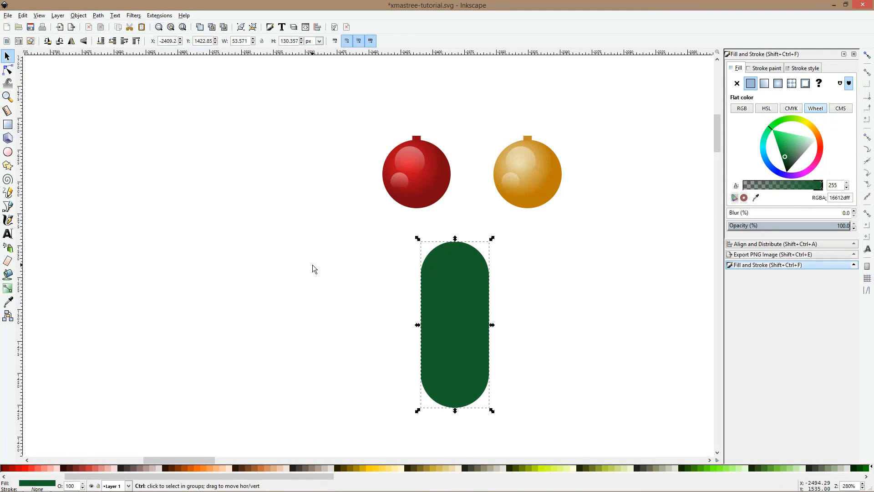
Duplicate the rounded green shape, fill the copy with 484537ff and shrink it inside the original to about 35 × 97 px
left_click(471, 468)
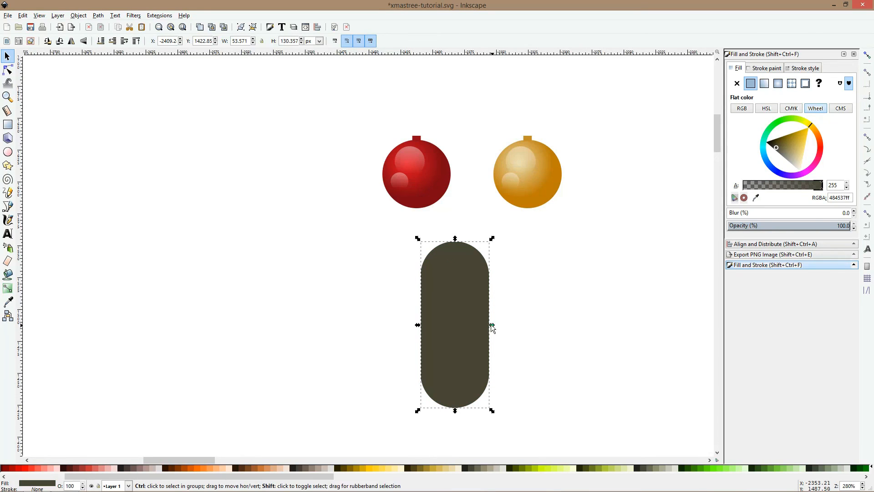
left_click_drag(491, 324, 484, 325)
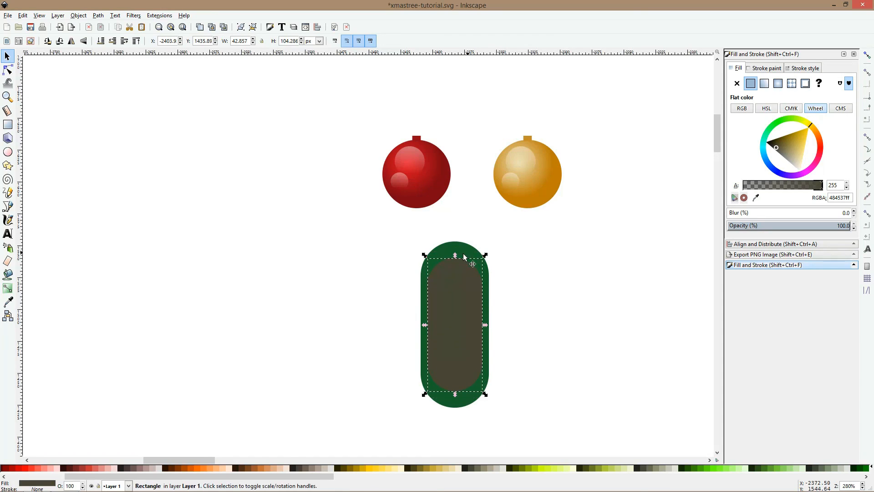
left_click_drag(455, 255, 455, 247)
scroll(456, 247, "up", 2)
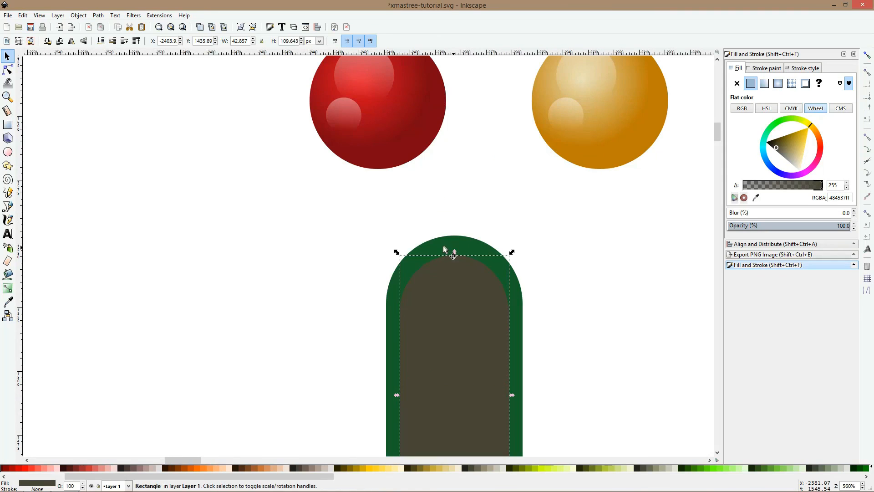
left_click_drag(398, 396, 400, 397)
scroll(469, 297, "down", 3)
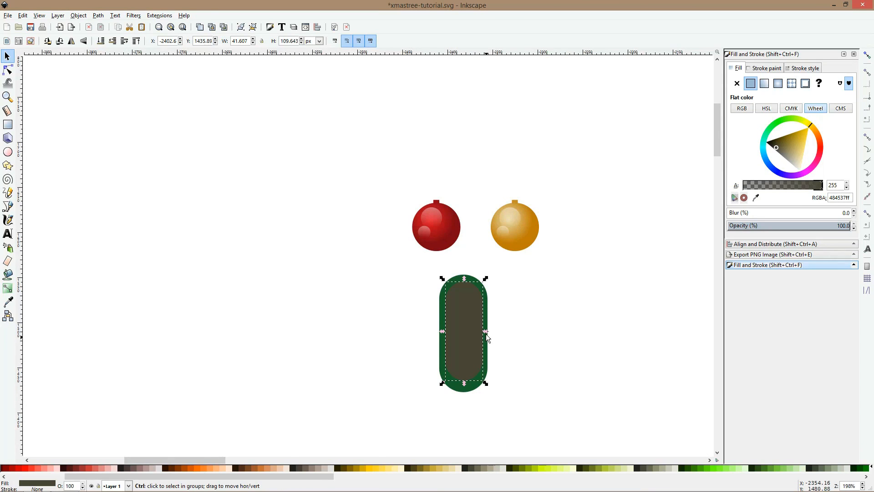
left_click_drag(486, 331, 479, 326)
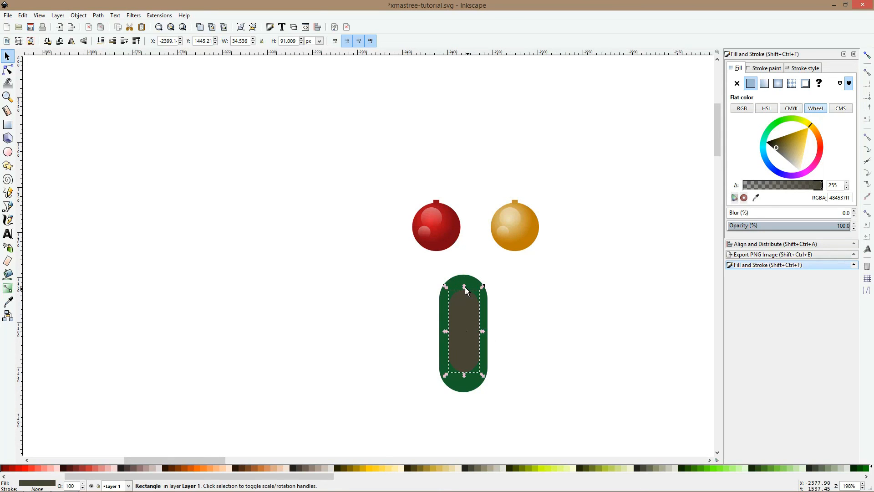
left_click_drag(465, 287, 464, 280)
Subtract the smaller rounded shape from the green one with Difference to leave a hollow ring
left_click(486, 297, "shift")
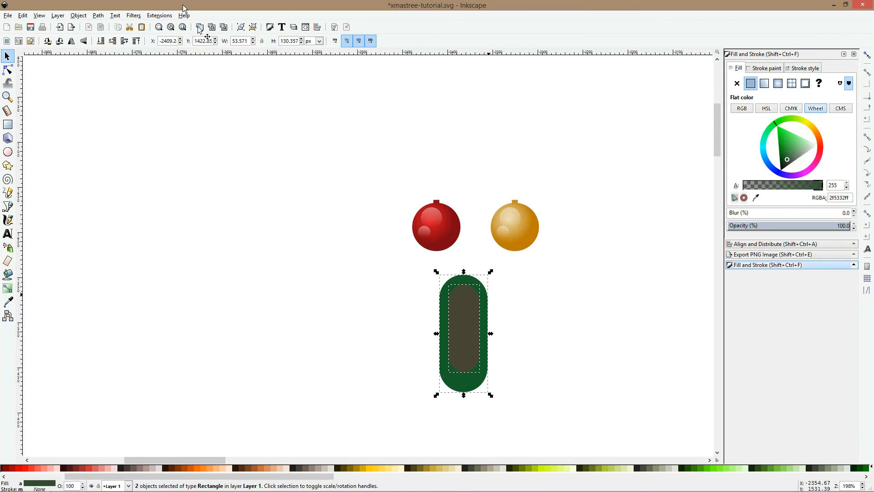
left_click(98, 16)
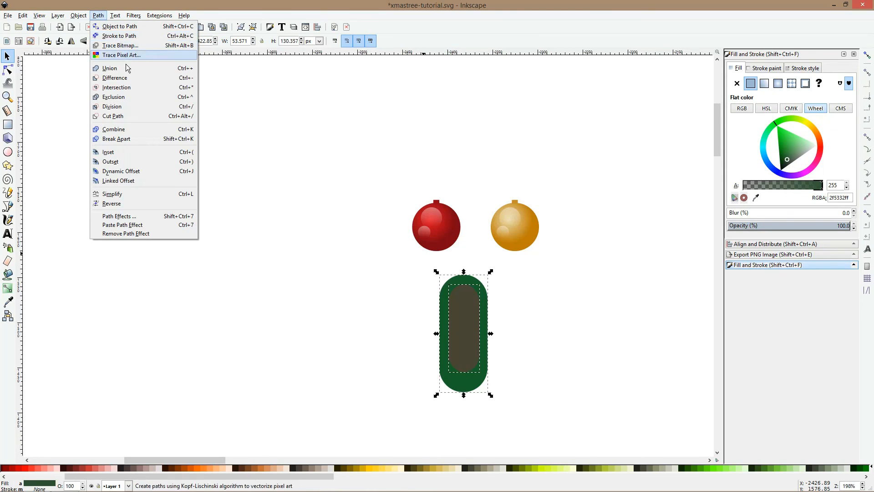
left_click(127, 78)
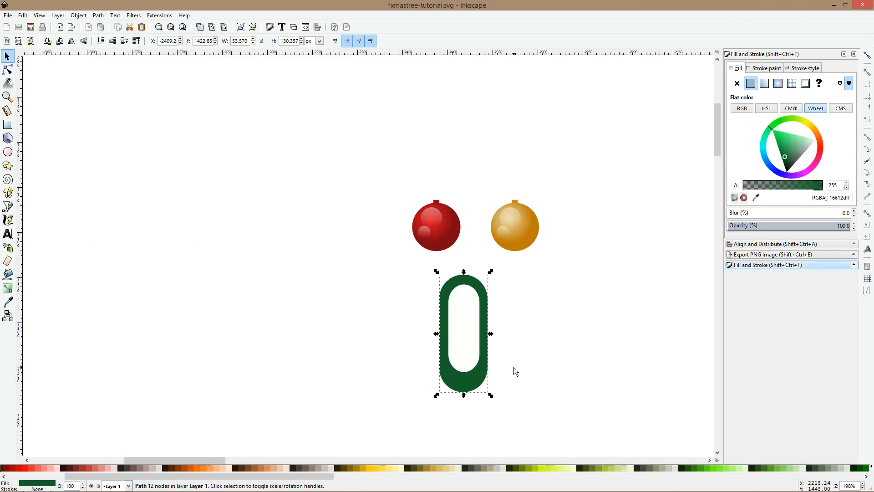
Draw a rectangle about 131 × 88 px over the ring's lower part and subtract it to leave an open arch
scroll(514, 367, "up", 2)
left_click(8, 125)
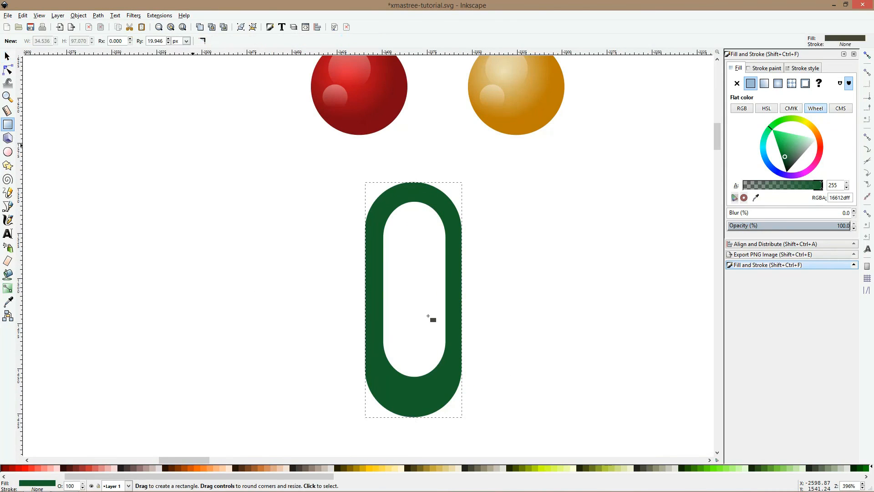
left_click_drag(324, 320, 556, 476)
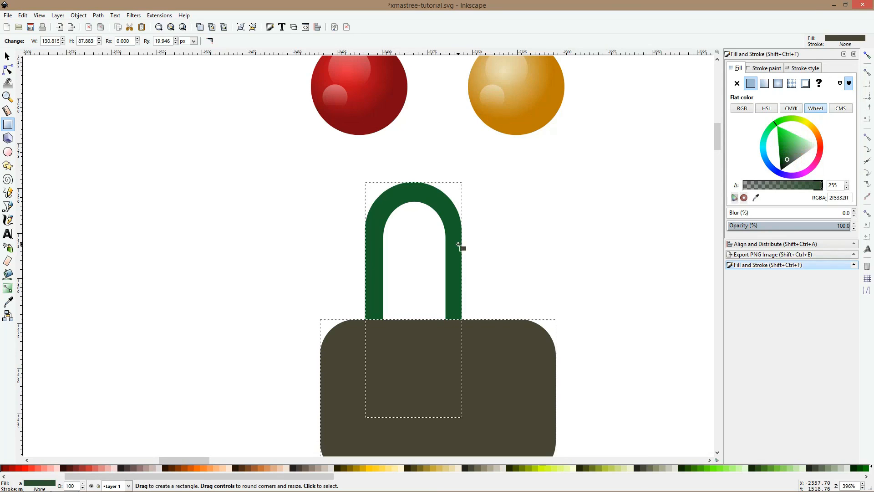
key("ctrl+z")
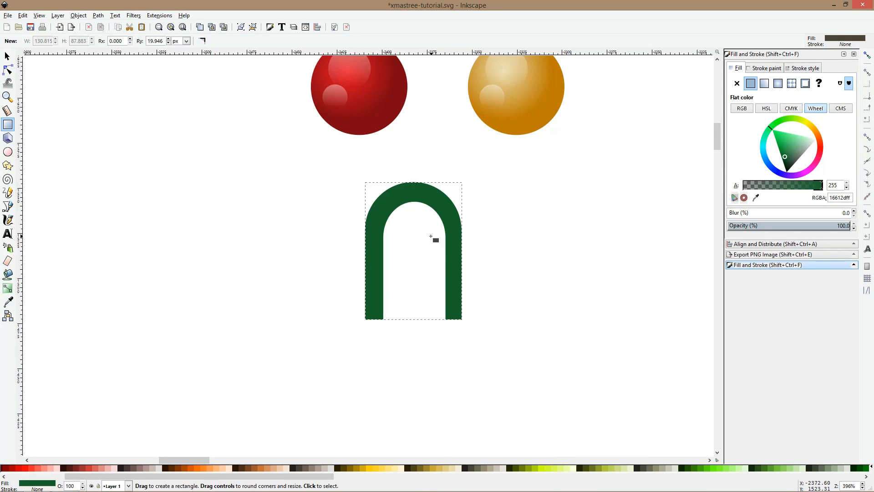
Draw a sharp-cornered rectangle about 43 × 100 px over the arch's right leg and subtract it to form a cane hook
left_click_drag(431, 237, 512, 415)
key("s")
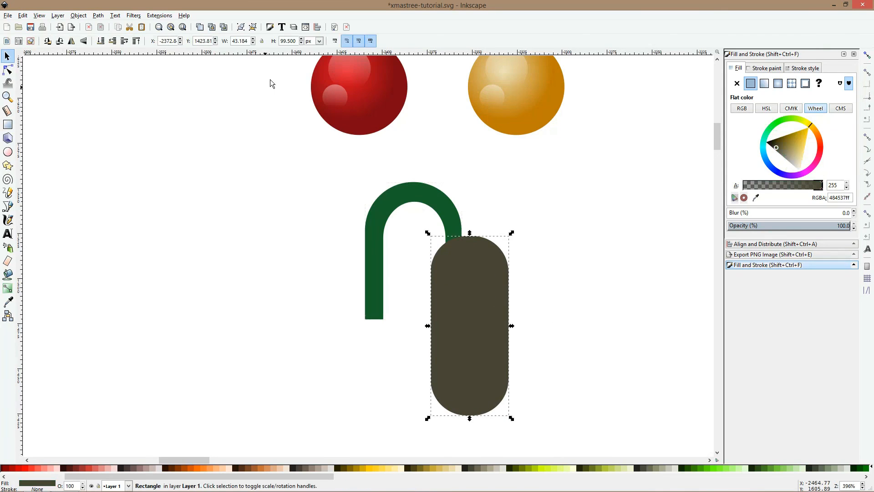
left_click(8, 126)
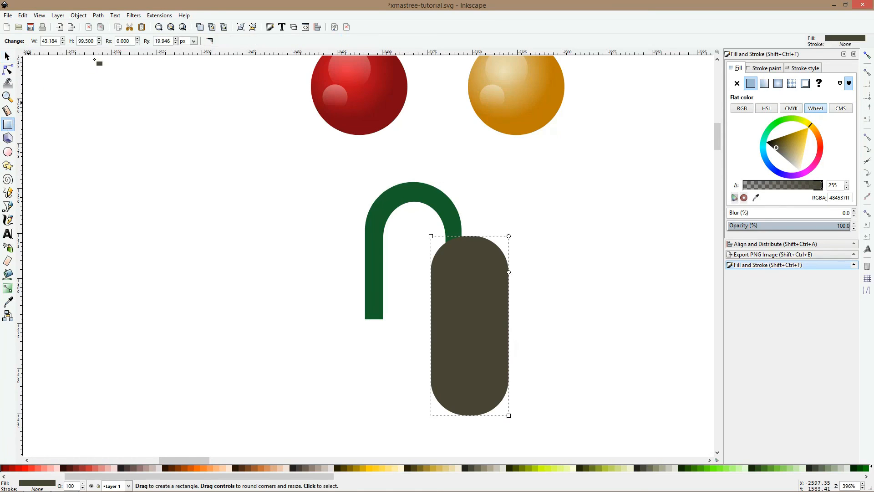
left_click(210, 41)
key("s")
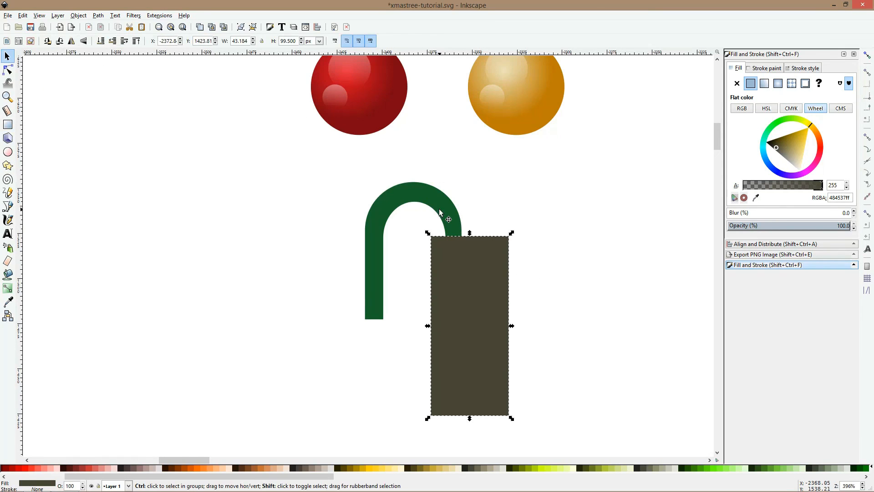
left_click(439, 212, "shift")
key("ctrl+minus")
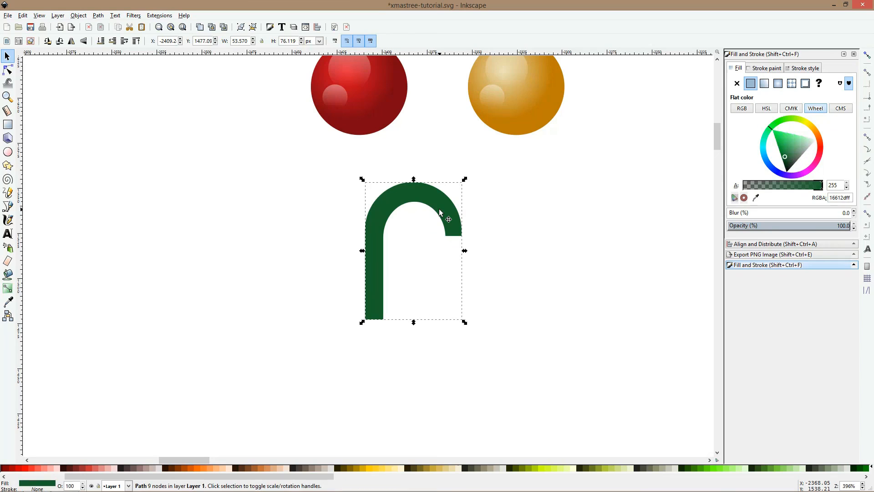
Lengthen the cane's straight leg by moving its two end nodes about 41 px straight down
left_click(8, 69)
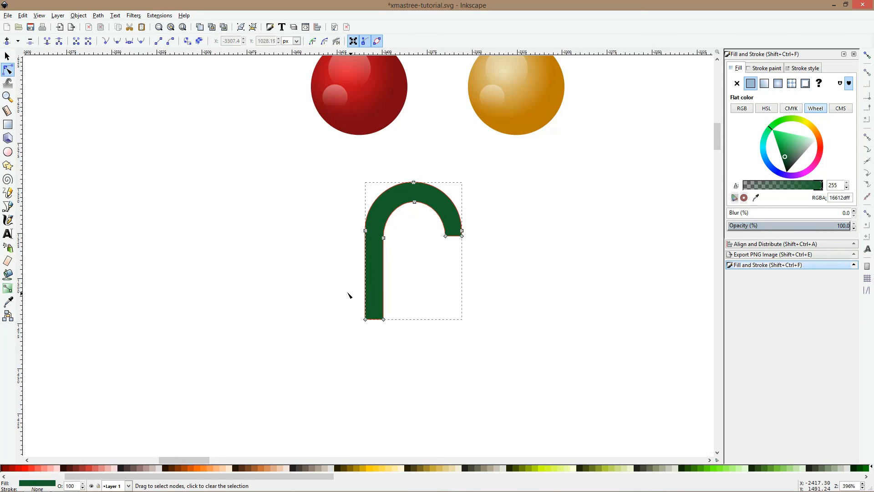
left_click_drag(349, 296, 377, 398)
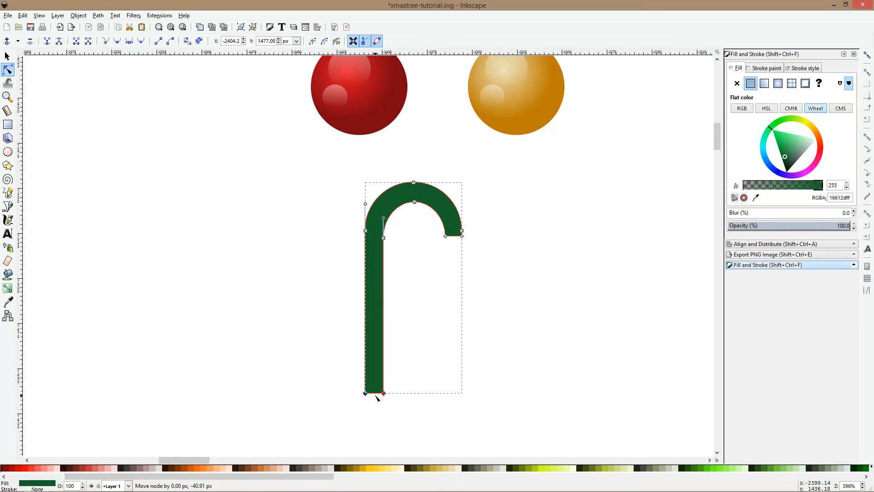
key("s")
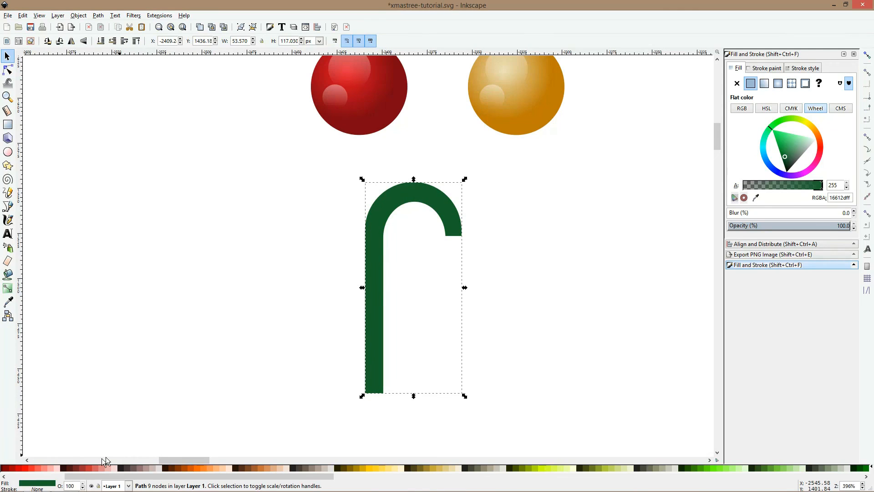
Fill the cane with the red d40000ff and deselect it
scroll(119, 477, "left", 3)
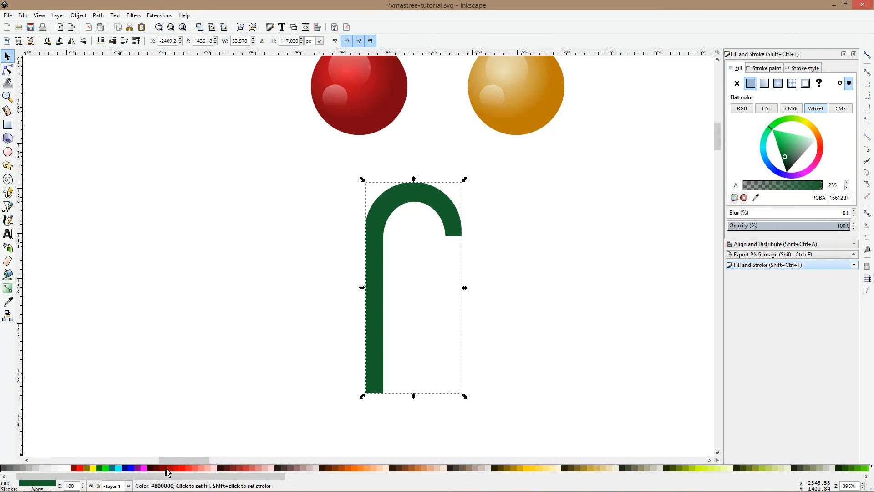
left_click(176, 468)
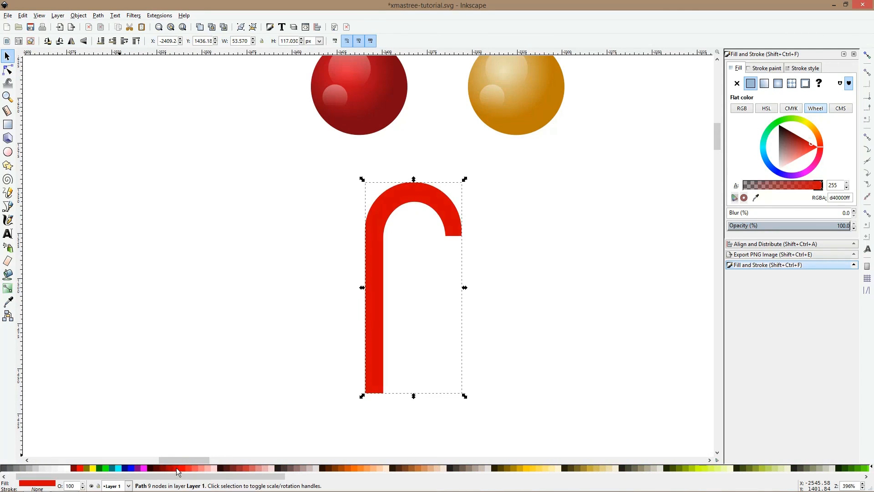
left_click(175, 374)
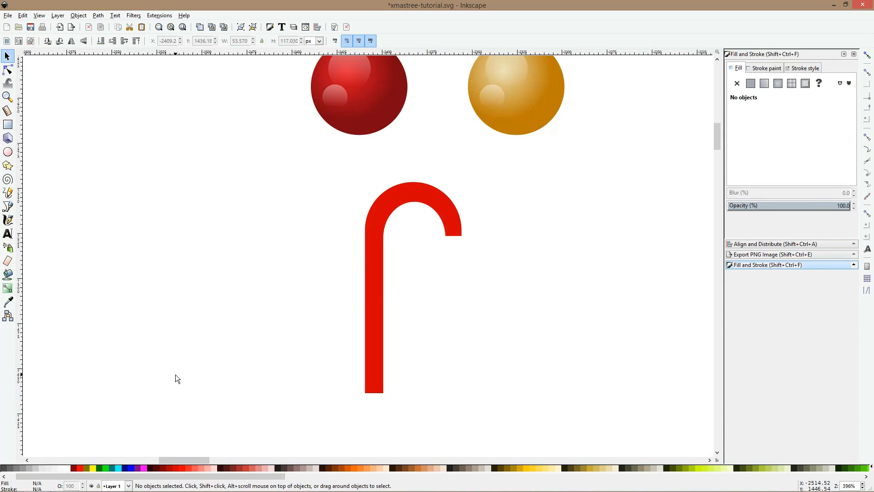
Draw a thin horizontal bar about 93 × 7 px beside the cane and fill it with the teal 008080ff
left_click(8, 124)
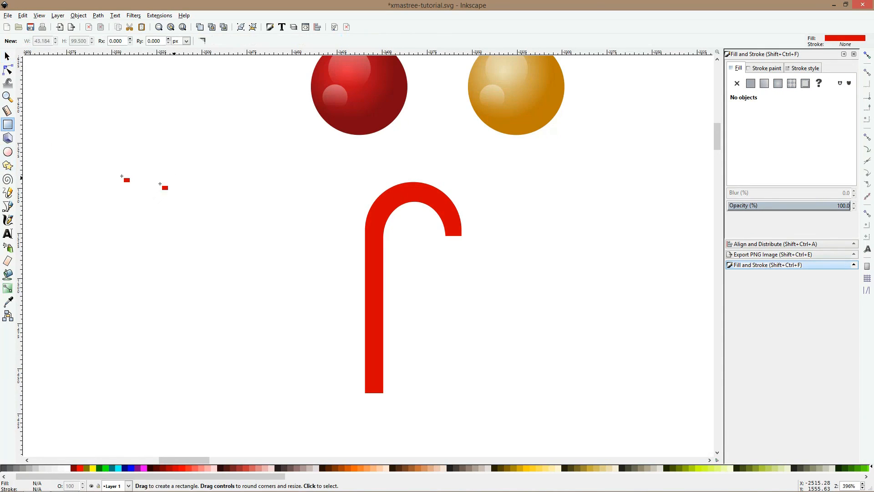
left_click_drag(232, 162, 256, 162)
left_click_drag(267, 173, 267, 169)
key("s")
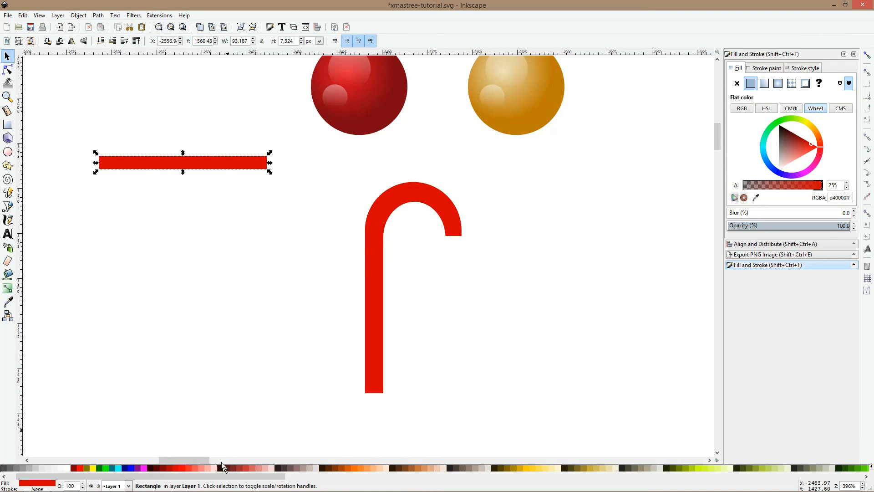
left_click(113, 469)
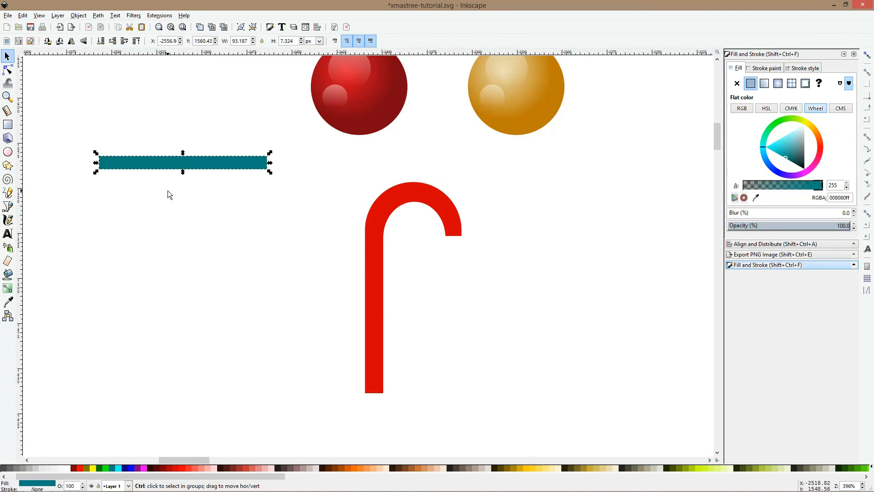
Place ten copies of the teal bar below the first one in a vertical stack reaching past the cane's lower end
key("ctrl+d")
left_click_drag(164, 184, 164, 276)
left_click_drag(174, 150, 168, 386)
key("space")
key("space")
key("space")
key("space")
key("space")
key("space")
key("space")
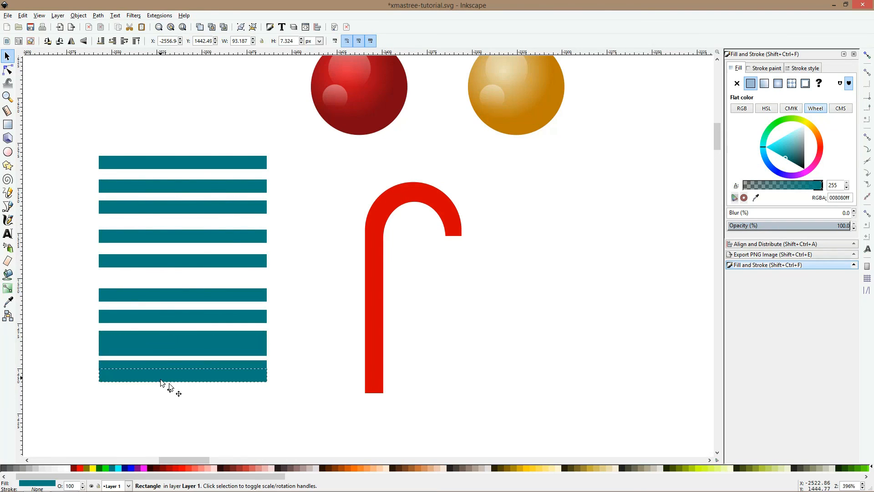
Select all the teal bars and distribute them with equal vertical gaps
left_click_drag(260, 377, 73, 130)
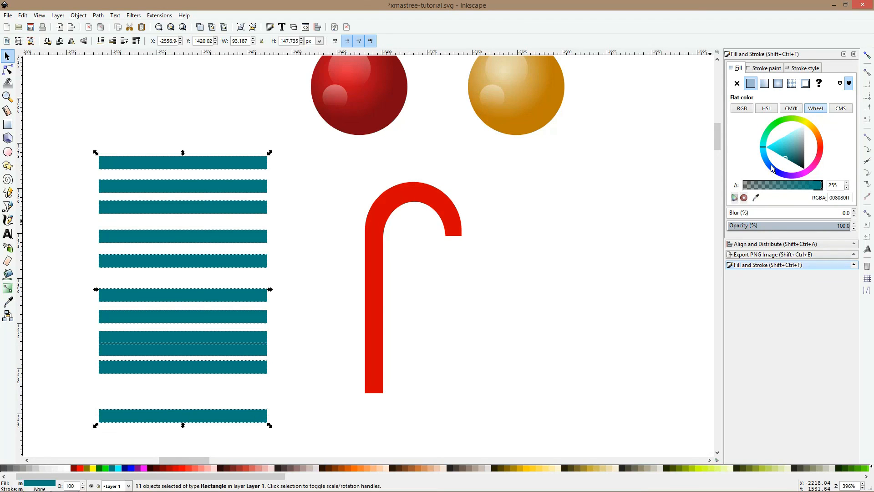
key("ctrl+shift+a")
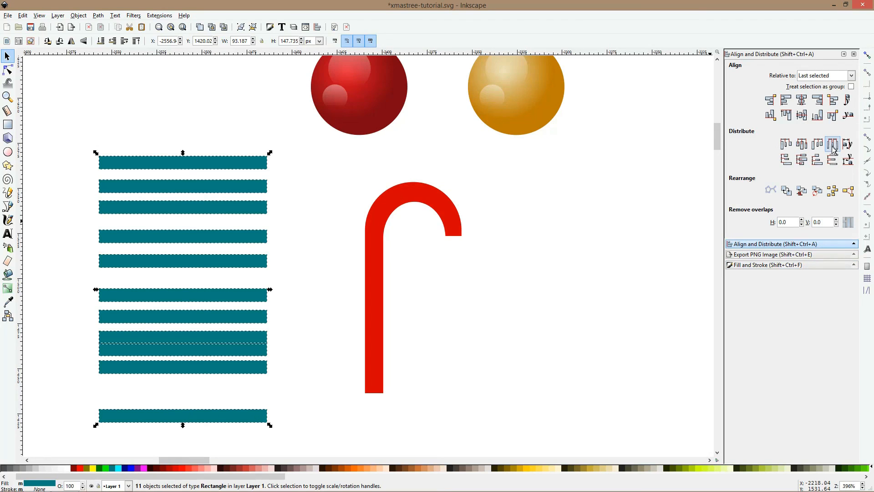
left_click(836, 164)
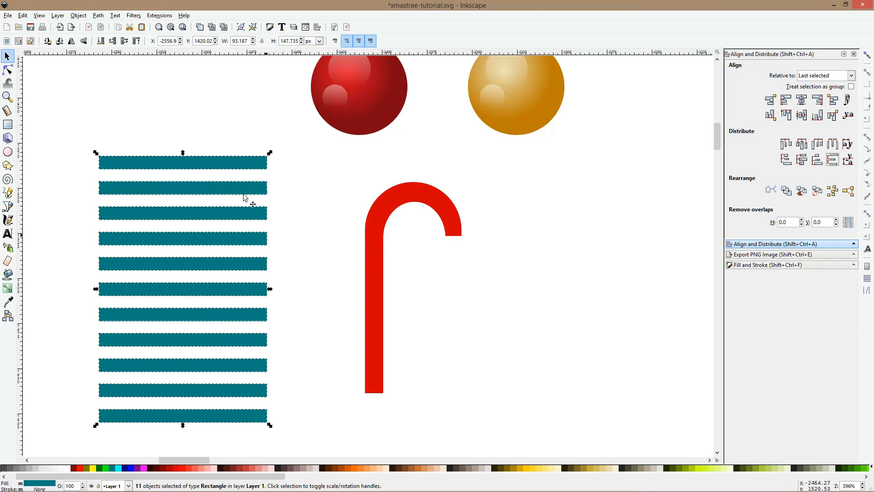
Skew the stack of bars vertically into steep diagonal stripes, about 248 px tall overall
left_click(146, 269)
left_click_drag(95, 290, 113, 198)
left_click(128, 220)
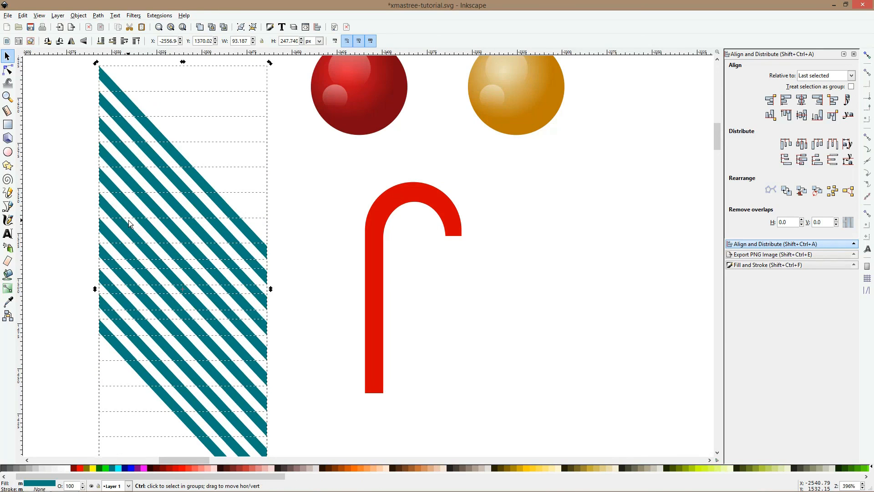
Move the diagonal stripes over the red candy cane so they cross its whole length
scroll(129, 220, "down", 2)
left_click_drag(135, 230, 239, 242)
left_click(251, 194)
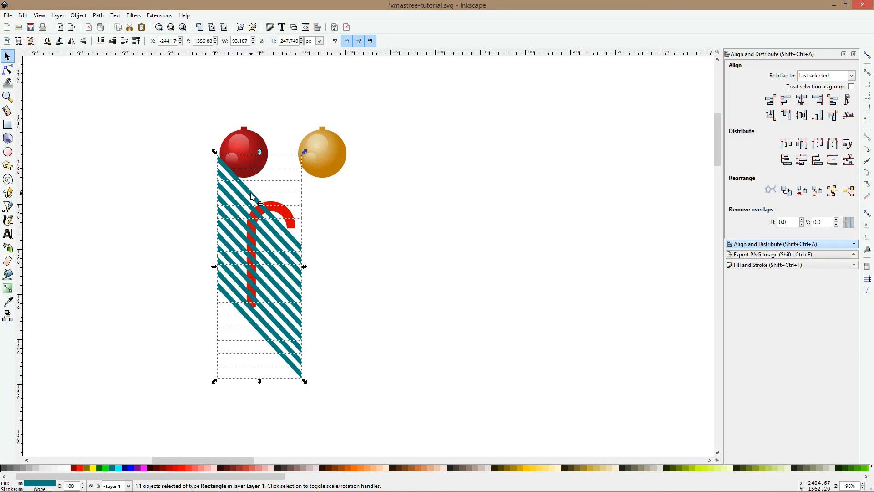
Enlarge the diagonal stripes, mirror them horizontally and stretch them to about 114 × 350 px so they cover the whole cane
left_click_drag(306, 154, 320, 124)
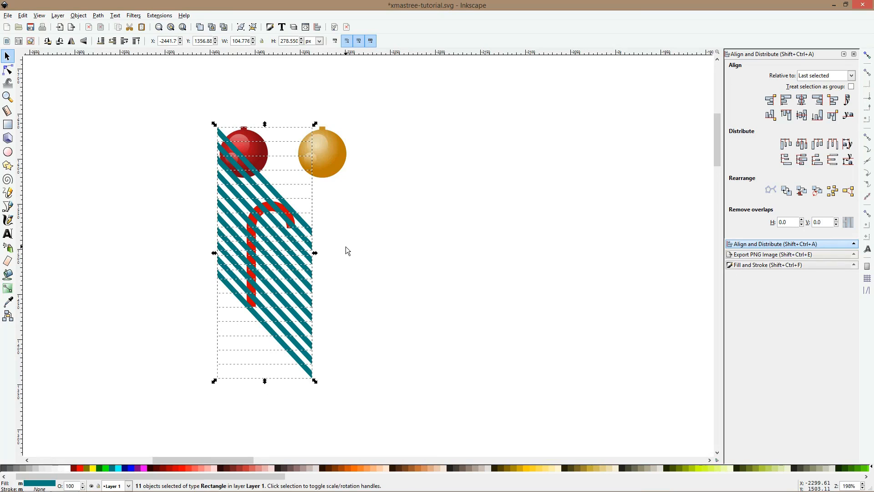
key("h")
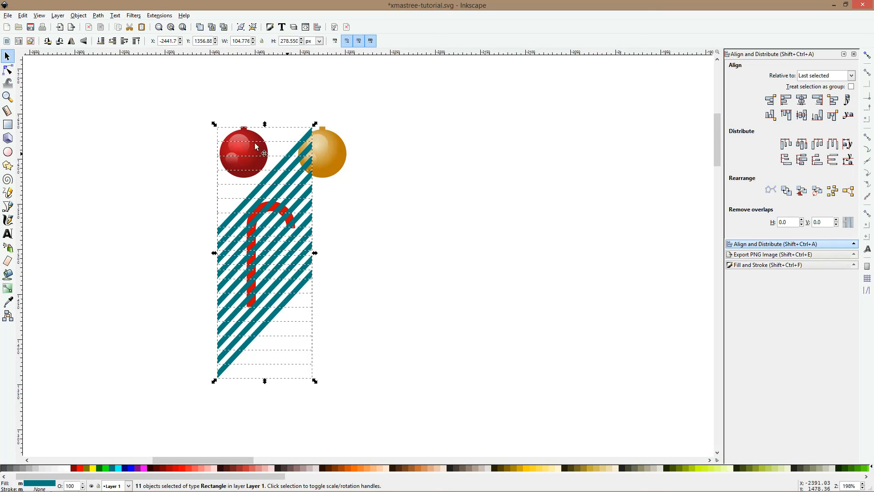
left_click_drag(265, 124, 262, 88)
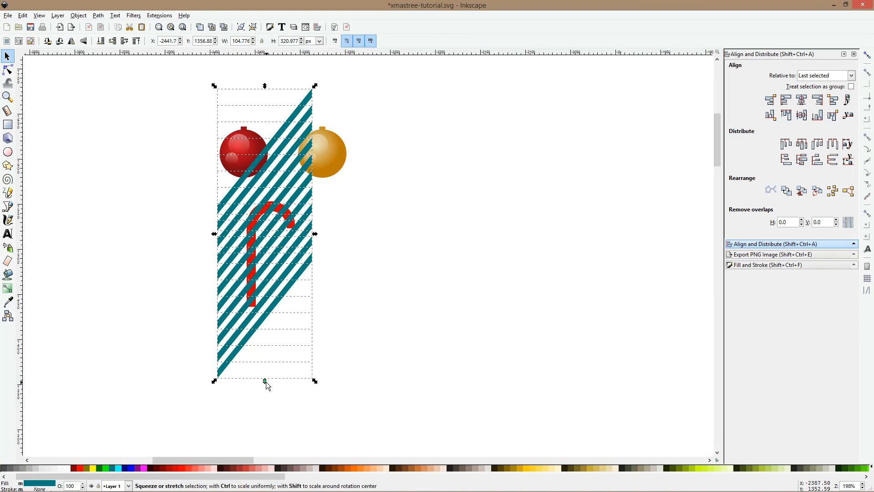
left_click_drag(266, 382, 270, 409)
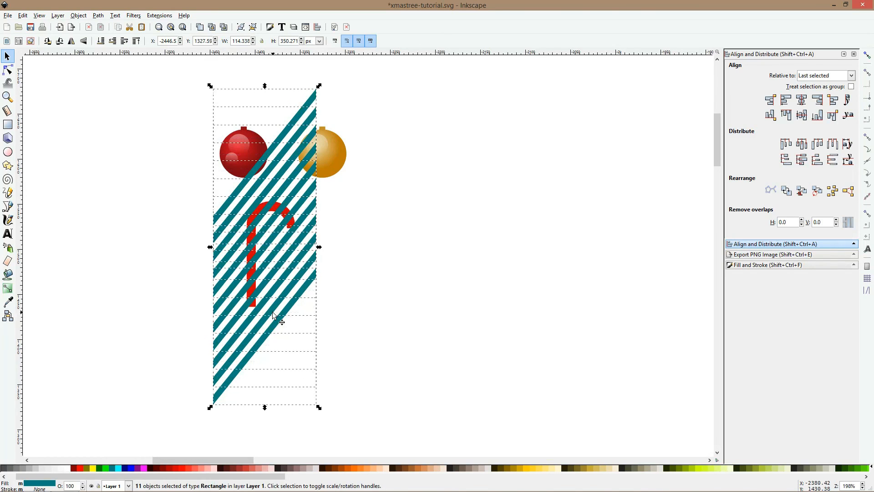
Merge the teal stripes into one path and intersect it with a duplicate of the red cane raised above it, keeping the original cane
key("ctrl")
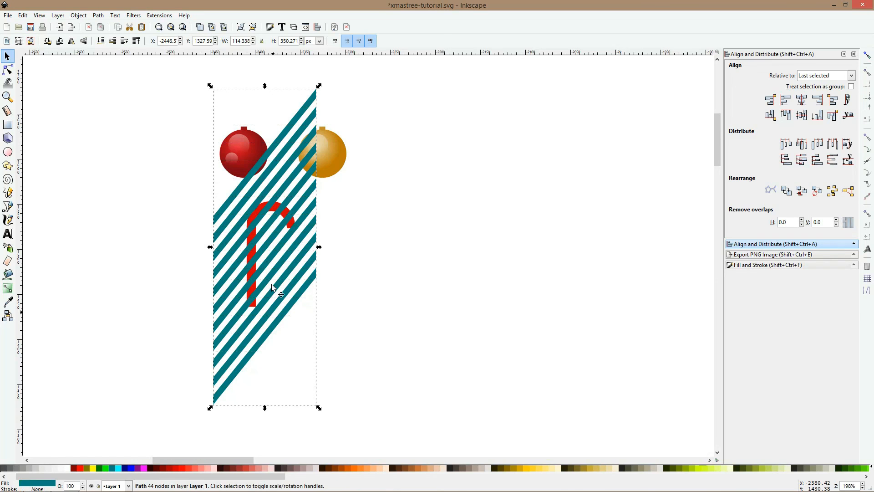
scroll(267, 225, "up", 2)
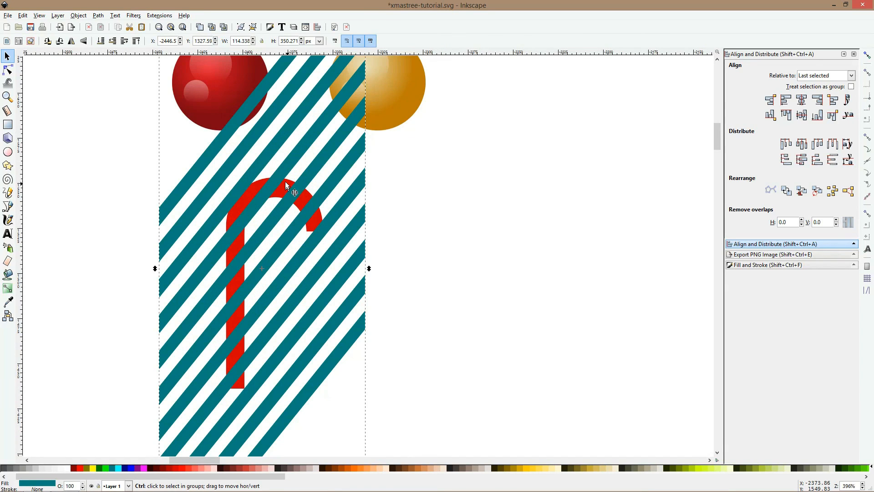
left_click(286, 185, "ctrl")
key("Home")
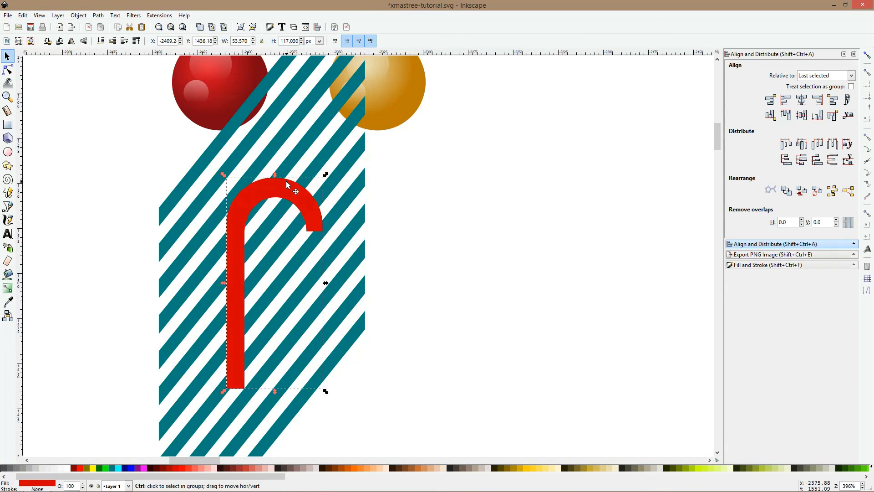
left_click(286, 164, "shift")
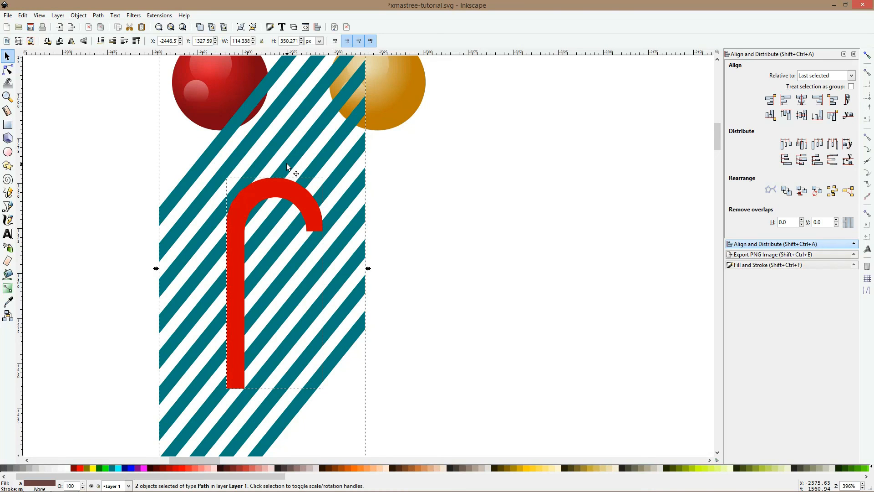
left_click(98, 15)
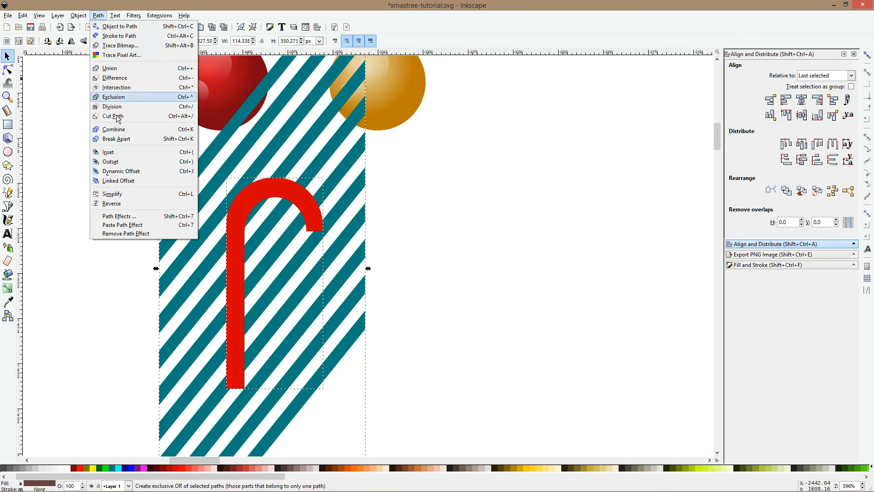
left_click(119, 87)
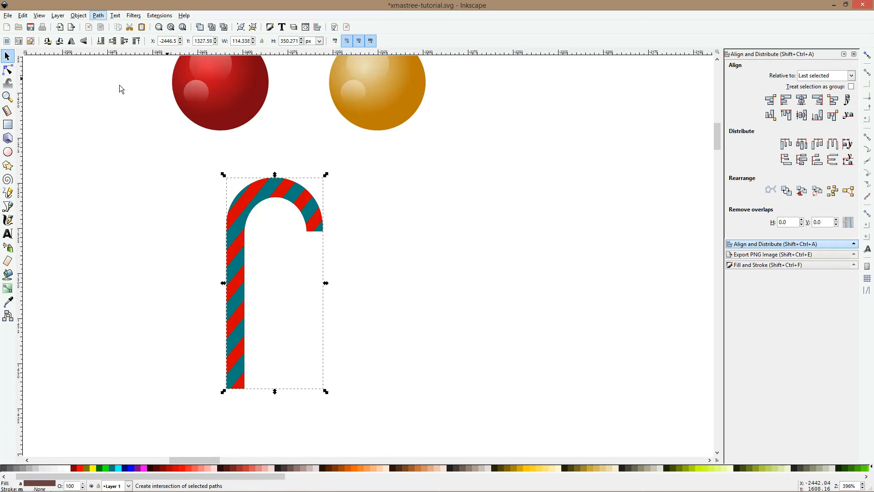
Fill the cane's teal stripes with white and group them with the red cane
left_click(68, 470)
scroll(139, 295, "down", 3)
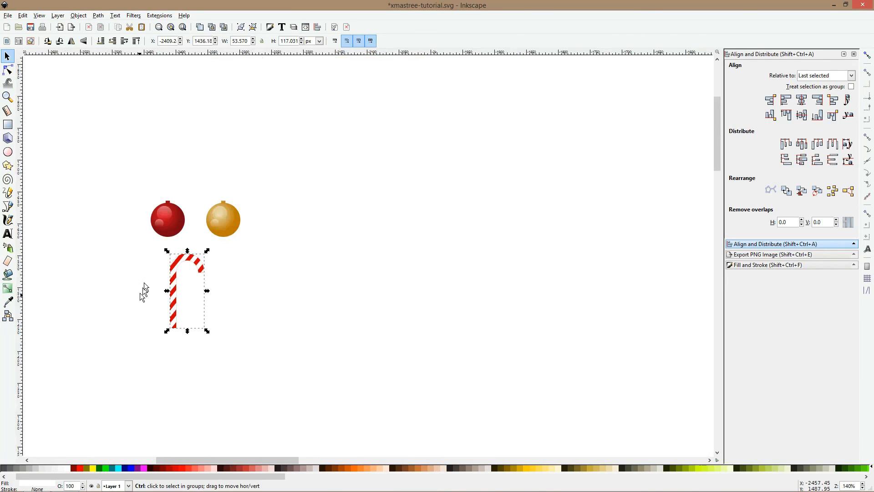
left_click_drag(134, 250, 244, 379)
left_click_drag(234, 326, 415, 206)
key("ctrl+g")
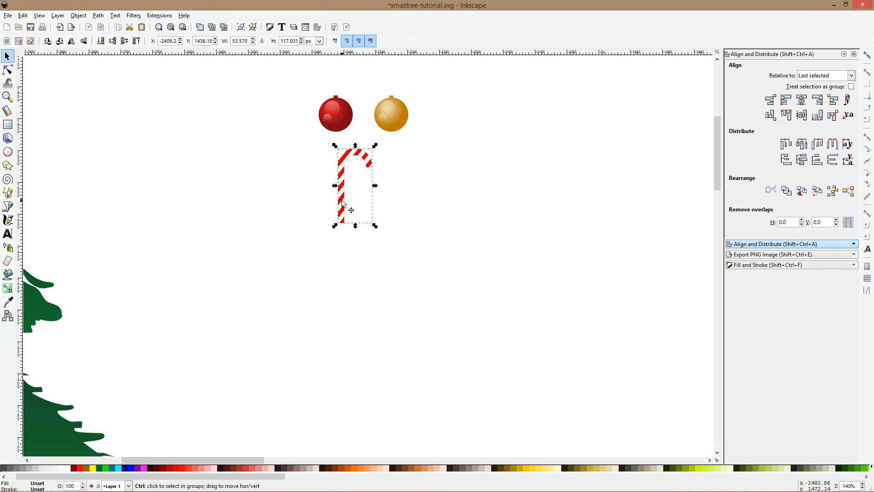
Place copies of the striped candy cane on the tree, two on the middle tier and two on the bottom tier
left_click_drag(260, 300, 470, 120)
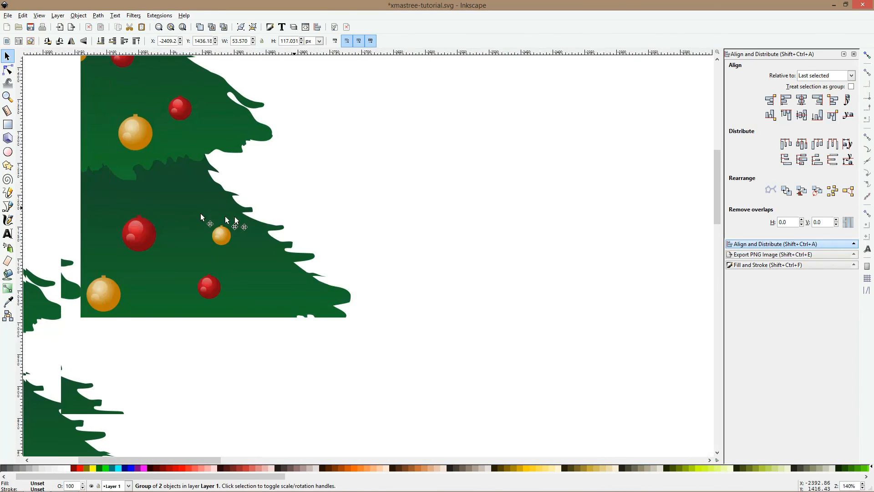
left_click(186, 210)
key("ctrl+v")
scroll(187, 211, "down", 2)
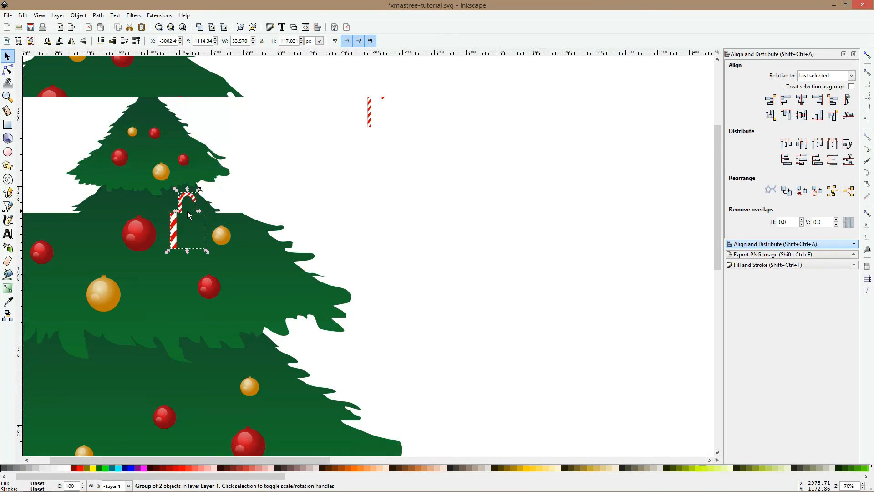
left_click_drag(189, 195, 193, 205)
key("ctrl+v")
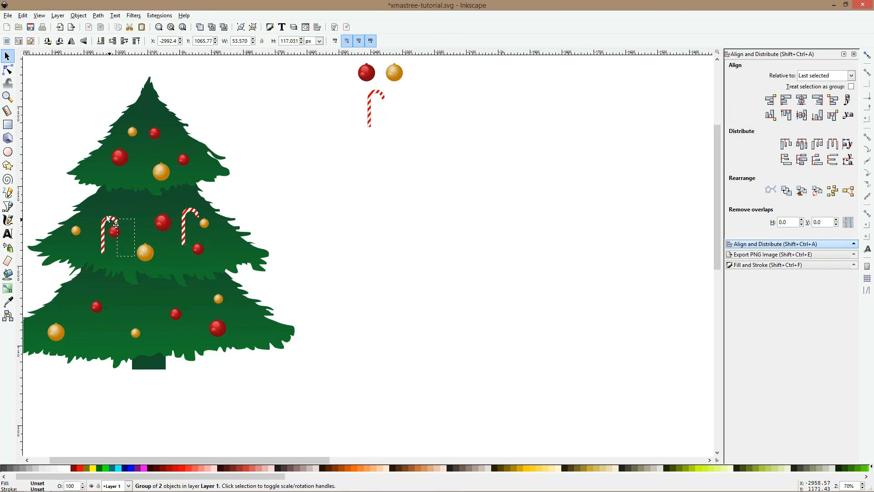
key("ctrl+v")
key("ctrl+v")
left_click_drag(203, 316, 250, 325)
key("ctrl+v")
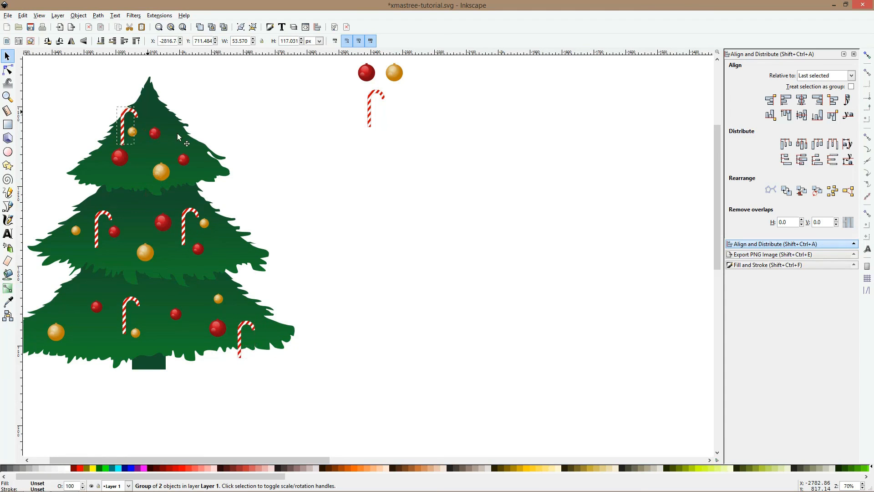
Hang two more candy canes on the top tier, a mirrored one near the peak and one at the right-hand tip, and tilt both
left_click_drag(131, 115, 153, 122)
key("ctrl+v")
left_click(151, 120)
left_click(209, 146)
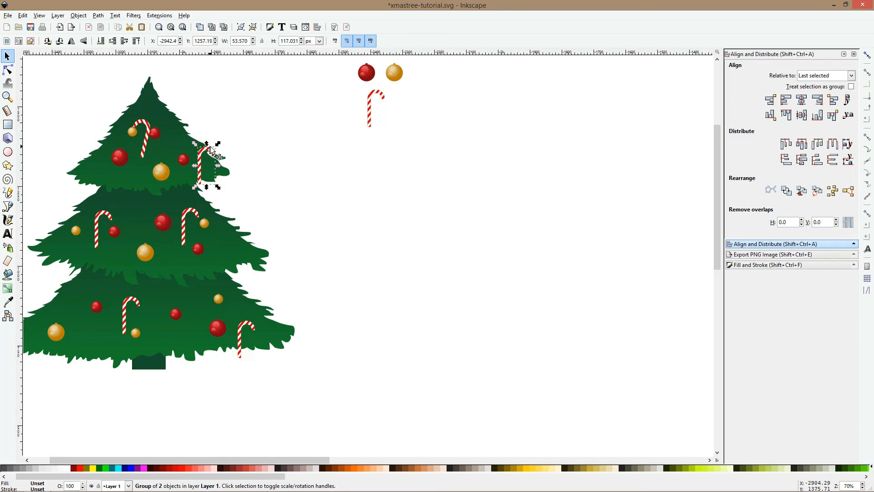
Tilt the two middle-tier candy canes in opposite directions
left_click(197, 211)
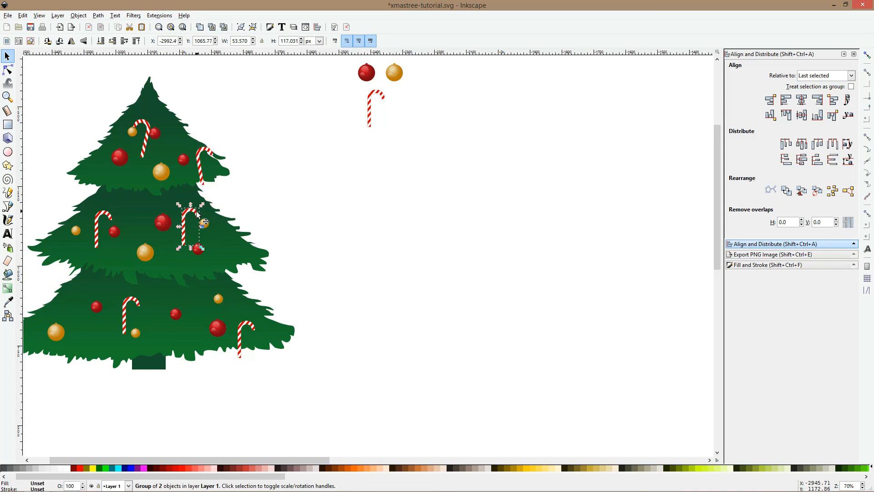
left_click_drag(196, 211, 119, 211)
left_click(112, 218)
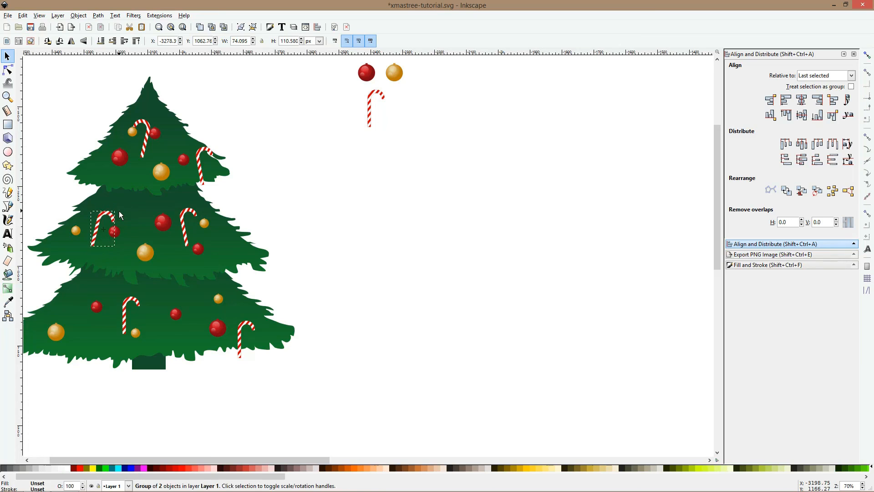
Tilt and shrink the bottom tier's inner cane, add a mirrored, tilted copy near the left branches, and shift the right cane slightly inward
left_click(132, 299)
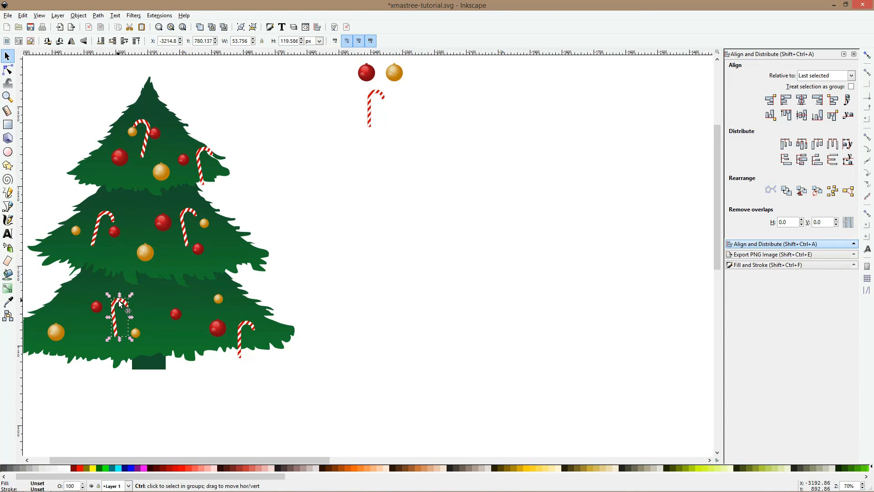
left_click_drag(119, 300, 59, 287)
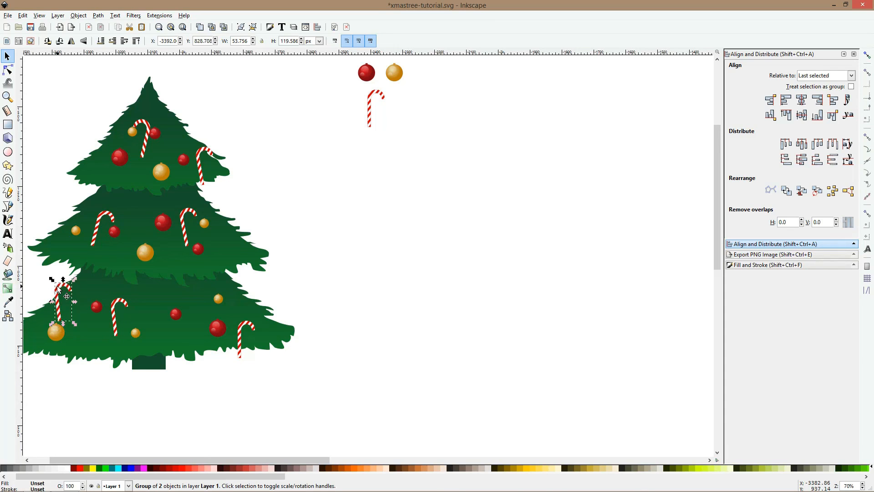
key("g")
key("s")
left_click(119, 315)
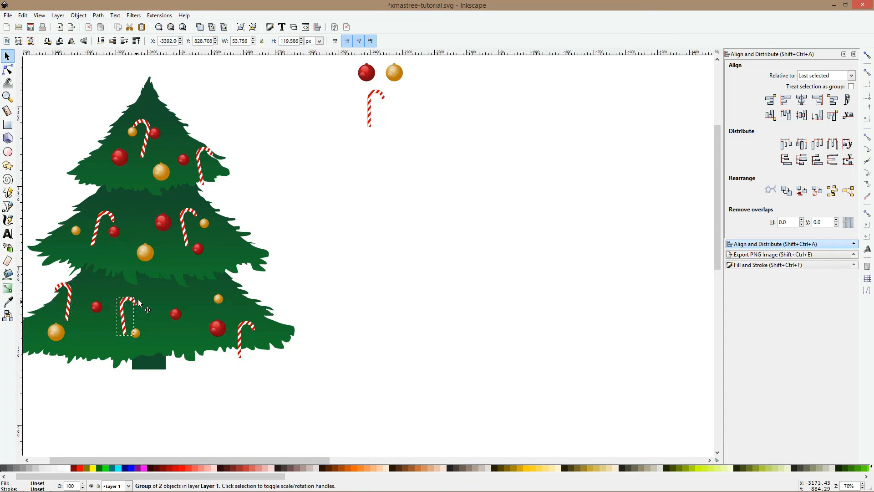
left_click_drag(138, 299, 124, 322)
left_click_drag(245, 325, 239, 323)
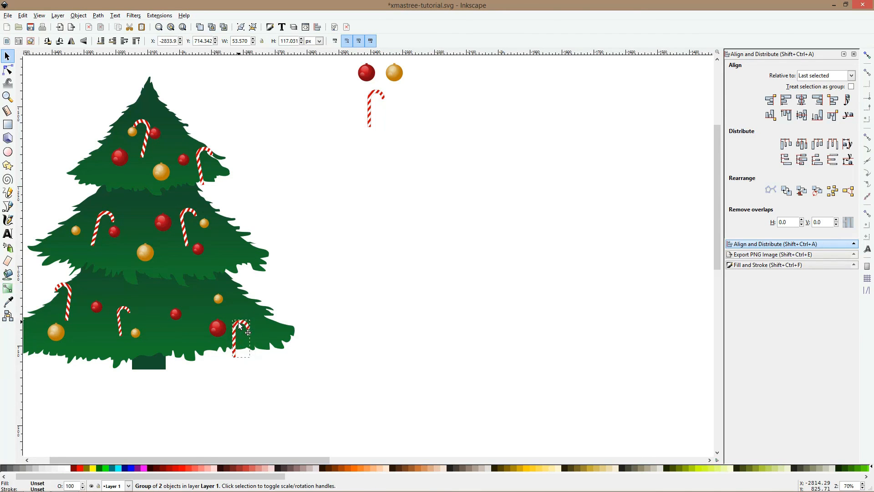
Mirror the middle tier's left candy cane horizontally
left_click(301, 264)
scroll(299, 263, "down", 2)
scroll(225, 285, "up", 1)
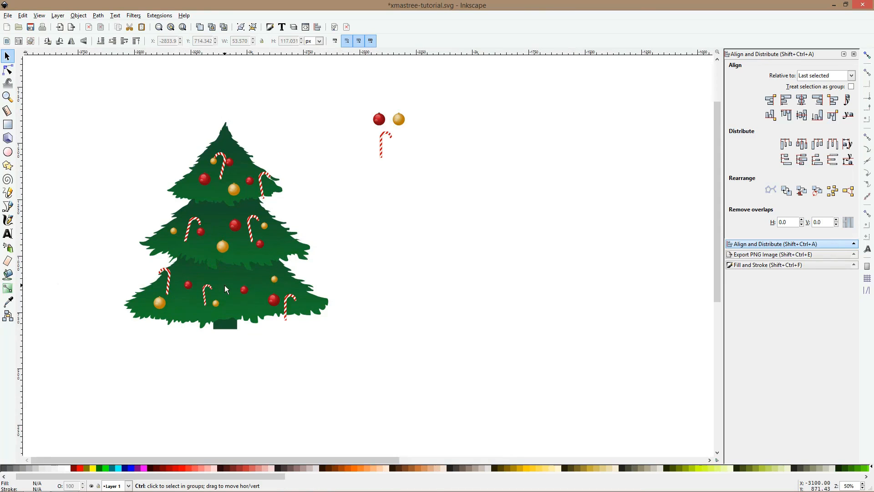
scroll(202, 234, "up", 2)
left_click(201, 216)
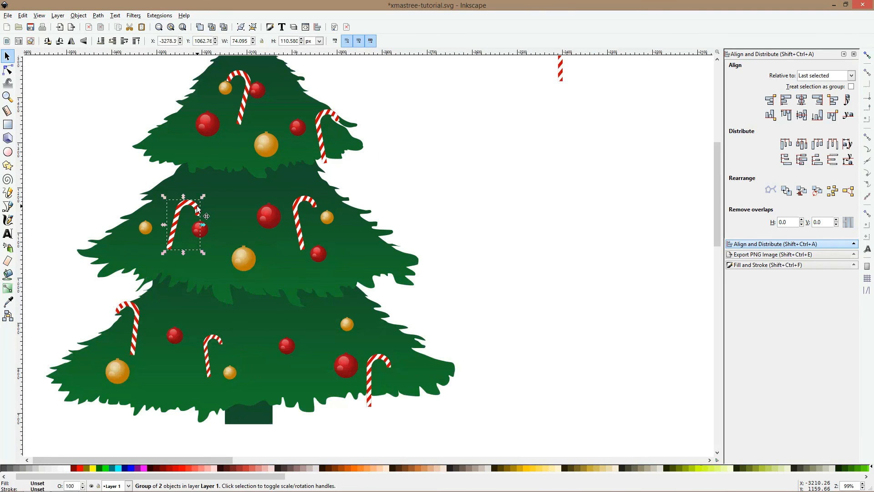
key("h")
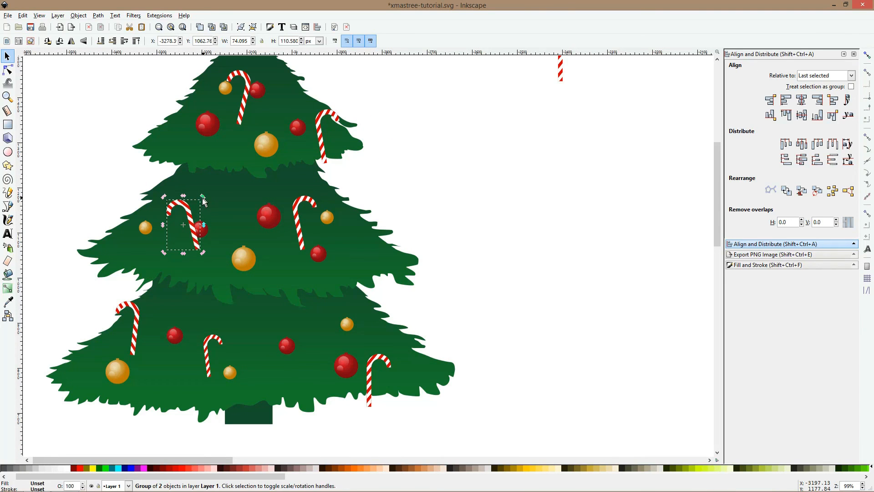
left_click(387, 185)
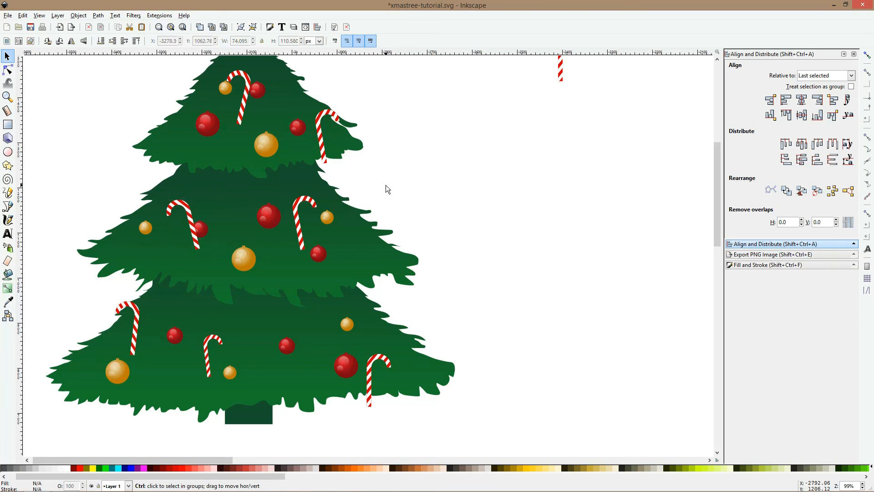
Draw a circle about 63 px across in the empty space beside the tree
scroll(386, 186, "down", 2)
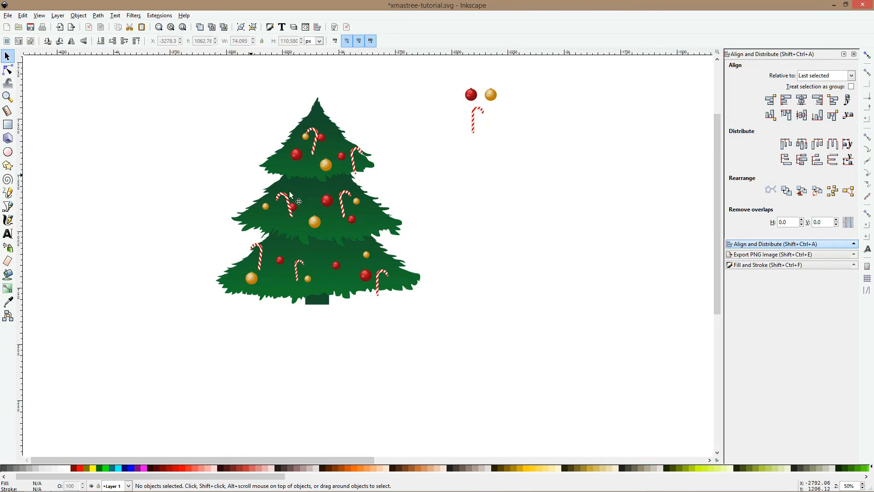
left_click(8, 152)
scroll(449, 168, "up", 3)
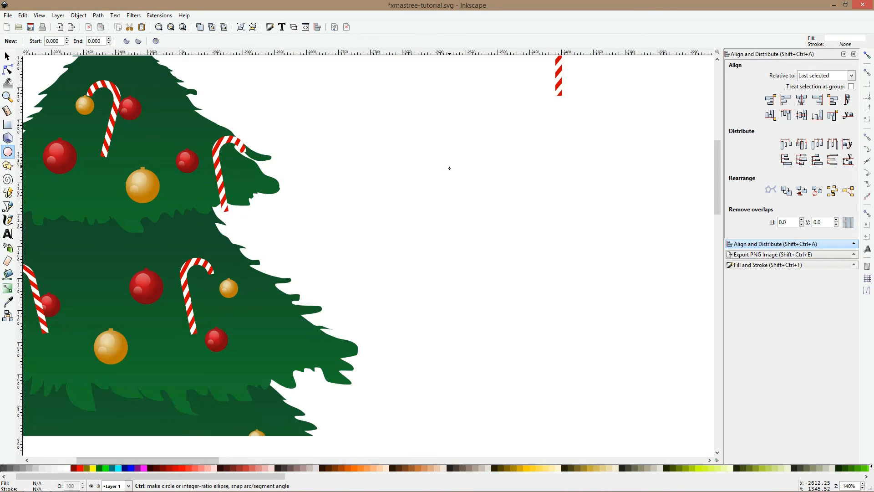
scroll(450, 169, "down", 1)
left_click_drag(436, 174, 336, 189)
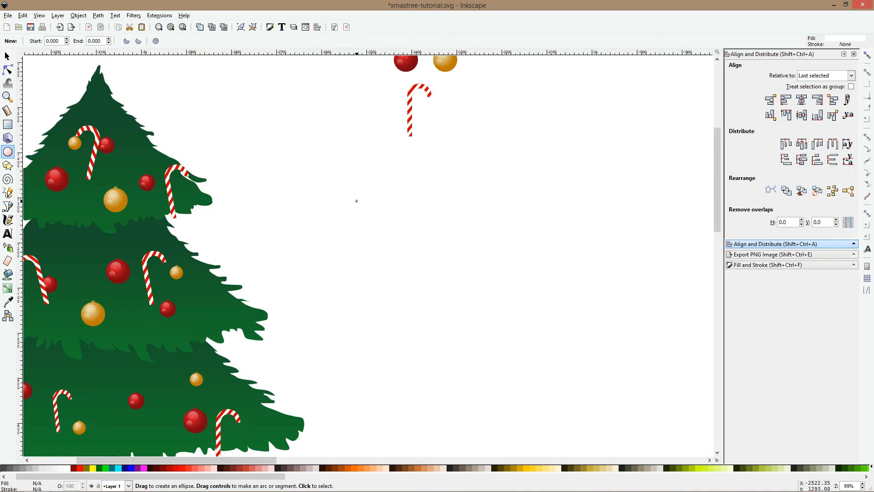
key("ctrl")
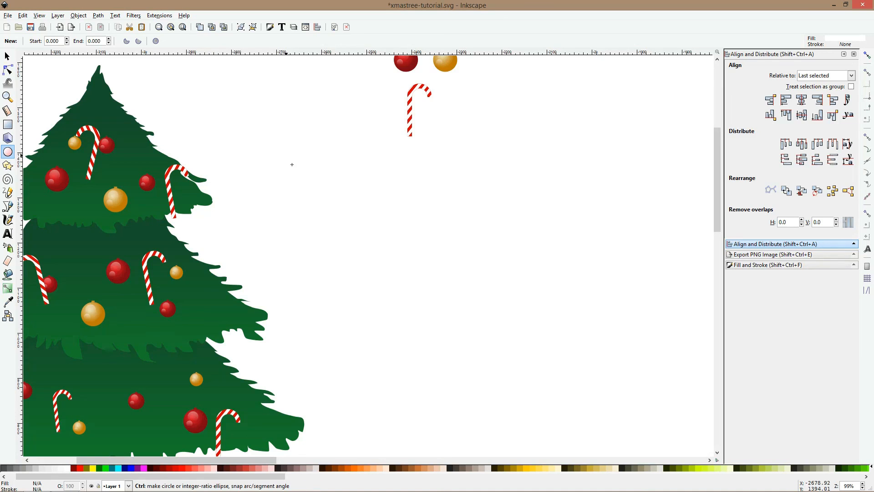
left_click_drag(327, 173, 356, 203)
Fill the new circle with the gold colour sampled from a gold ornament on the tree
left_click(7, 302)
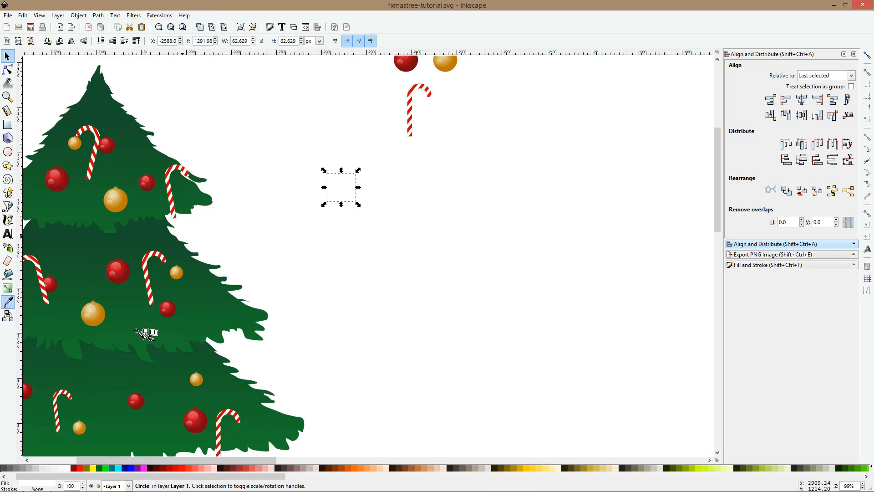
left_click(101, 315)
key("s")
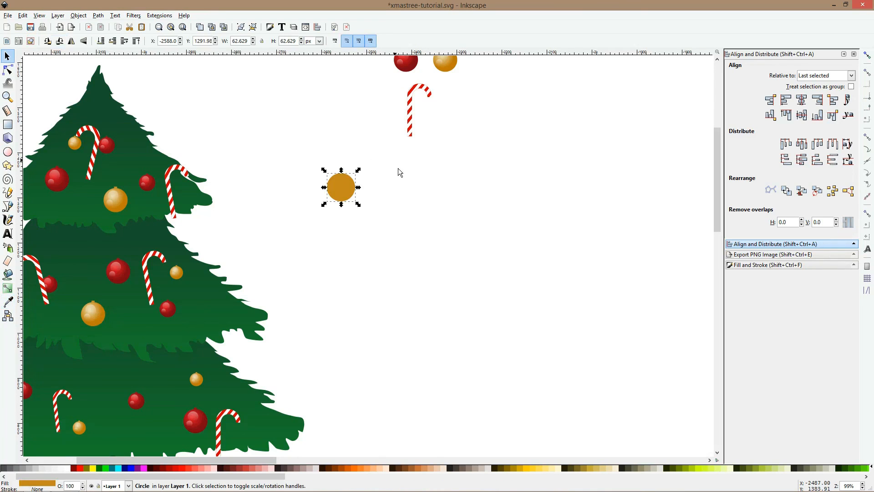
Shrink the gold circle to about 16 px and stamp overlapping copies of it into a rounded cluster
mouse_move(360, 188)
left_mouse_down()
mouse_move(326, 180)
mouse_move(307, 192)
mouse_move(330, 172)
mouse_move(314, 163)
mouse_move(313, 180)
mouse_move(330, 186)
mouse_move(302, 161)
mouse_move(330, 155)
mouse_move(289, 168)
left_mouse_up()
scroll(337, 188, "up", 4, "ctrl")
key("space")
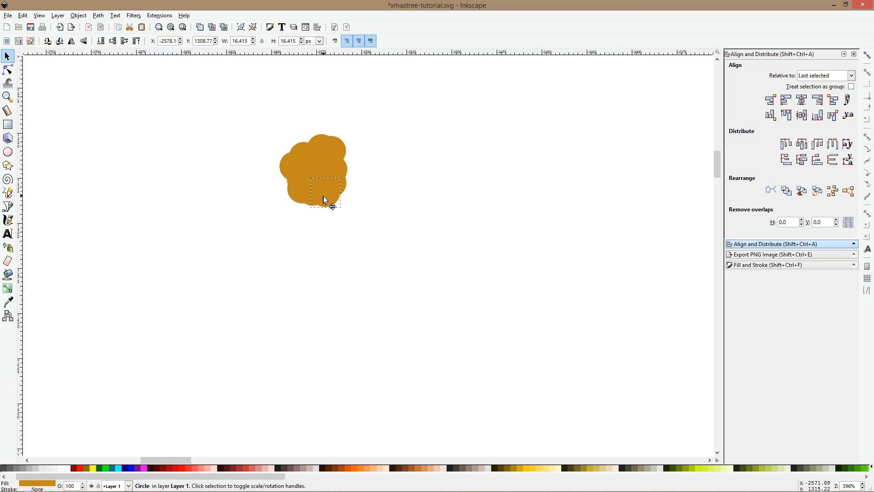
Add smaller gold circles around the cluster's edge, forming a shape about 45 × 52 px, and select all the circles
mouse_move(323, 197)
left_mouse_down()
mouse_move(341, 183)
mouse_move(307, 128)
mouse_move(315, 124)
mouse_move(313, 143)
mouse_move(299, 138)
mouse_move(276, 164)
mouse_move(303, 207)
mouse_move(335, 207)
mouse_move(344, 176)
mouse_move(338, 137)
mouse_move(317, 132)
left_mouse_up()
key("ctrl+d")
key("ctrl+d")
key("space")
key("space")
left_click_drag(250, 95, 374, 259)
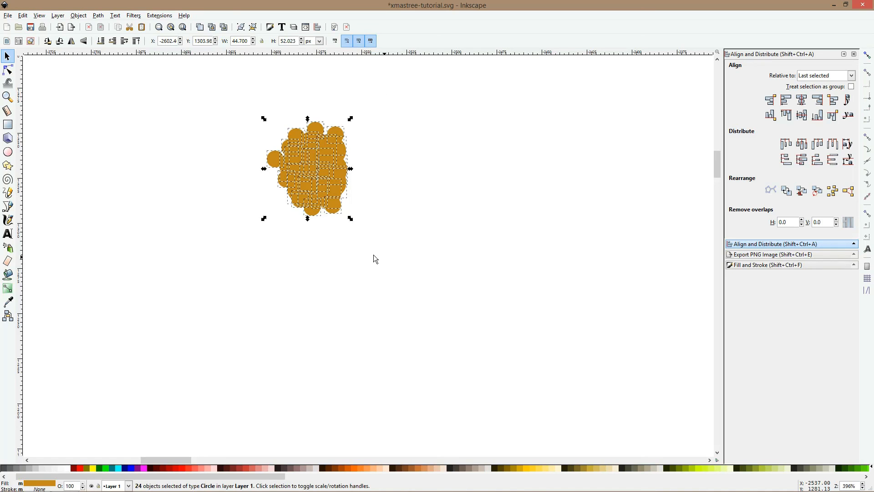
Move the stray circle in against the cluster's edge and unite all the gold circles into one path
left_click_drag(273, 159, 283, 151)
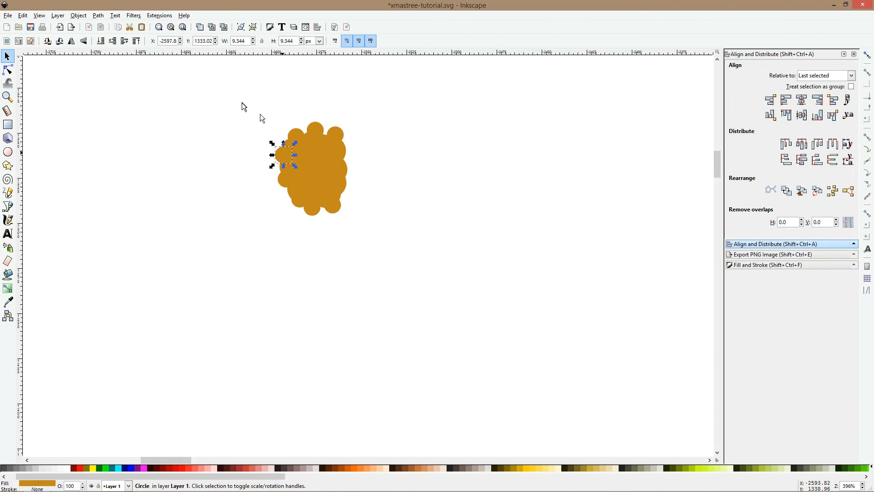
left_click_drag(262, 103, 362, 261)
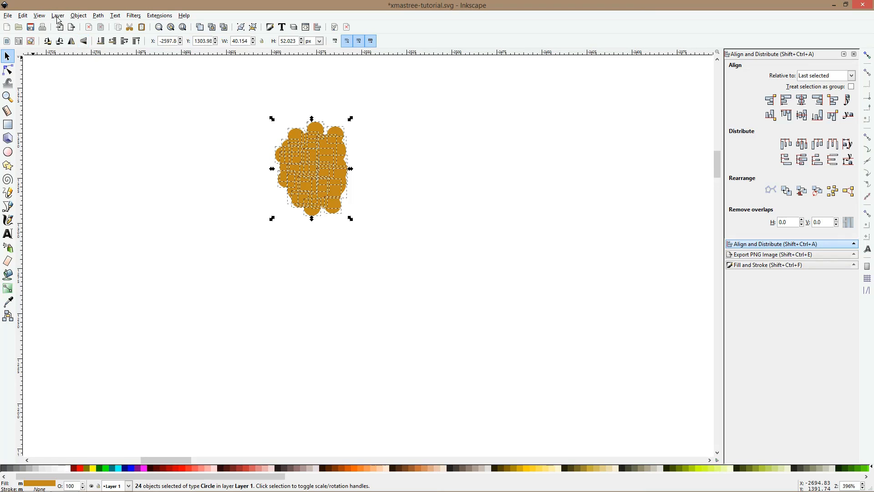
left_click(98, 15)
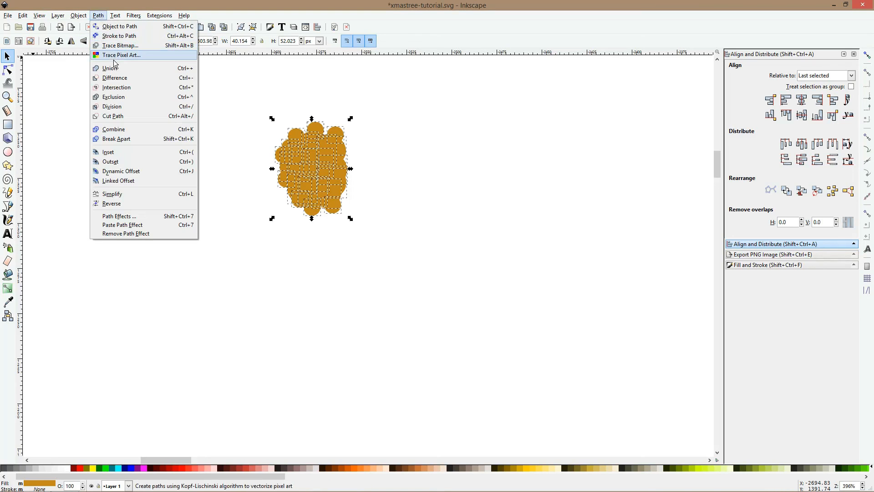
left_click(114, 71)
left_click(184, 140)
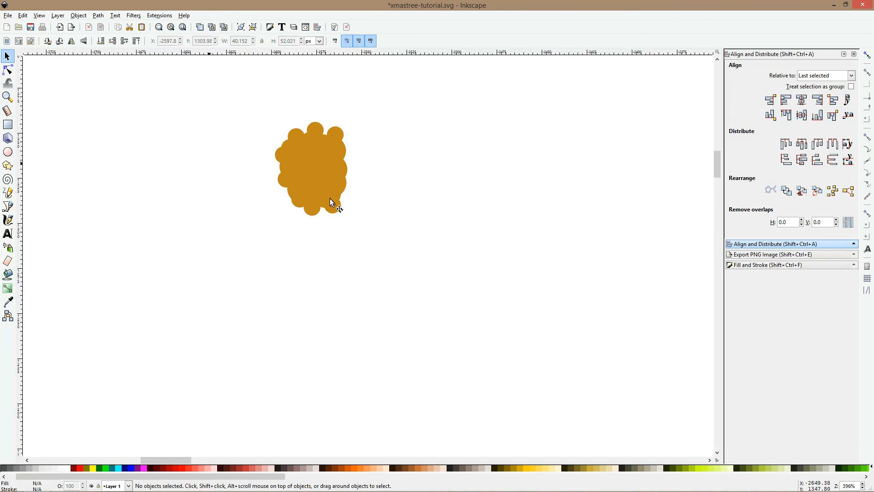
left_click(320, 182)
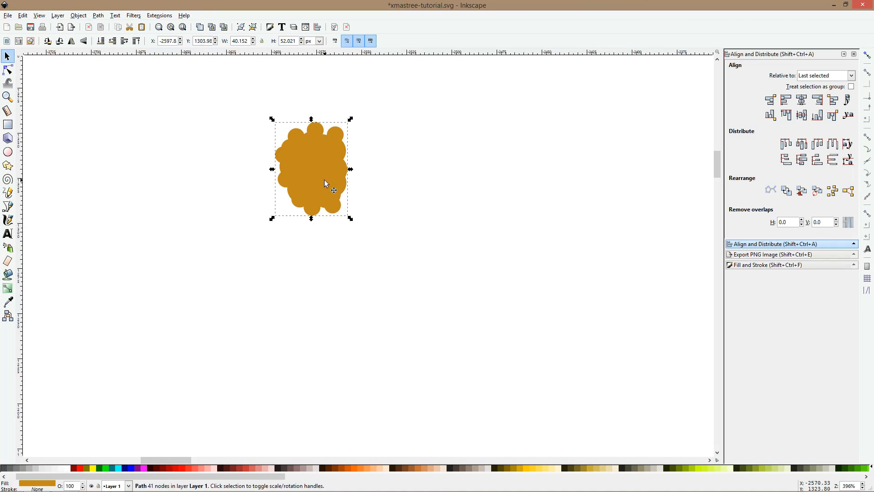
Draw a line across the tree's top tier, from its left edge to its right edge, and bend it into a sagging curve
scroll(258, 231, "down", 3)
left_click_drag(480, 147, 488, 144)
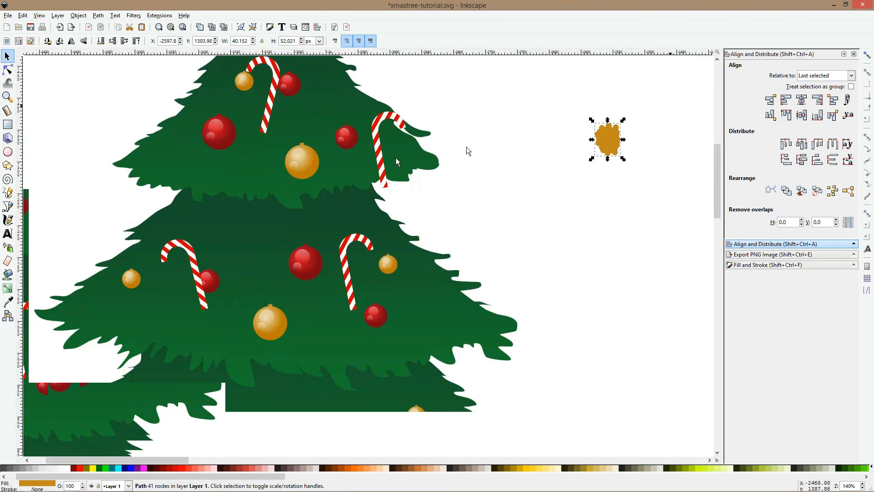
scroll(346, 176, "down", 2)
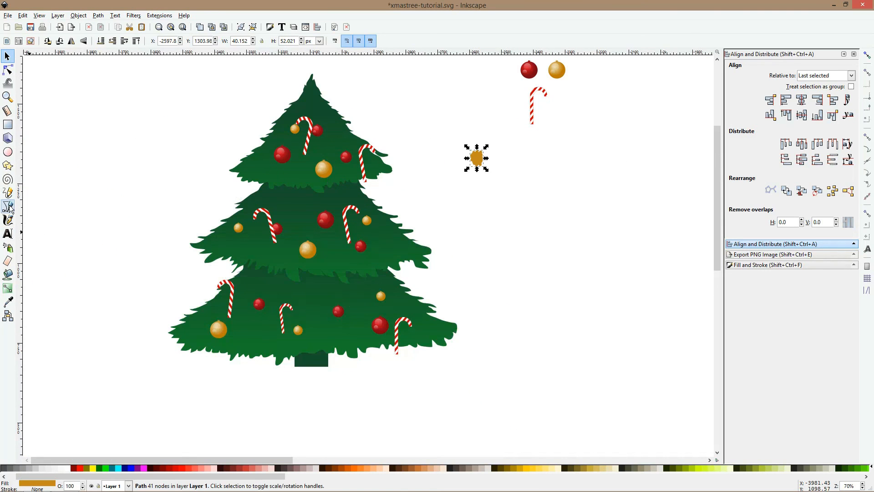
left_click(10, 208)
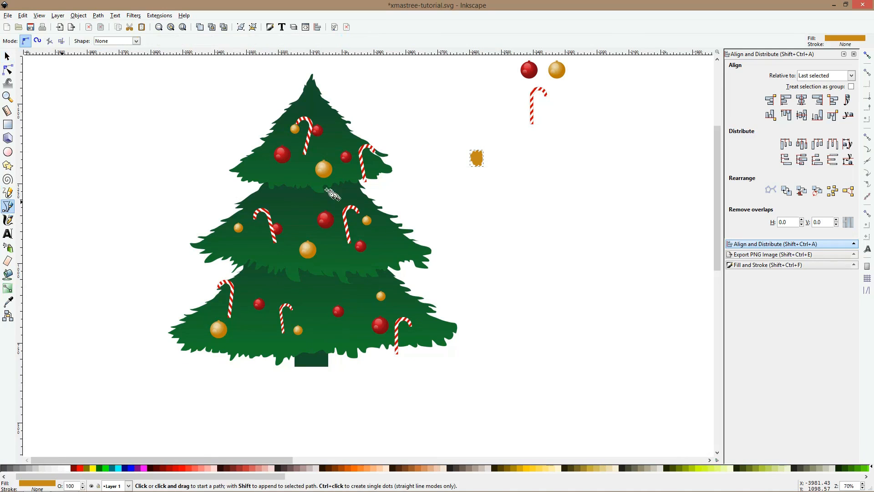
left_click(266, 137)
double_click(385, 163)
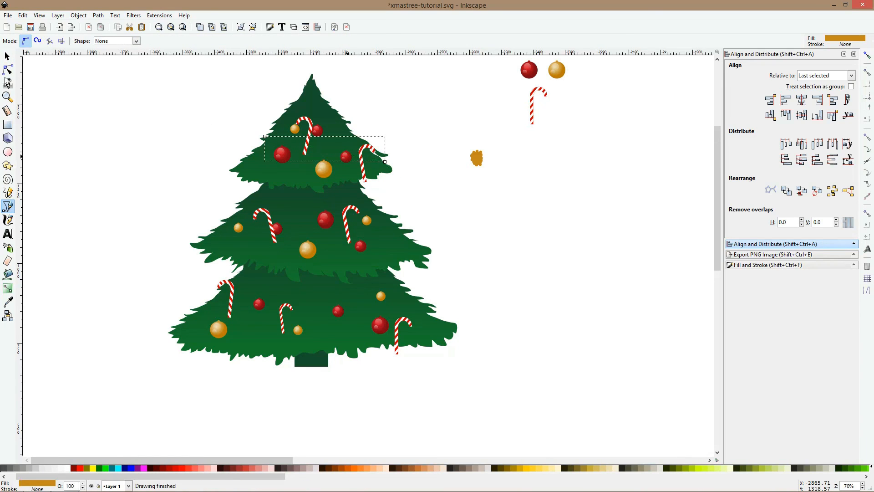
left_click(8, 71)
left_click_drag(324, 149, 324, 158)
Remove the top curve's fill and give it a flat pale peach stroke (ffe6d5ff)
key("shift+ctrl+f")
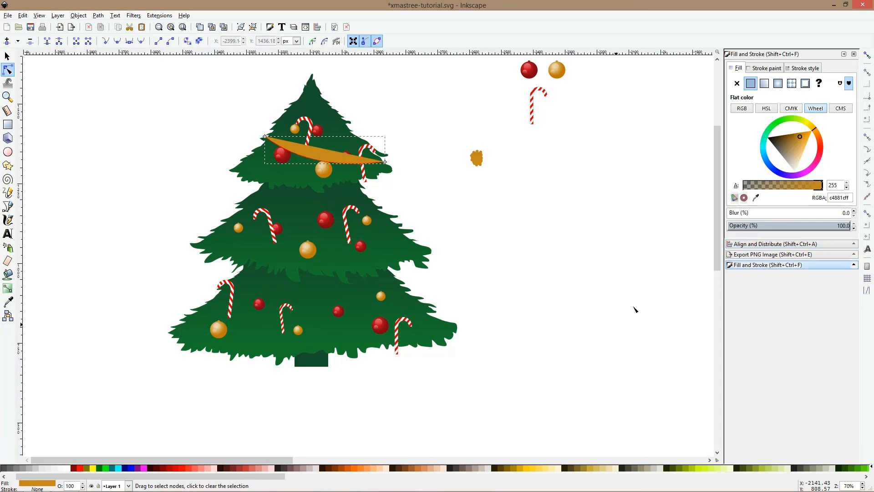
left_click(737, 83)
left_click(759, 68)
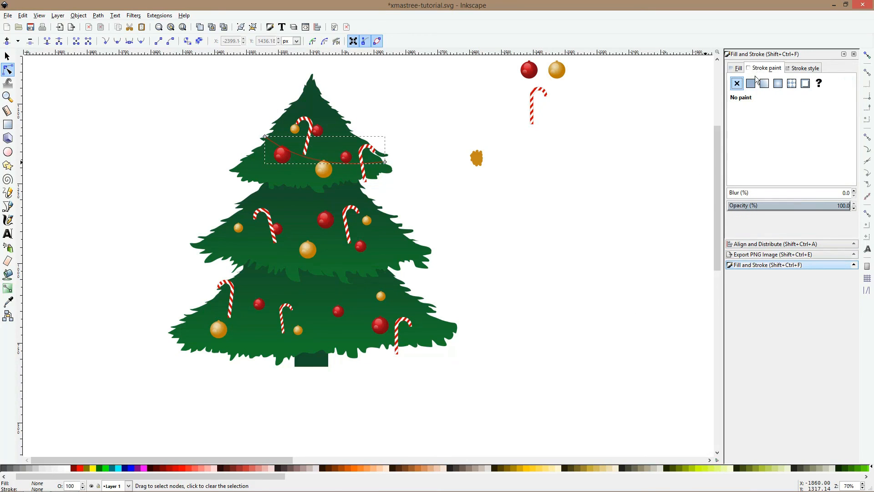
left_click(751, 83)
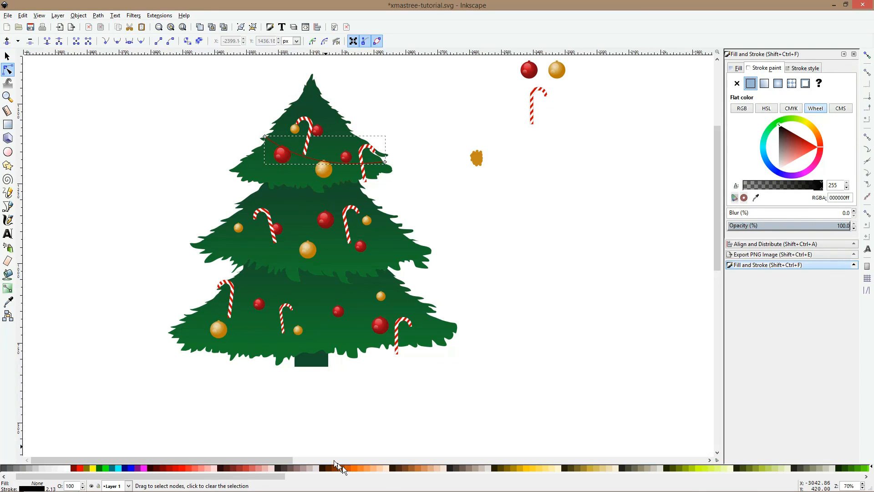
left_click(366, 468)
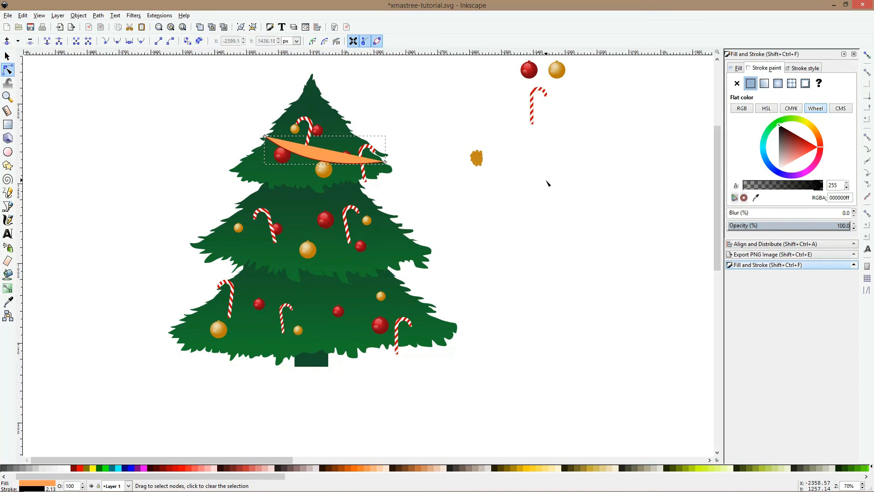
key("ctrl+z")
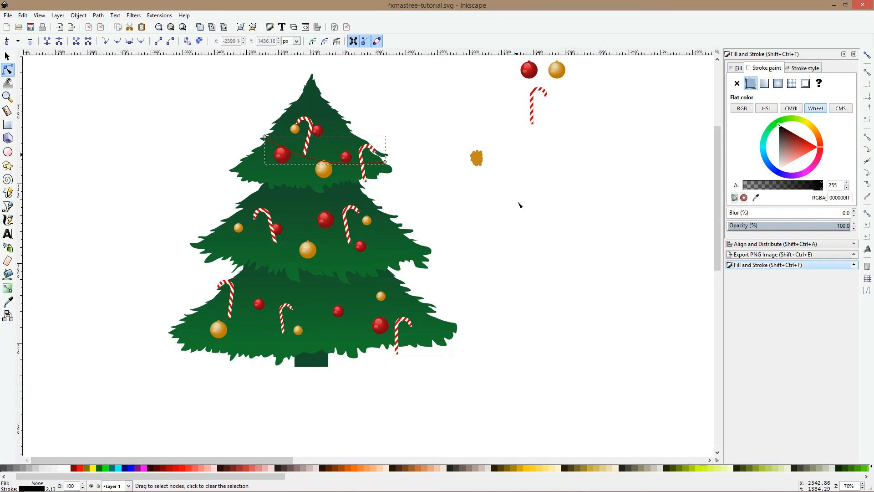
left_click(395, 464, "shift")
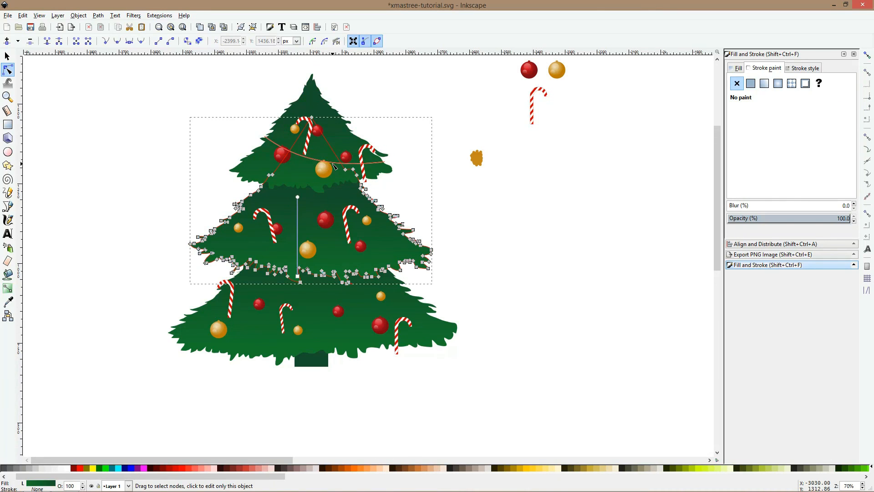
Draw a straight line across the tree's middle tier and another across its bottom tier
left_click(8, 206)
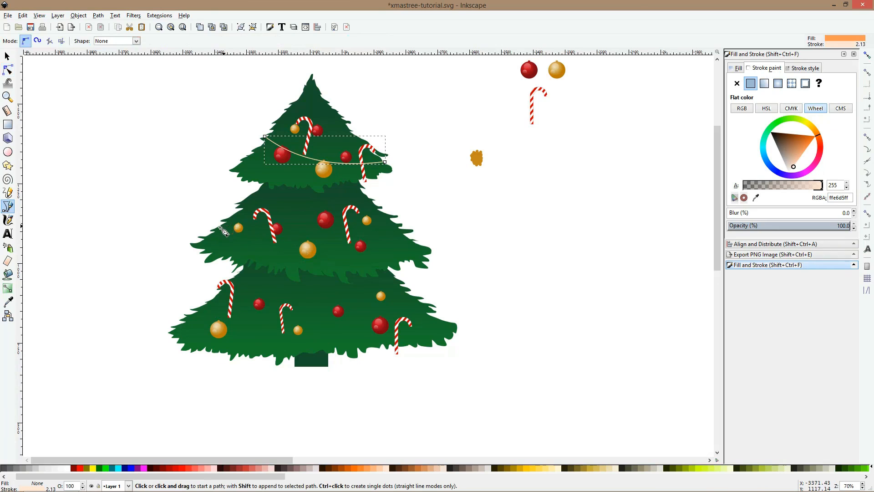
left_click(383, 207)
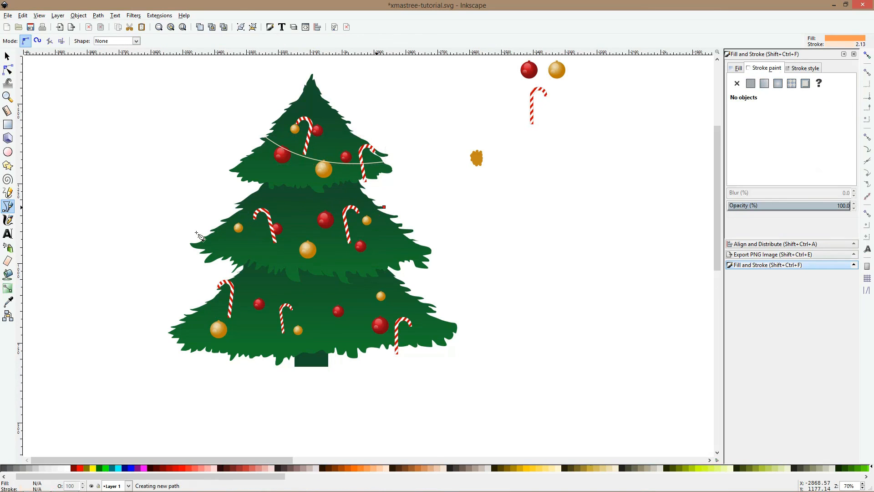
double_click(204, 234)
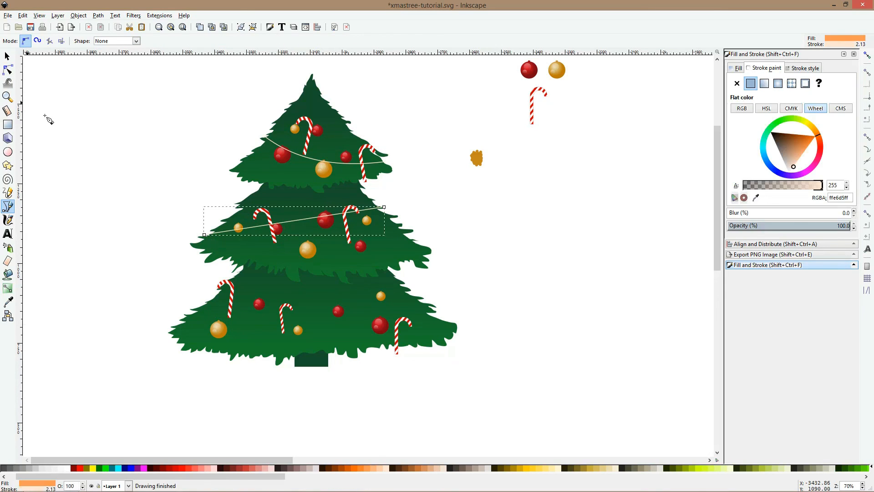
left_click(195, 294)
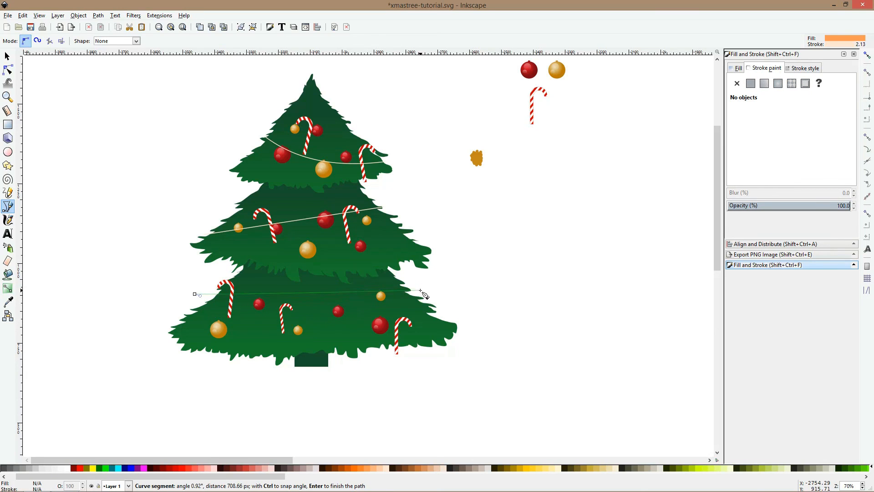
double_click(421, 290)
Bend the middle and bottom lines into sagging curves and remove the fill from both
left_click(8, 70)
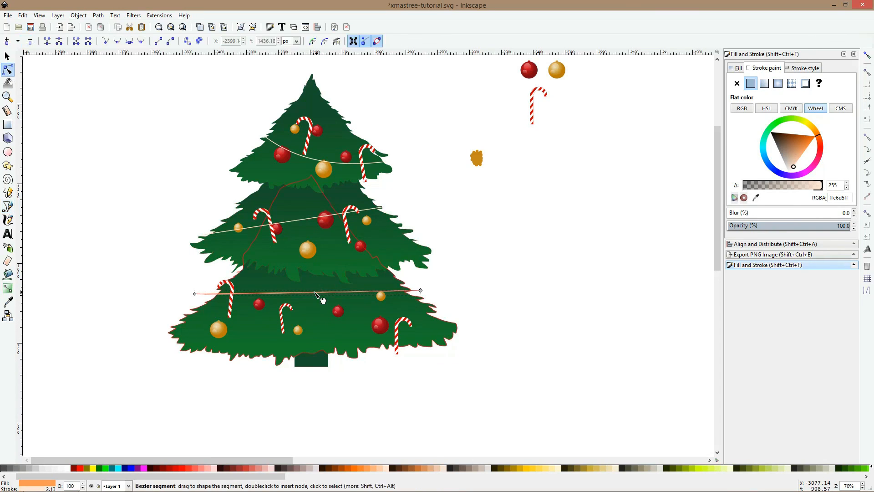
left_click_drag(317, 292, 319, 324)
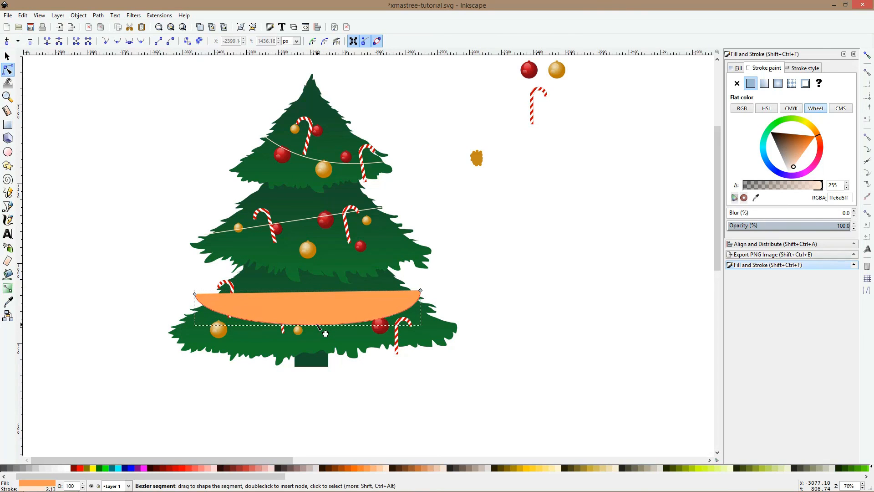
left_click(300, 221)
left_click_drag(301, 223, 312, 248)
left_click(332, 307, "shift")
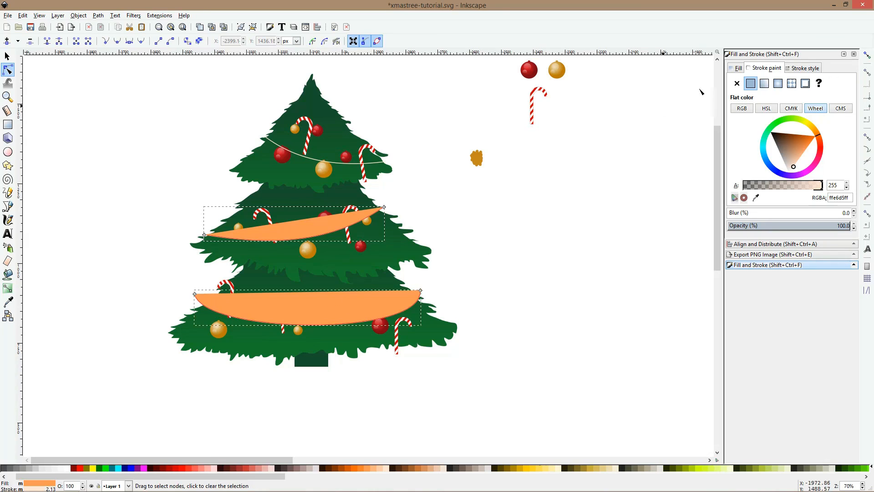
left_click(738, 67)
left_click(737, 84)
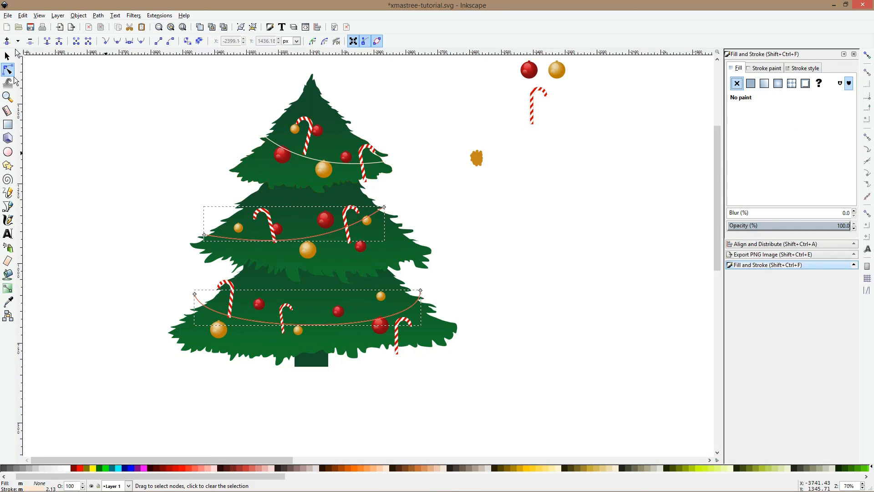
Select the curve on the tree's top tier and open the path effects settings for it
left_click(7, 56)
left_click(151, 180)
left_click(309, 159)
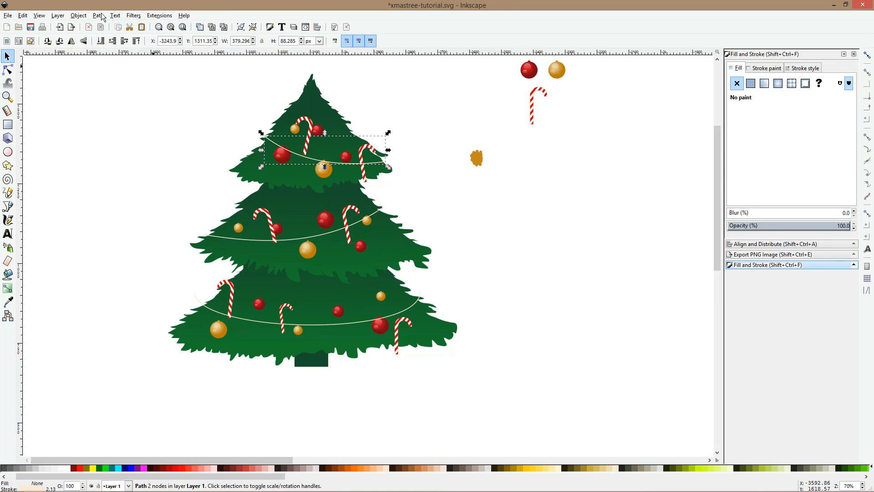
left_click(295, 240, "shift")
left_click(133, 184)
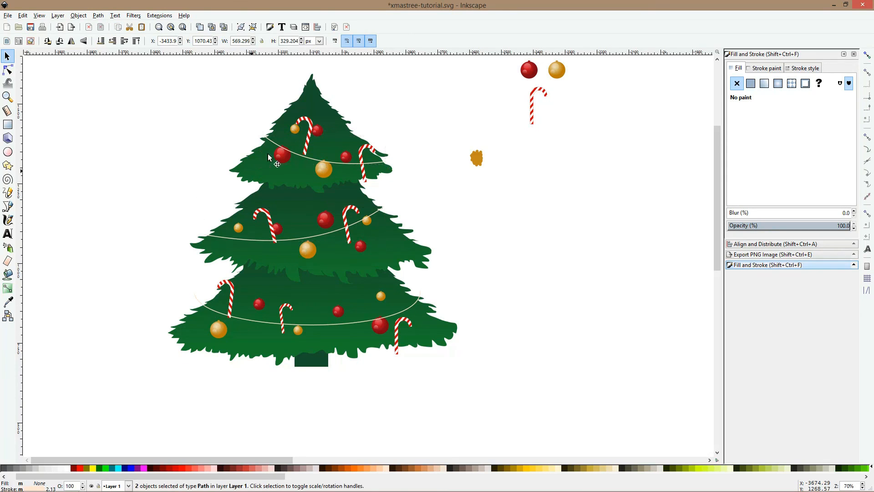
left_click(269, 141)
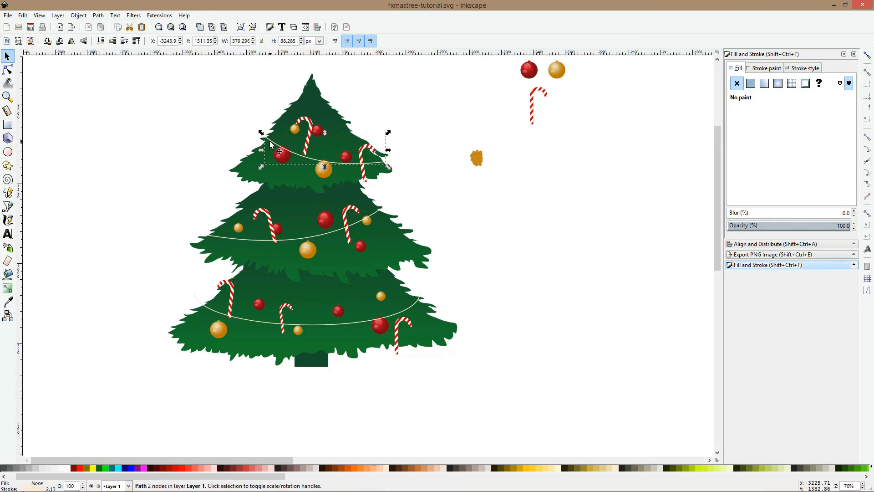
left_click(98, 15)
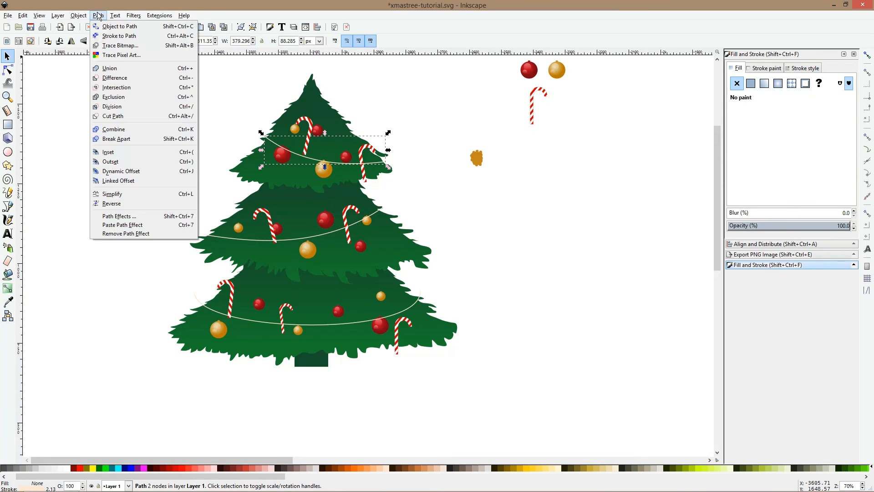
left_click(148, 217)
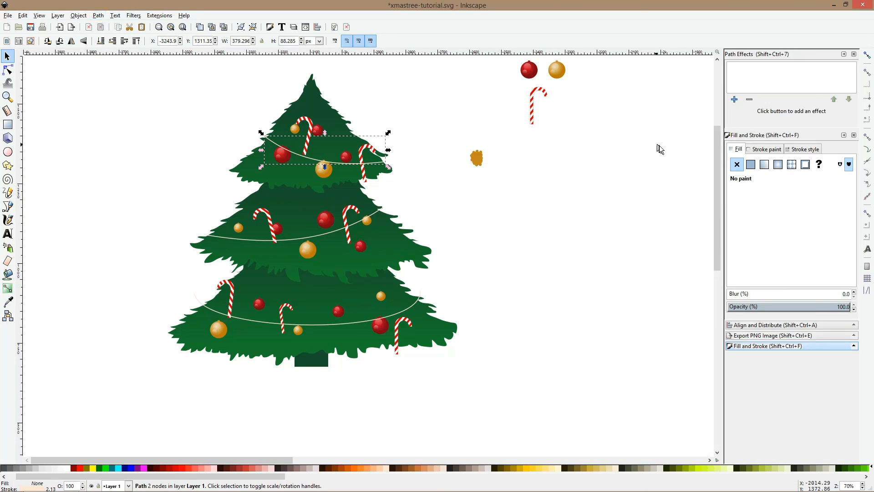
left_click(735, 100)
scroll(493, 269, "down", 1)
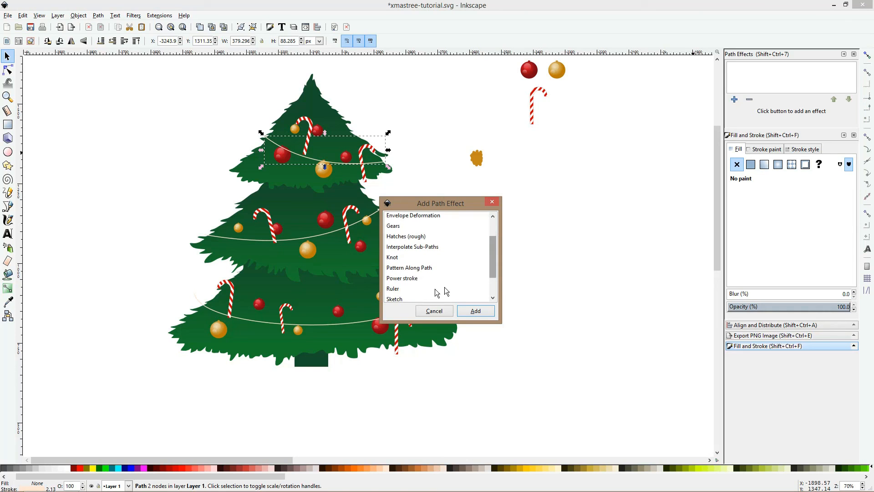
left_click(485, 311)
left_click(470, 162)
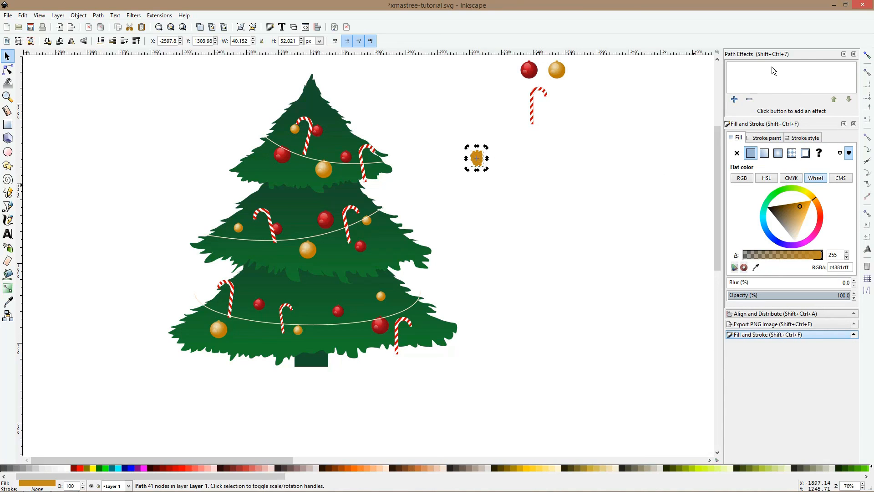
left_click(316, 160)
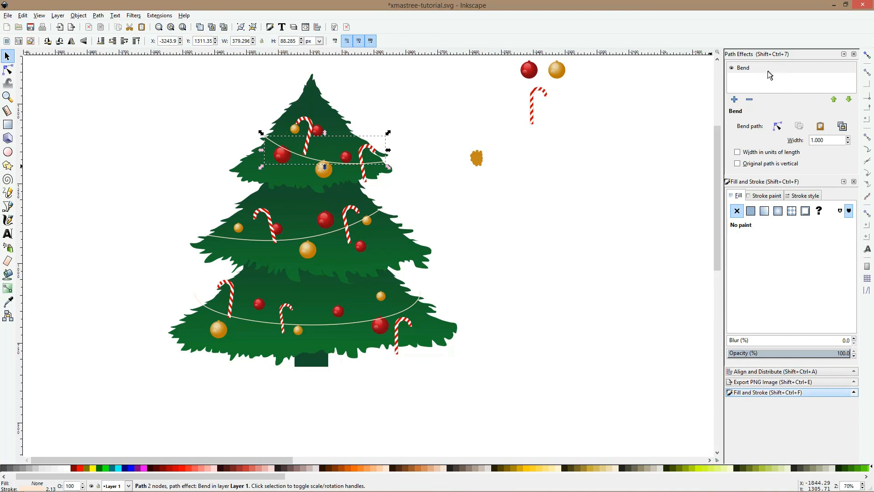
left_click(750, 99)
Apply a Pattern Along Path effect to the top curve, using the copied cluster as the pattern source with repeated, stretched copies
left_click(735, 100)
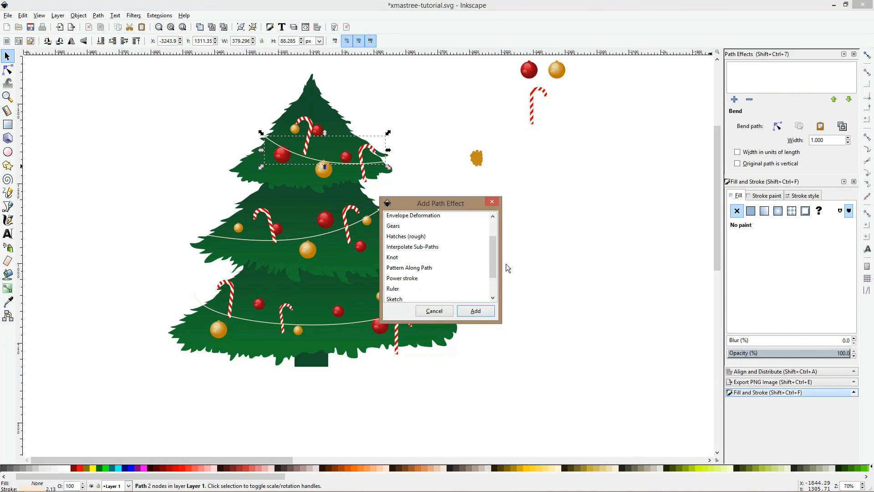
left_click(414, 268)
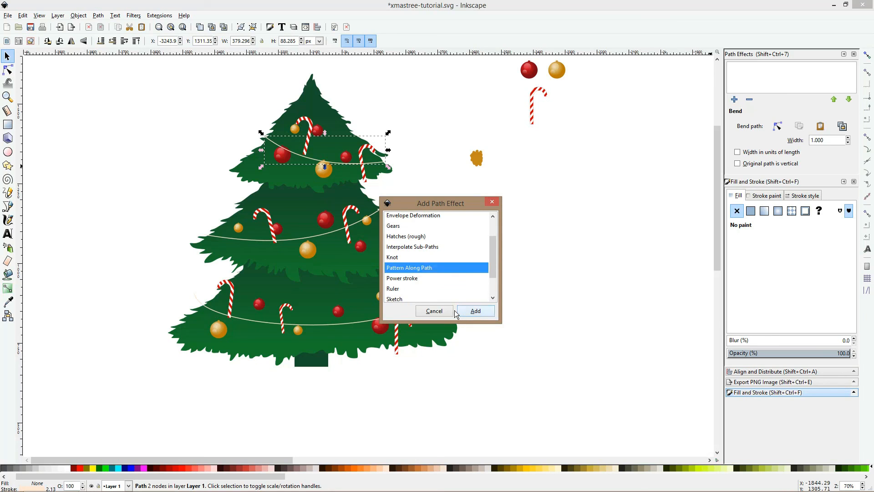
left_click(475, 312)
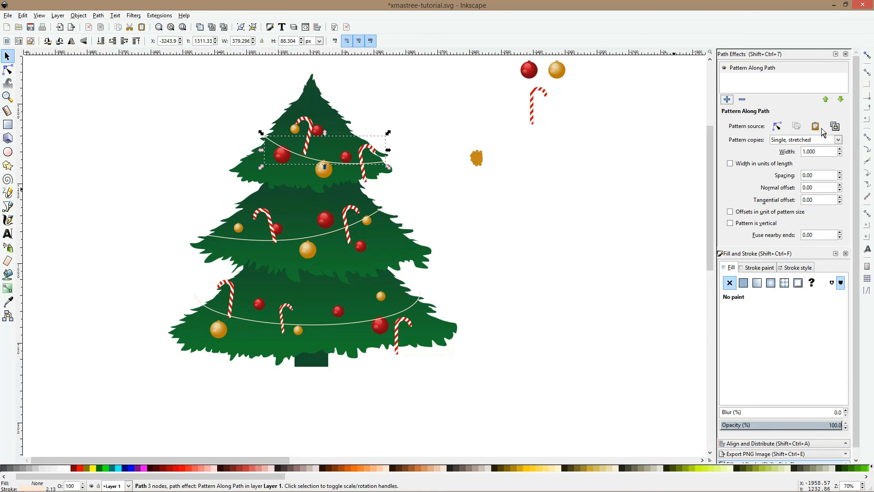
left_click(838, 140)
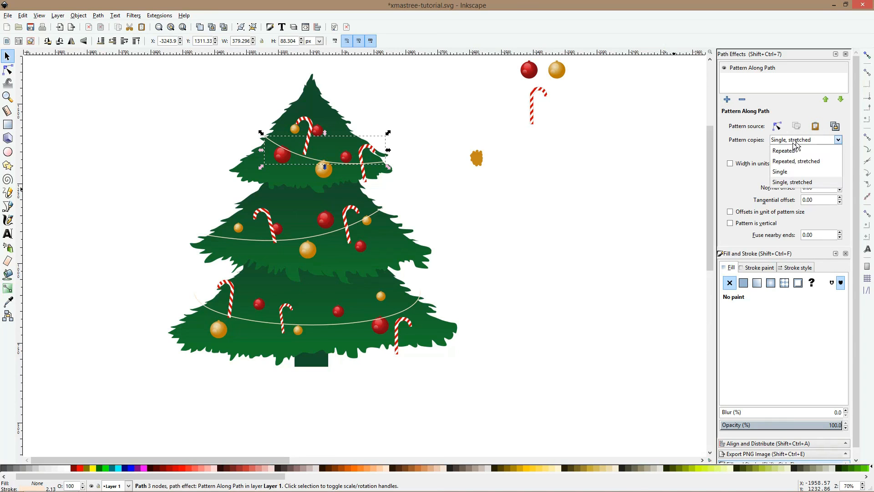
left_click(788, 154)
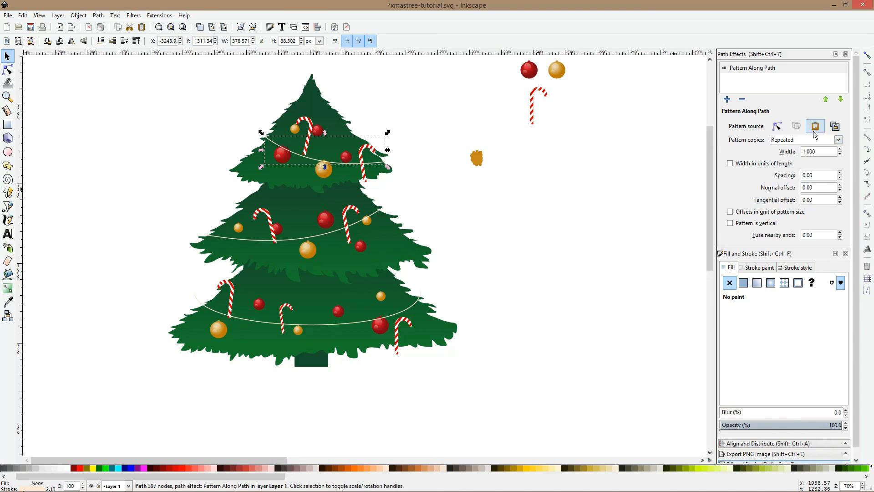
left_click(813, 140)
left_click(801, 164)
left_click(814, 128)
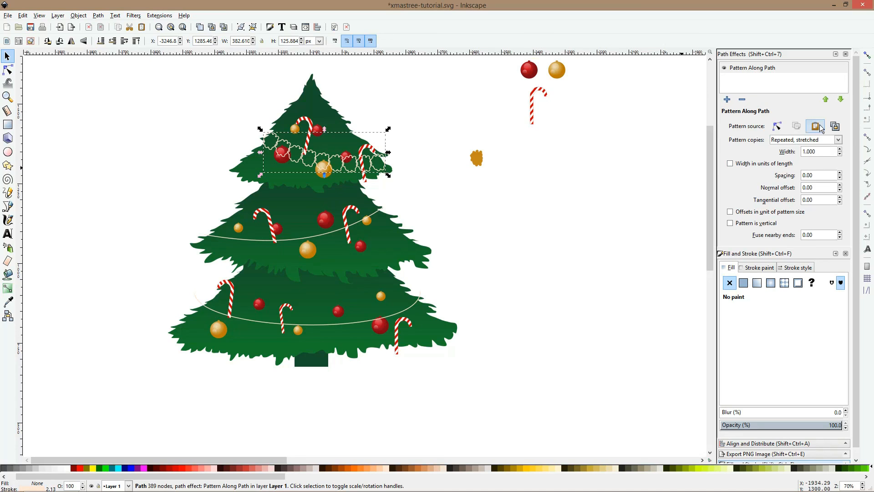
Scale the gold cluster down to about 24 × 31 px and paste it as the new pattern source for the top curve
left_click(481, 161)
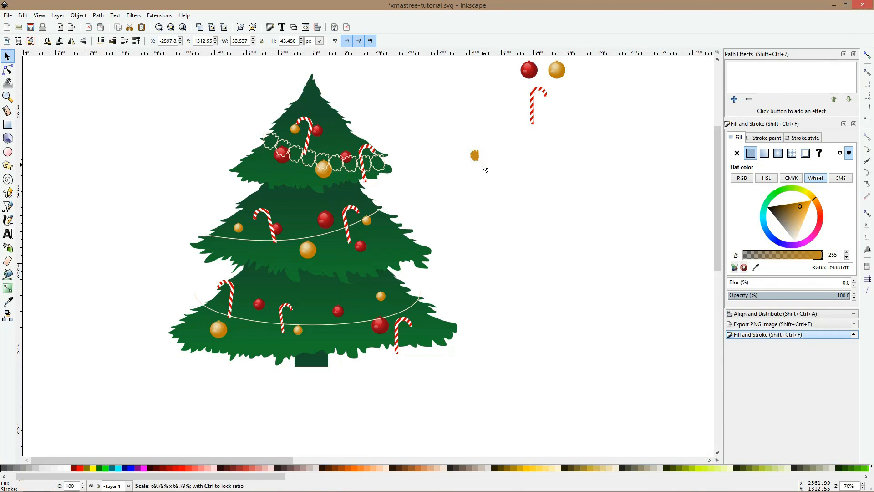
left_click(342, 161)
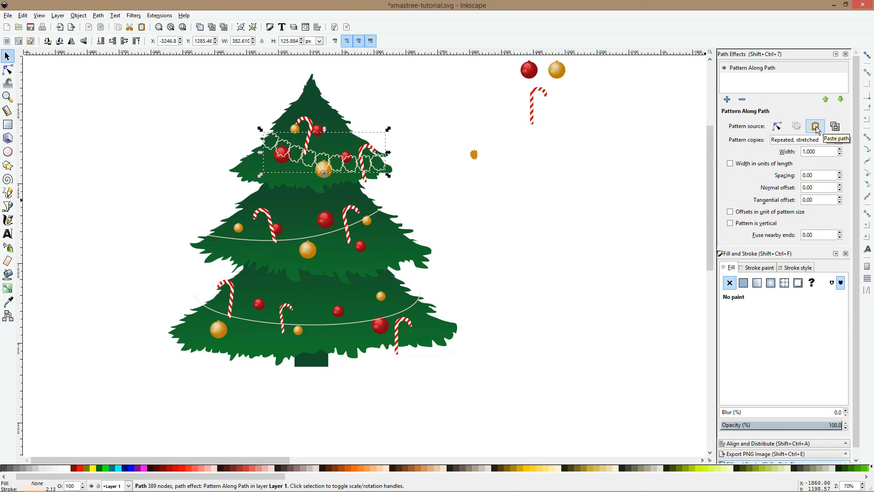
left_click(817, 130)
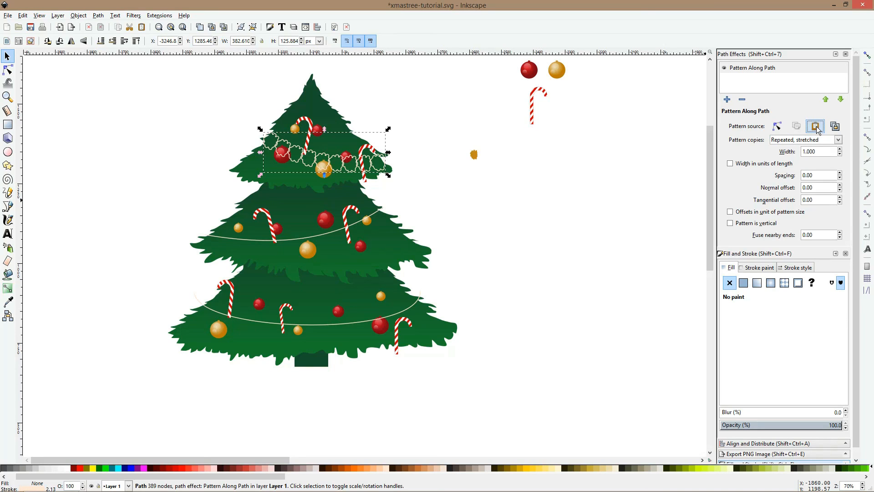
left_click(475, 155)
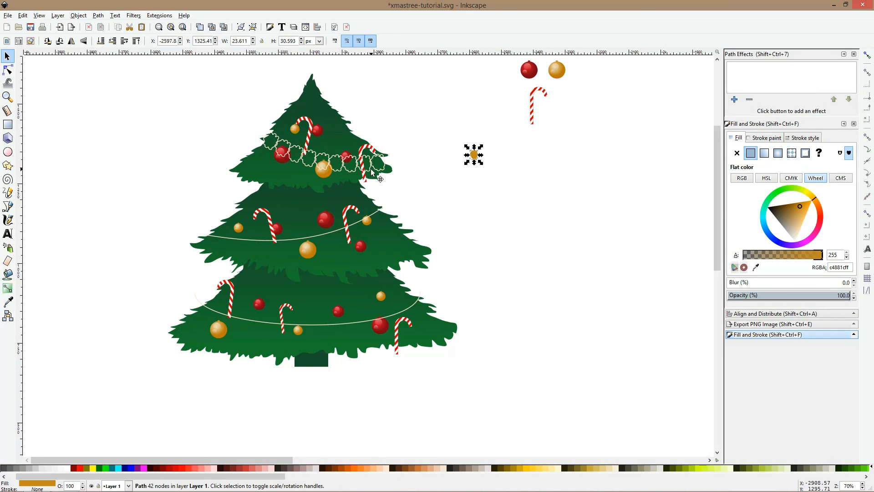
left_click(372, 170)
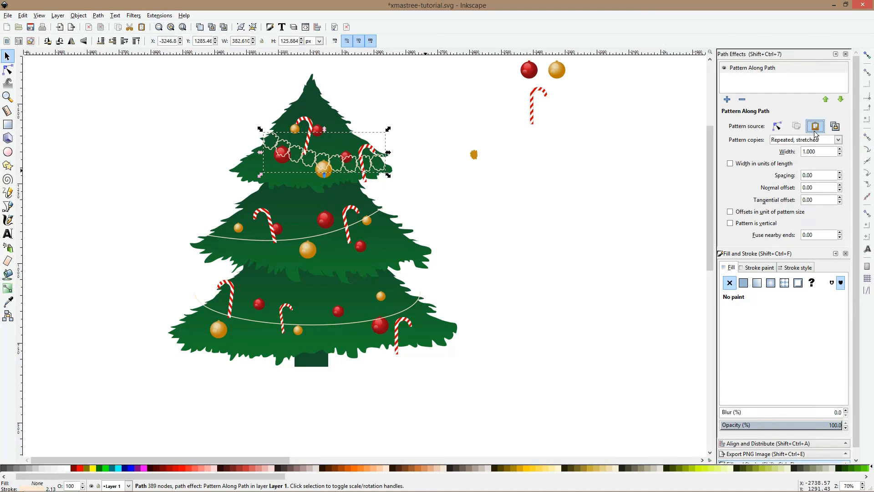
left_click(815, 127)
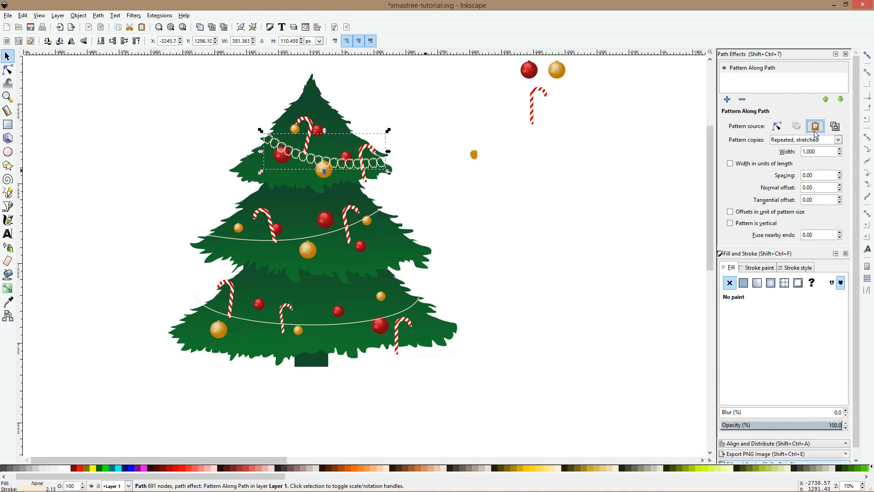
Set the spacing between pattern copies on the top garland to -6
left_click(841, 178)
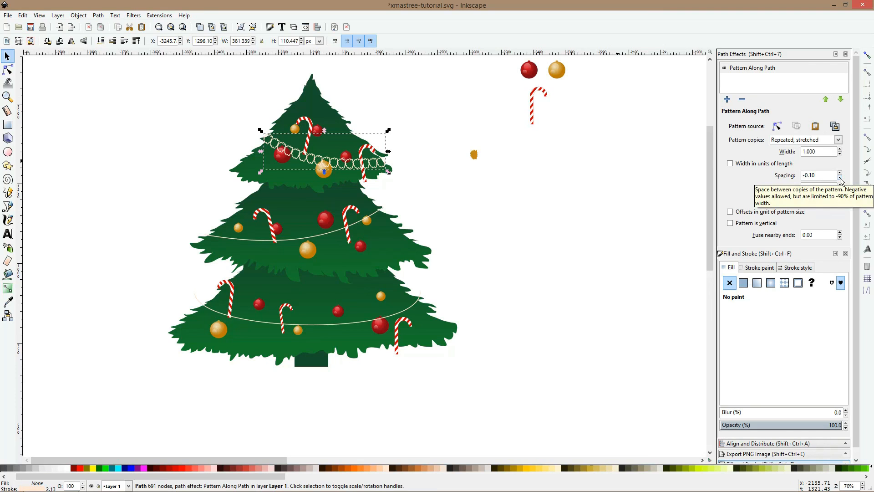
left_click_drag(818, 175, 811, 175)
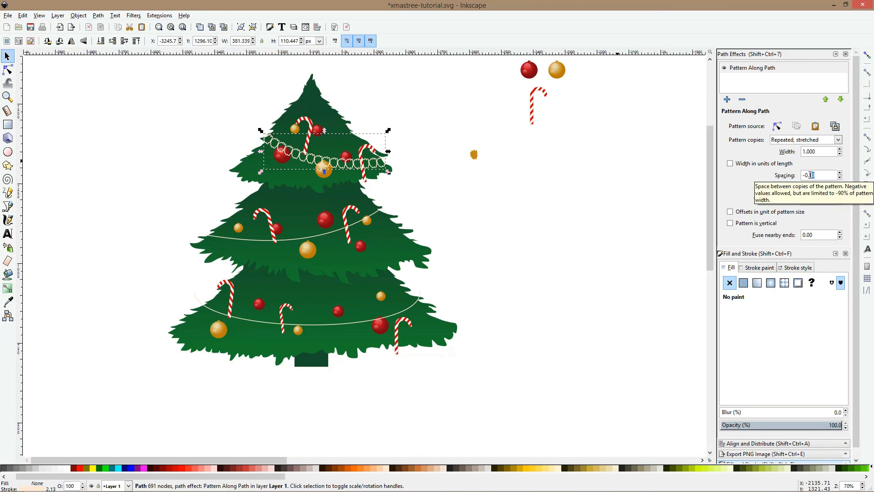
type("50")
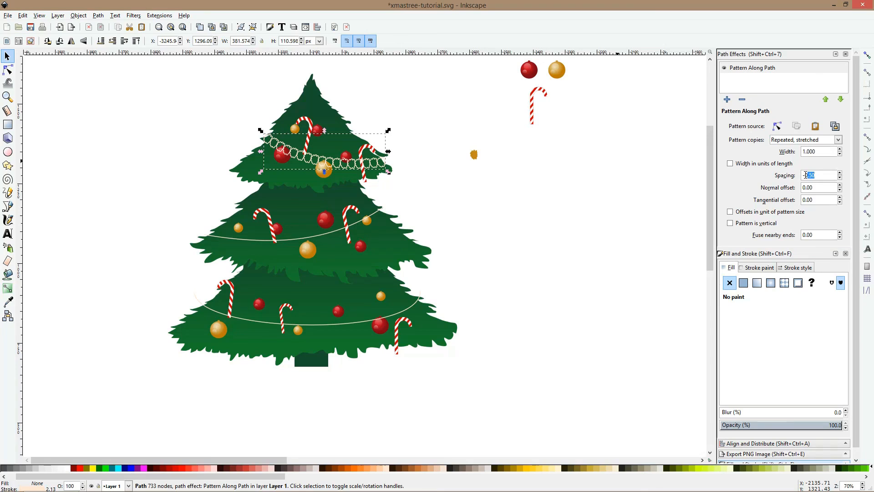
type("3")
key("Return")
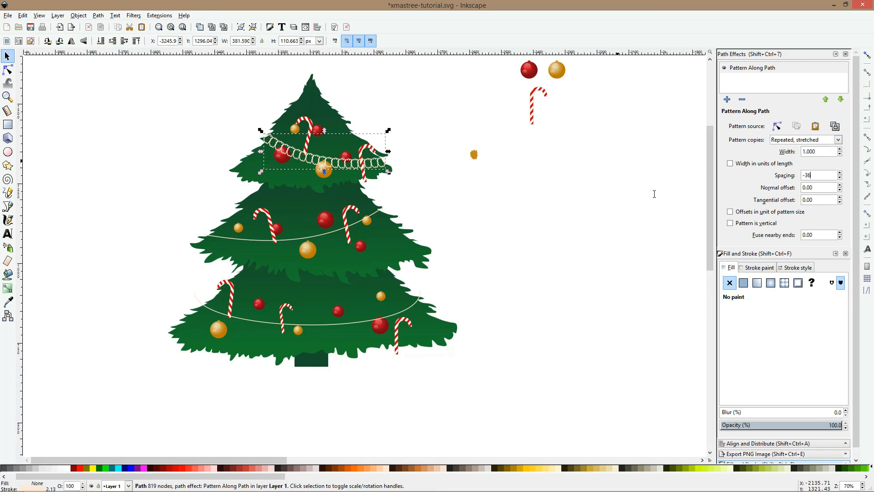
key("Return")
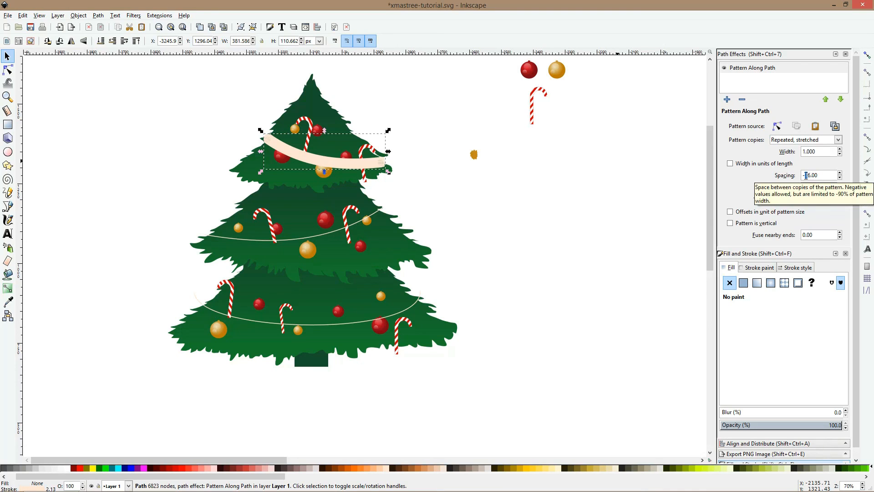
left_click(551, 186)
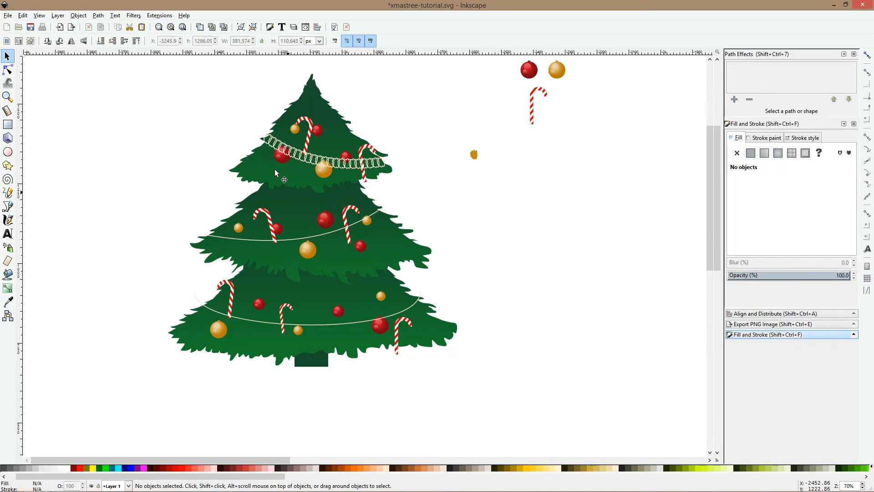
Fill the top garland with white (ffffffff) and remove its stroke
left_click(289, 157)
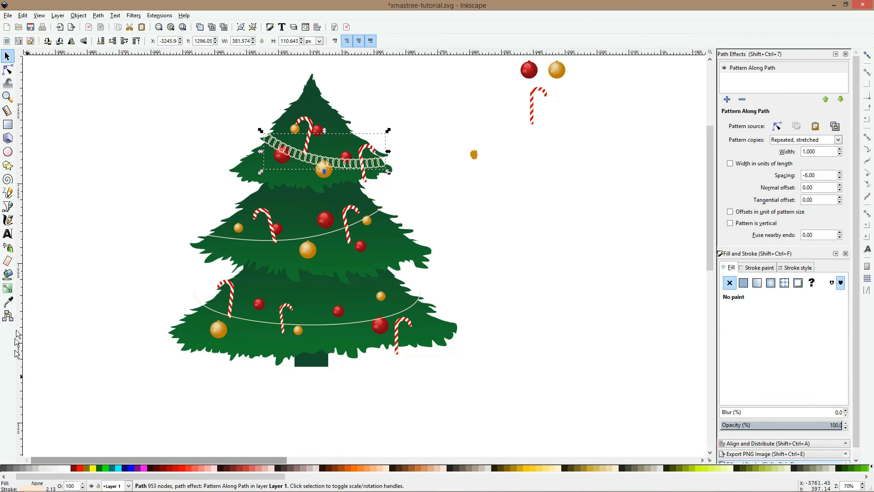
left_click(7, 301)
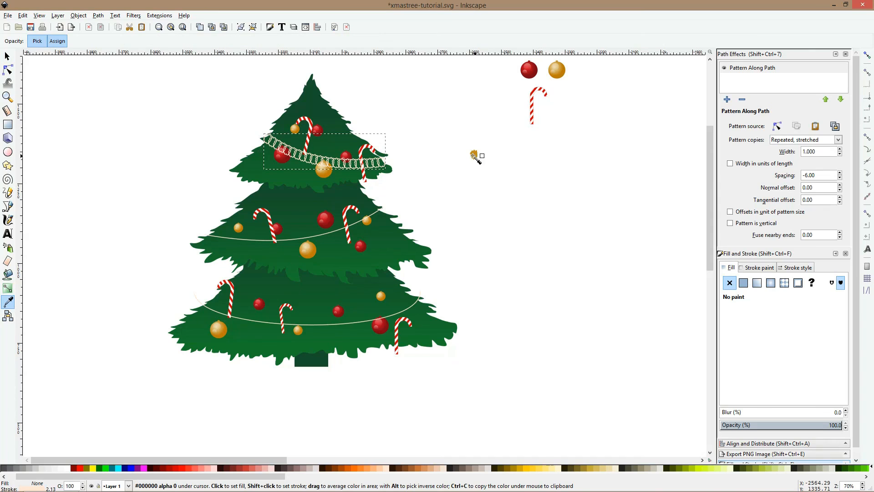
left_click_drag(101, 476, 48, 477)
left_click(93, 468)
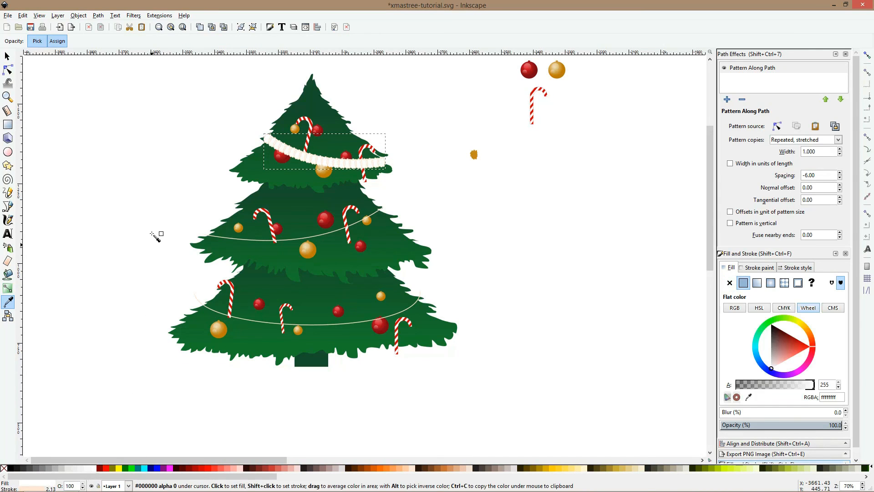
scroll(329, 163, "up", 2)
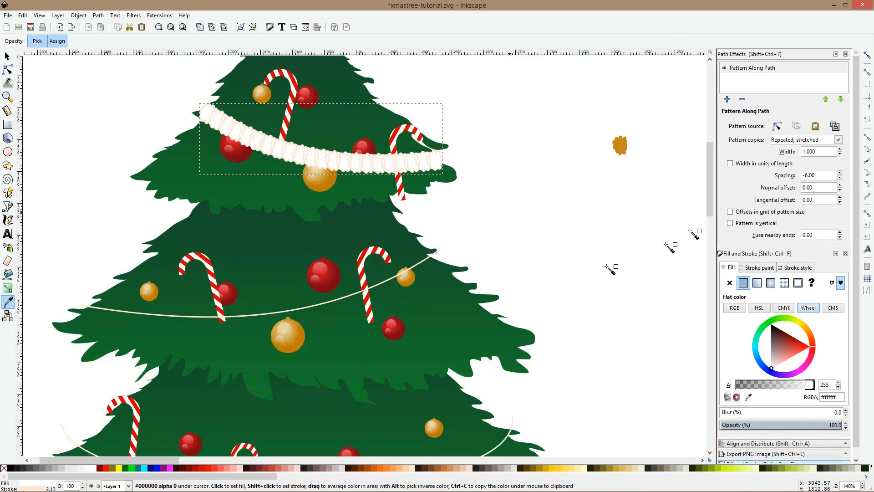
left_click(750, 267)
left_click(730, 283)
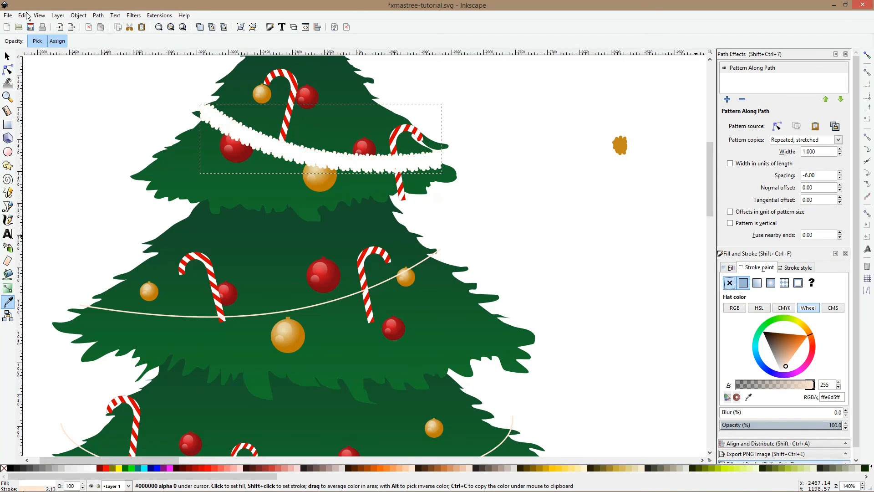
left_click(7, 57)
left_click(112, 136)
Apply Pattern Along Path to the middle tier's curve, using the copied cluster with repeated, stretched copies
scroll(111, 136, "down", 2)
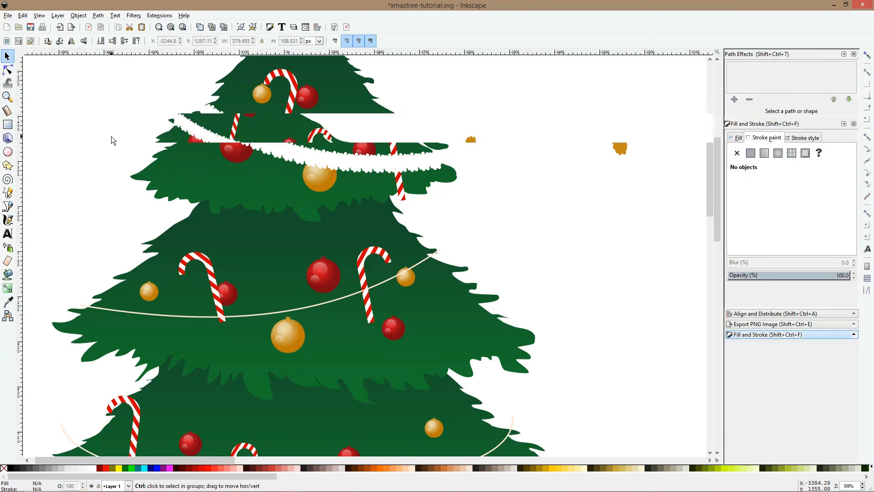
left_click(264, 250, "ctrl")
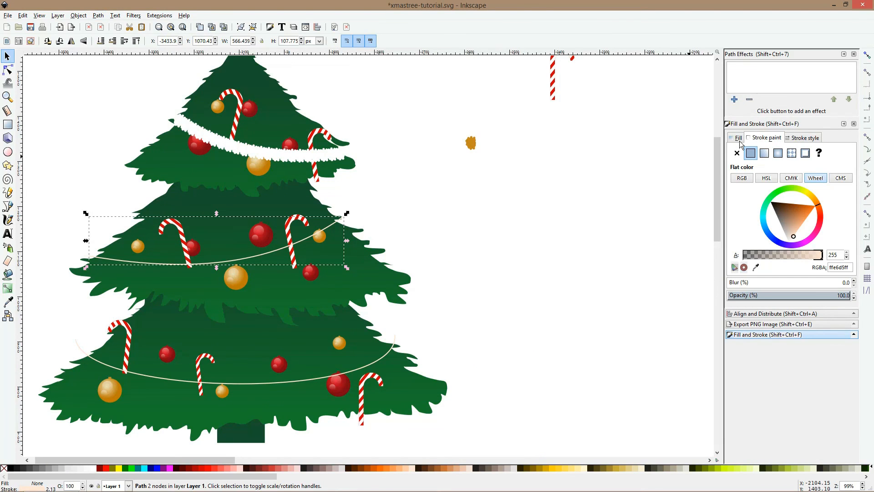
left_click(735, 99)
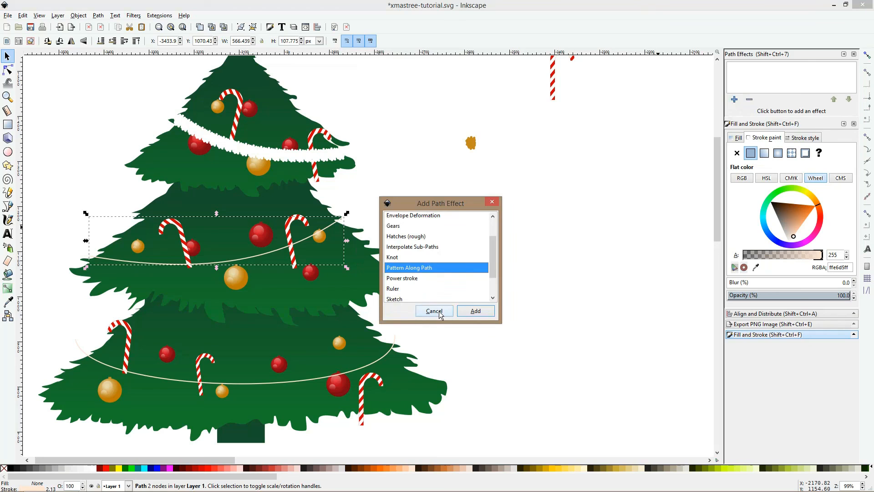
left_click_drag(439, 312, 495, 319)
left_click(429, 268)
left_click(477, 310)
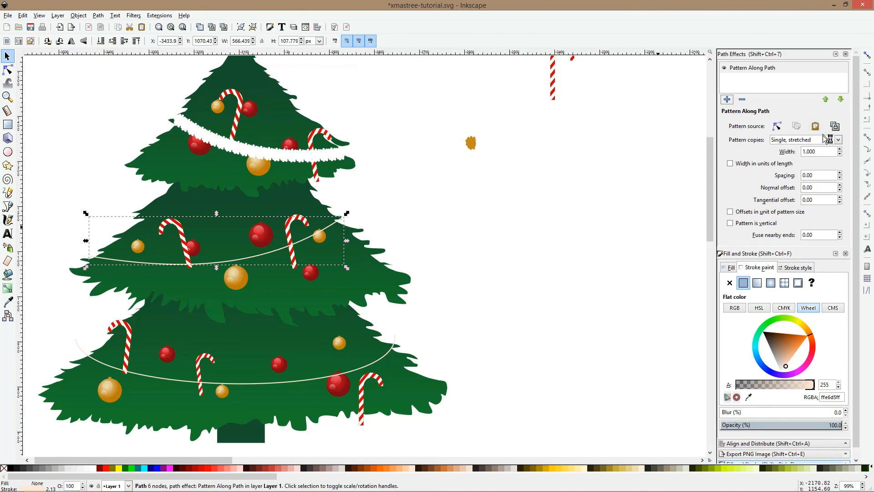
left_click(825, 140)
left_click(823, 130)
left_click(819, 126)
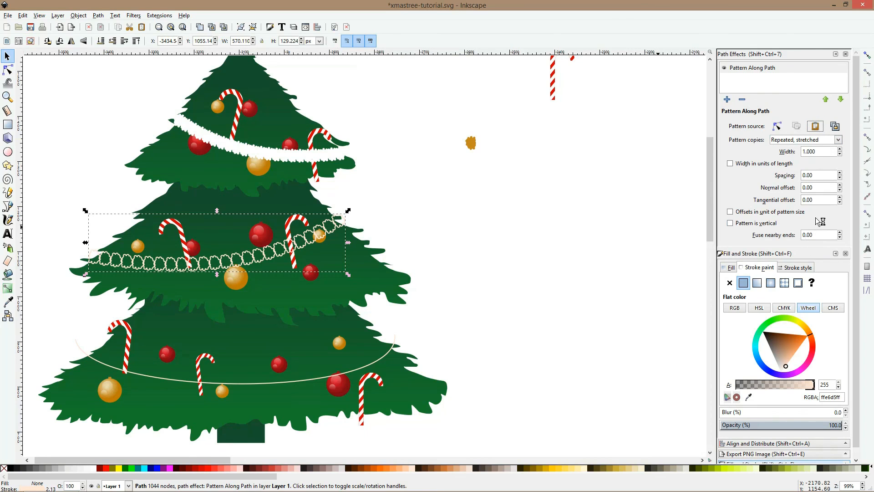
Set the middle garland's pattern spacing to -6 and give it a white fill without a stroke
triple_click(798, 175)
type("-6")
key("Return")
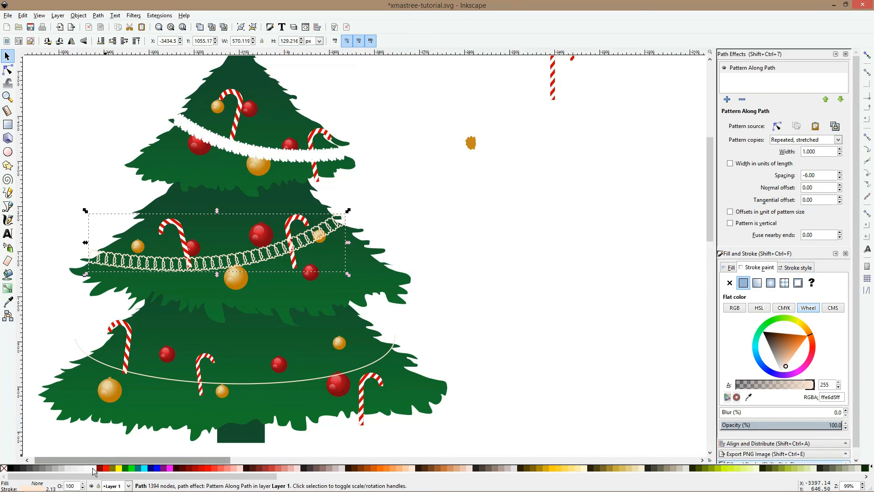
left_click(94, 469)
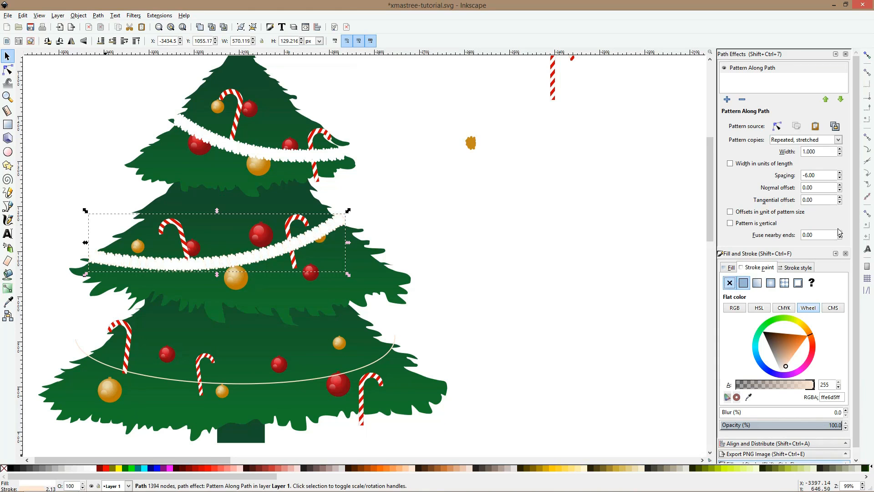
left_click(730, 283)
Reshape the bottom tier's curve into a gentle diagonal sag, moving its end nodes onto the tree's upper-right and lower-left edges and adjusting both handles
left_click(366, 366)
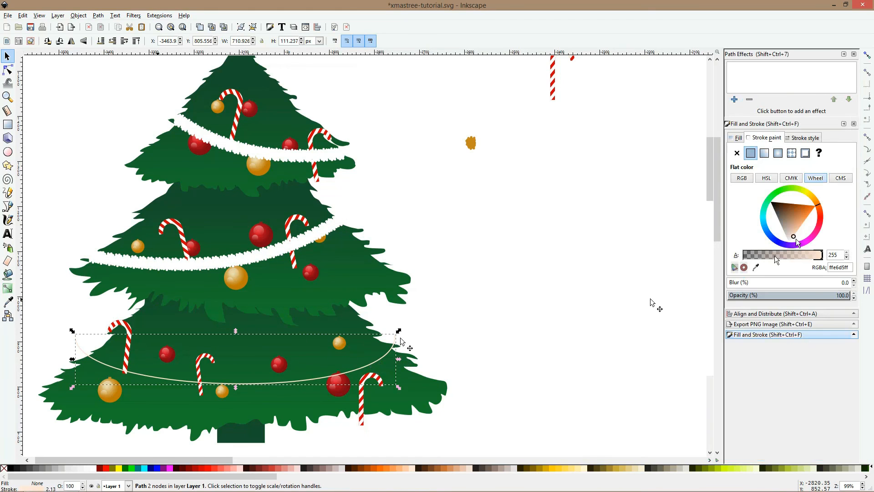
left_click(7, 70)
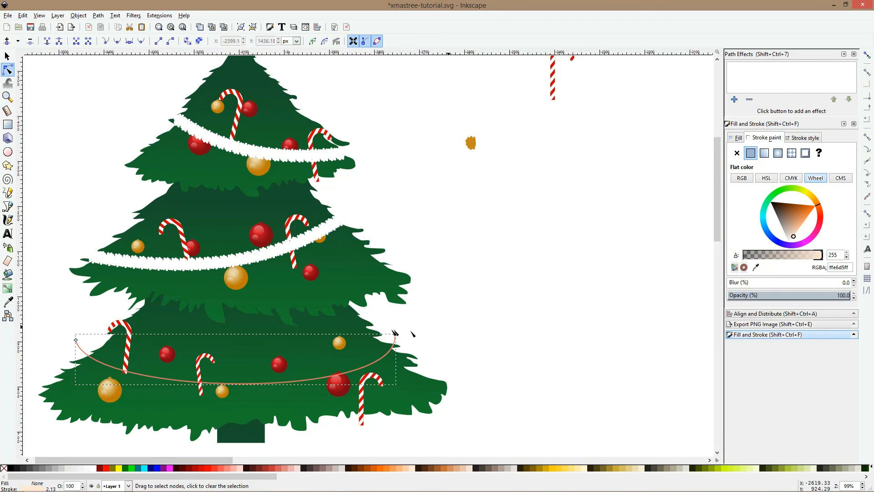
left_click_drag(396, 335, 368, 313)
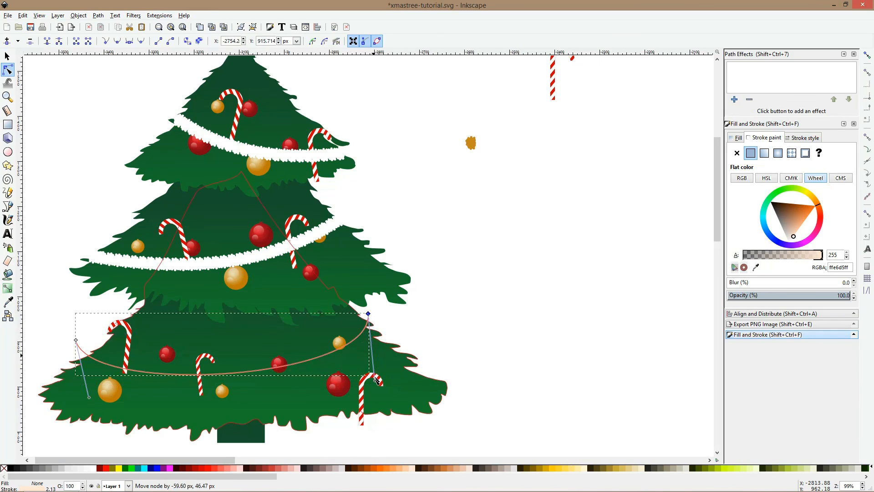
left_click_drag(376, 381, 328, 381)
key("Escape")
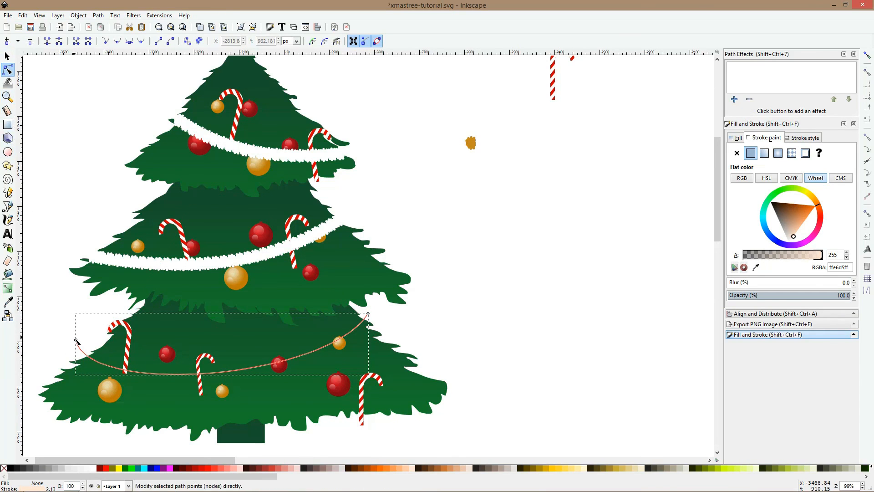
left_click_drag(75, 340, 56, 378)
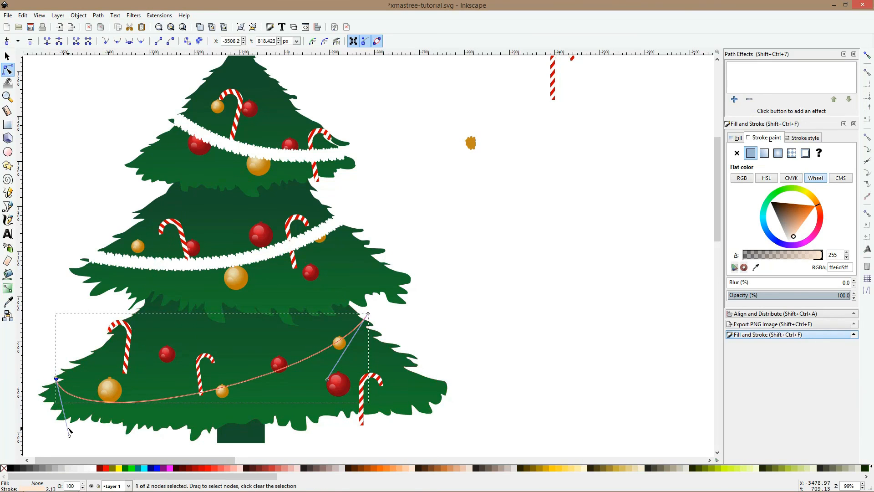
left_click_drag(70, 436, 84, 397)
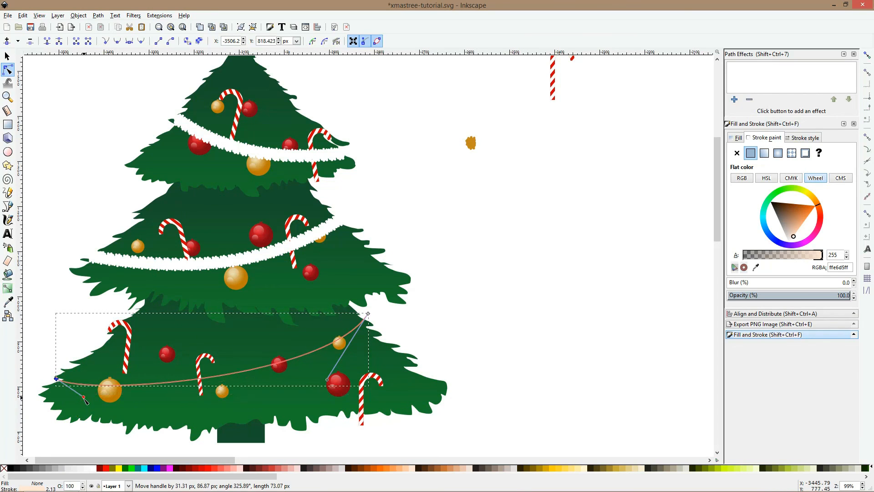
key("s")
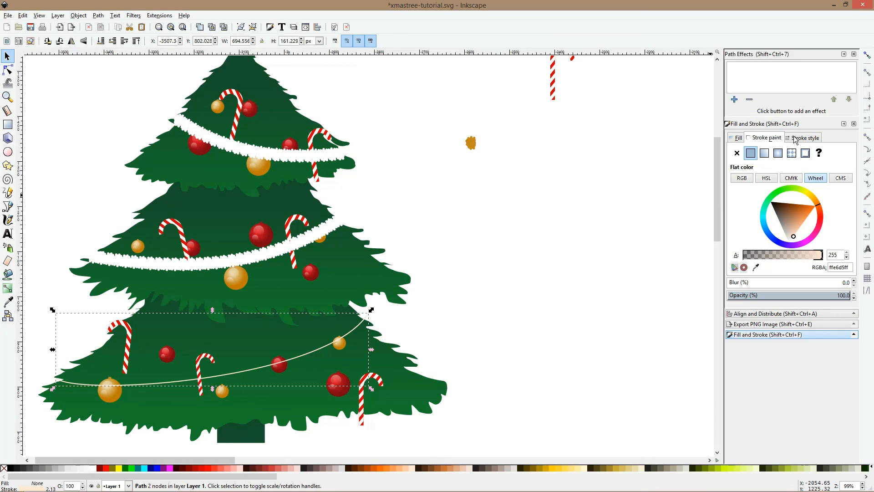
Apply Pattern Along Path to the bottom tier's curve, using the copied circle cluster with repeated, stretched copies
left_click(734, 100)
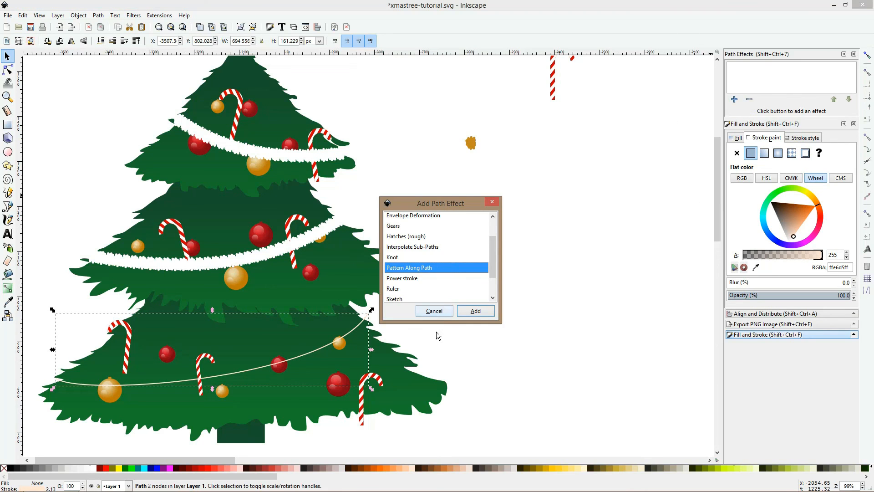
left_click(475, 311)
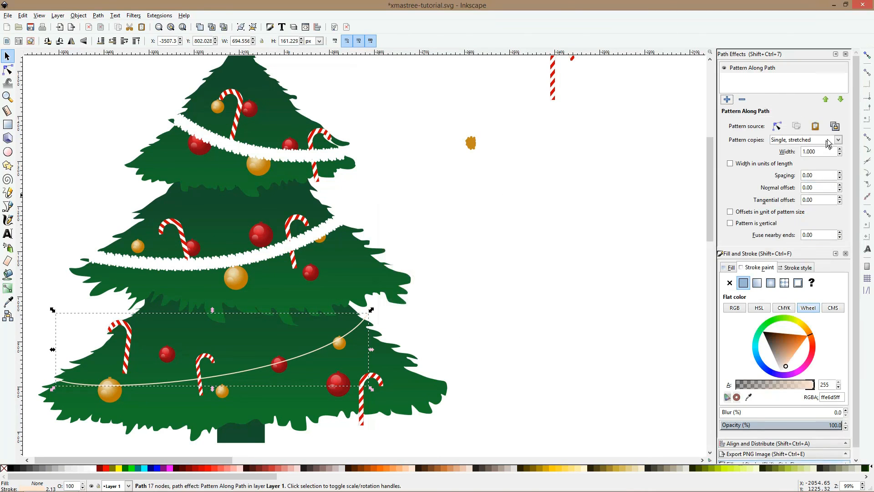
left_click(827, 141)
left_click(805, 161)
left_click(815, 127)
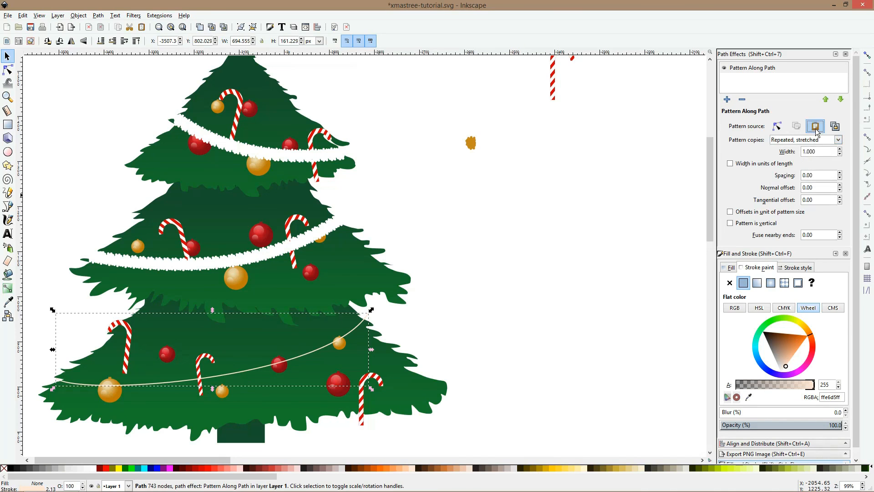
Set the bottom garland's pattern spacing to -6, remove its stroke and fill it with white
left_click_drag(822, 176, 756, 170)
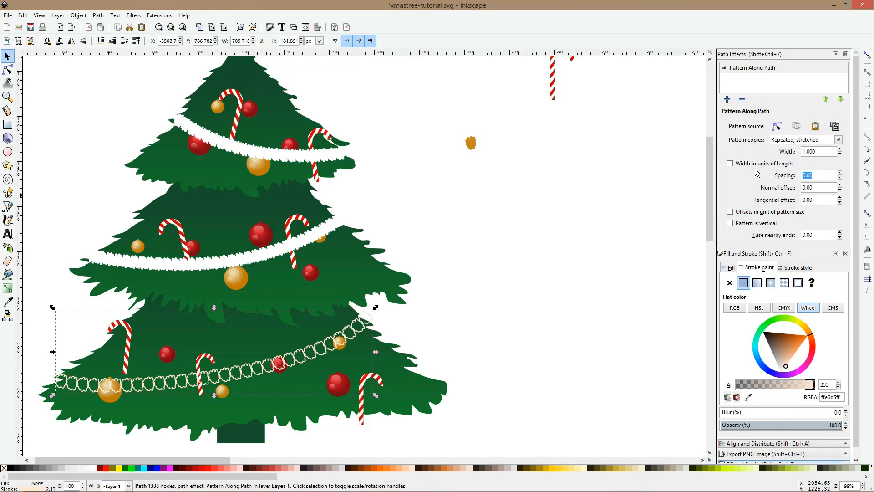
type("-6")
key("Return")
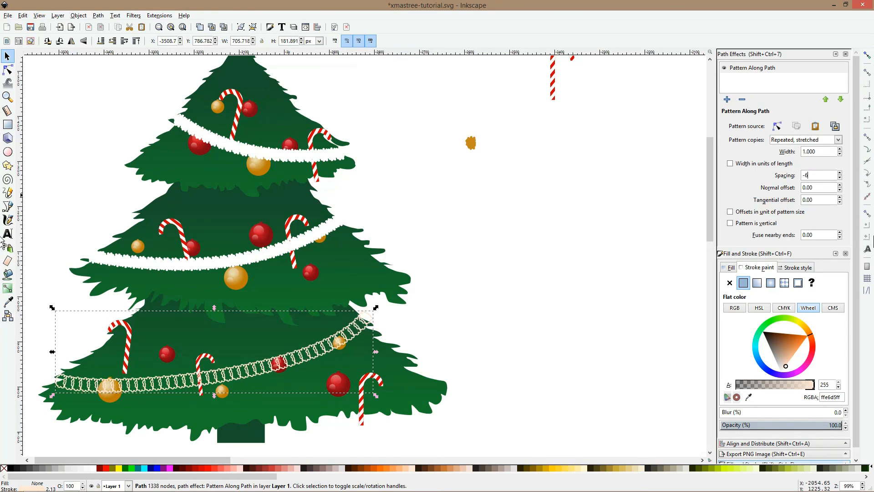
left_click(731, 267)
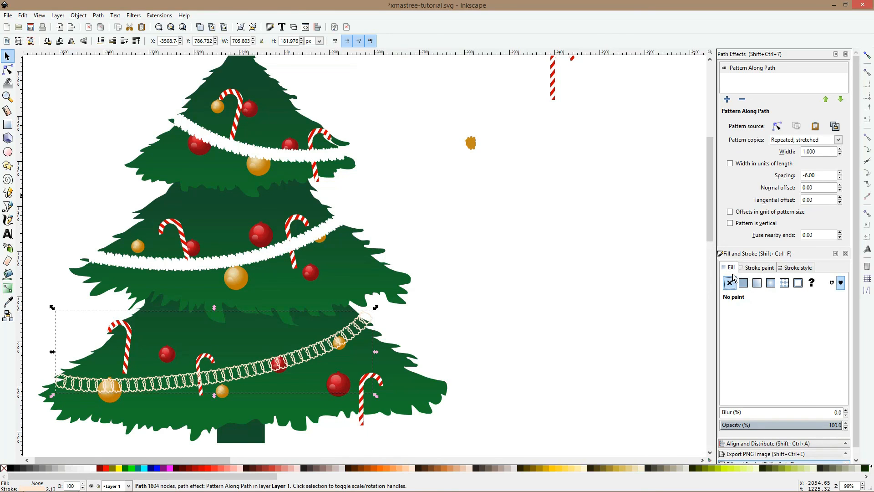
left_click(749, 268)
left_click(730, 283)
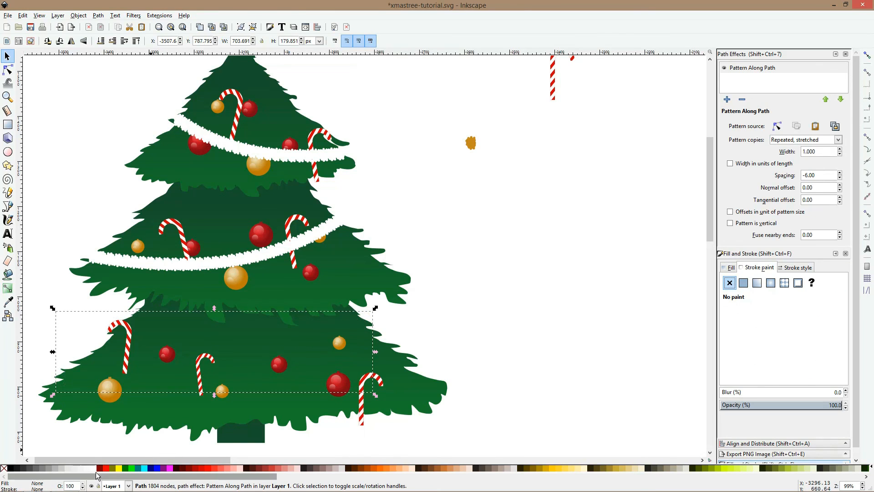
left_click(94, 467)
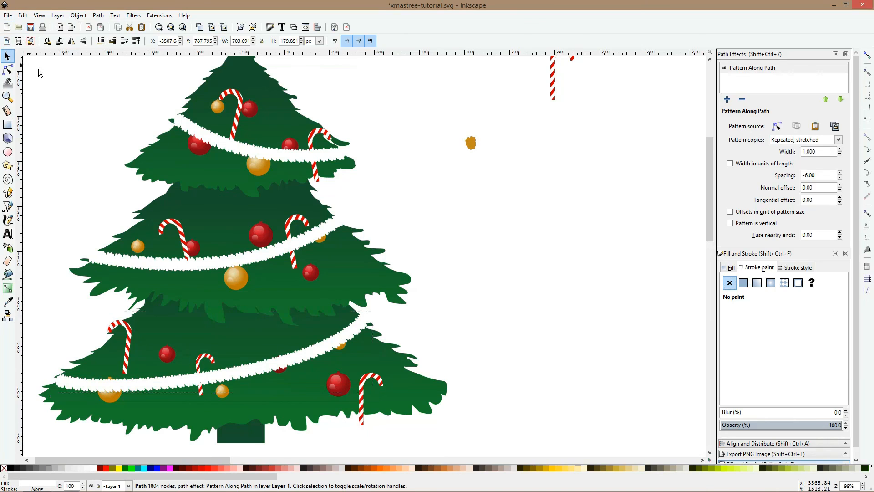
Move the orange circle cluster up beside the spare balls and candy cane, away from the tree
left_click(39, 69)
scroll(105, 113, "down", 2)
scroll(369, 182, "left", 5)
scroll(369, 182, "up", 1)
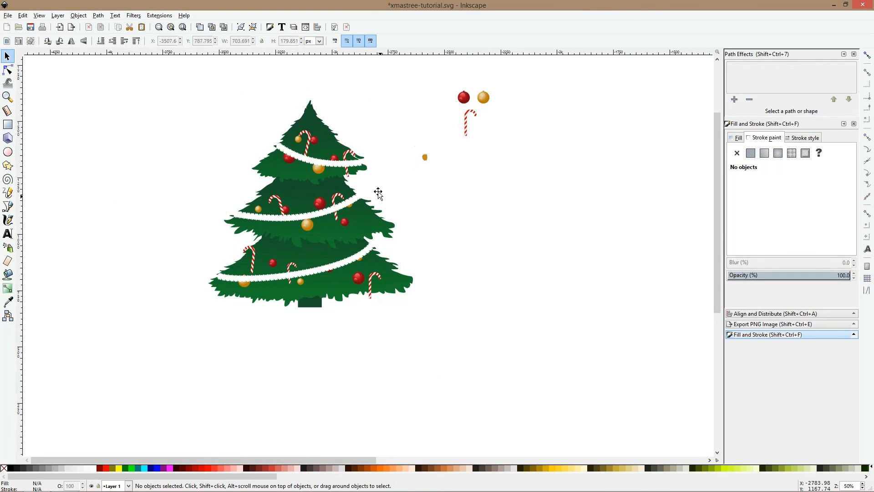
mouse_move(426, 162)
left_mouse_down()
mouse_move(438, 132)
mouse_move(428, 115)
left_mouse_up()
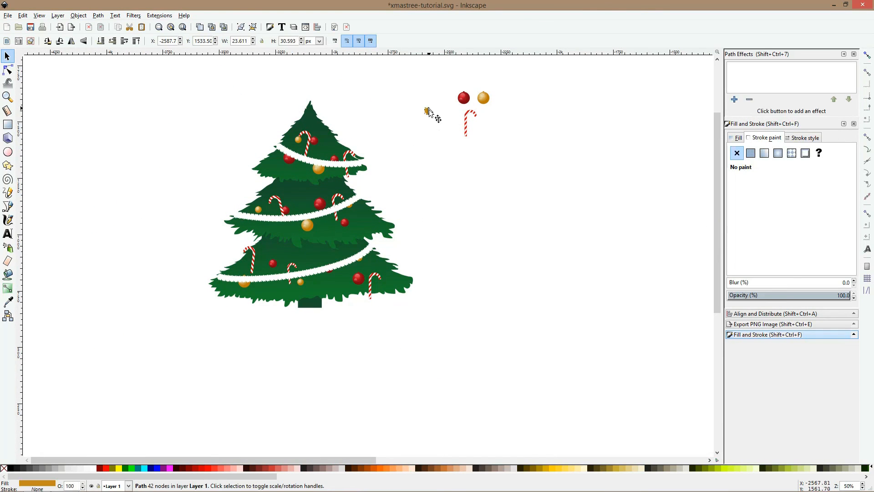
scroll(330, 189, "up", 2)
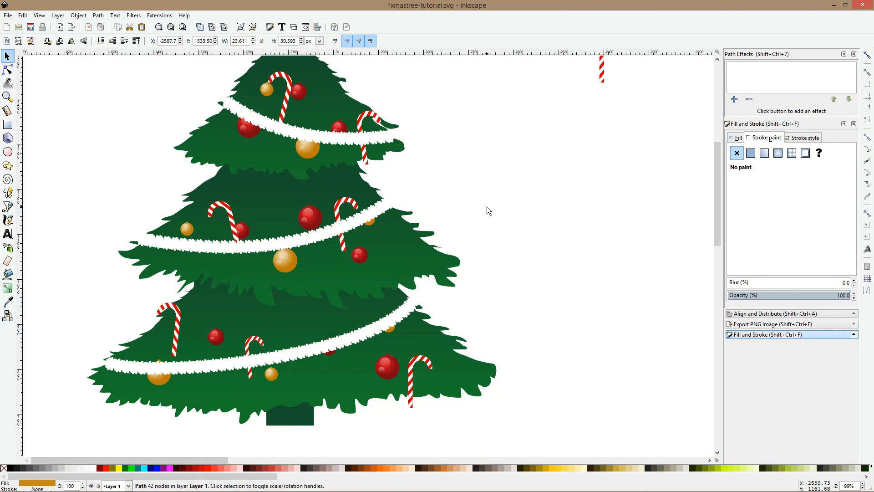
scroll(487, 207, "down", 2)
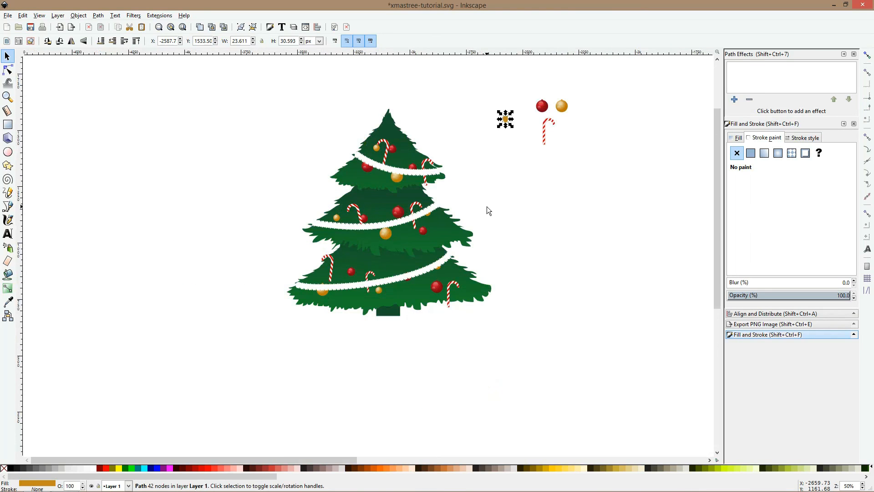